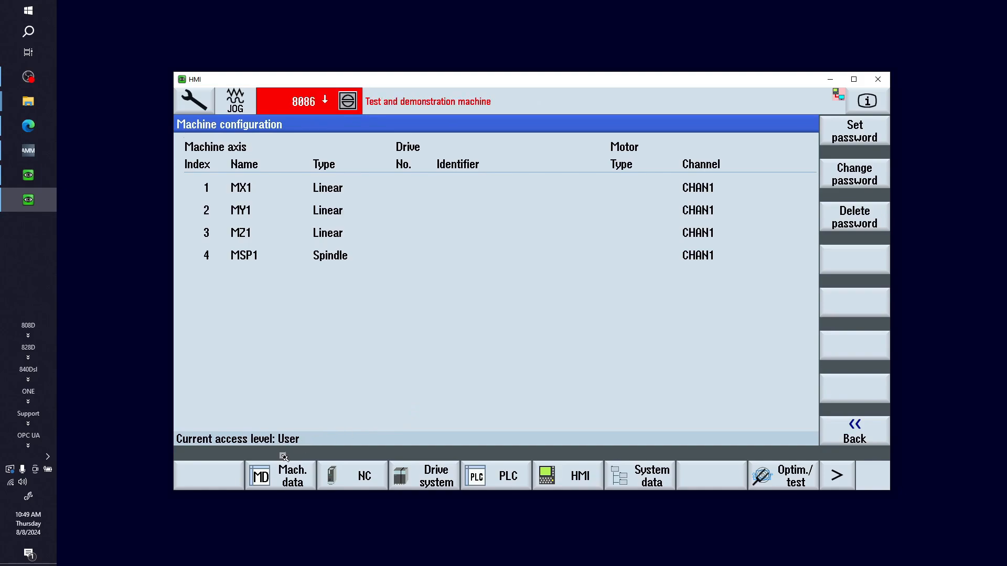
Step: Open the TCP/IP configuration of the controller through the Bus TCP/IP diagnostics
{"action": "left_click", "coordinate": [193, 101]}
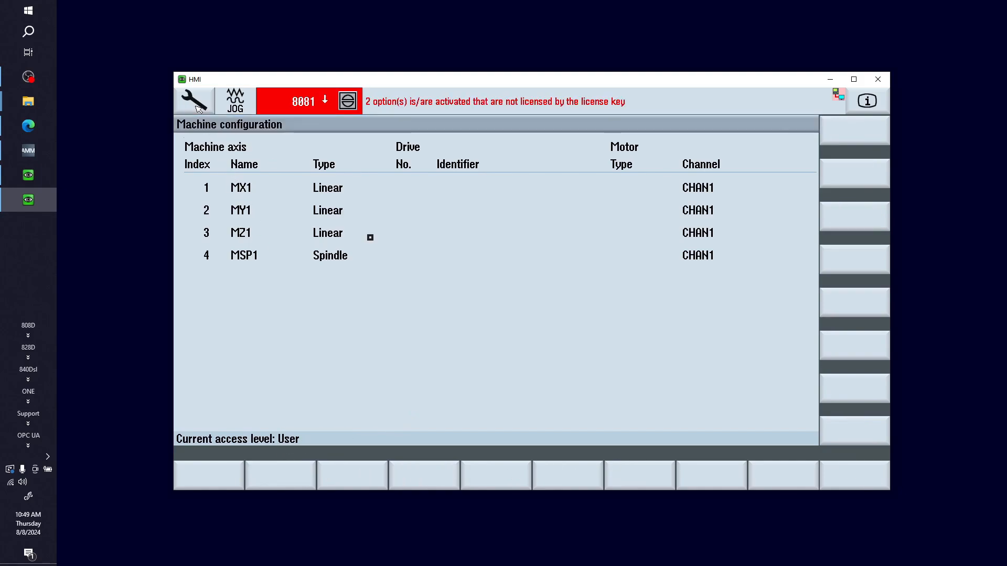
{"action": "left_click", "coordinate": [573, 458]}
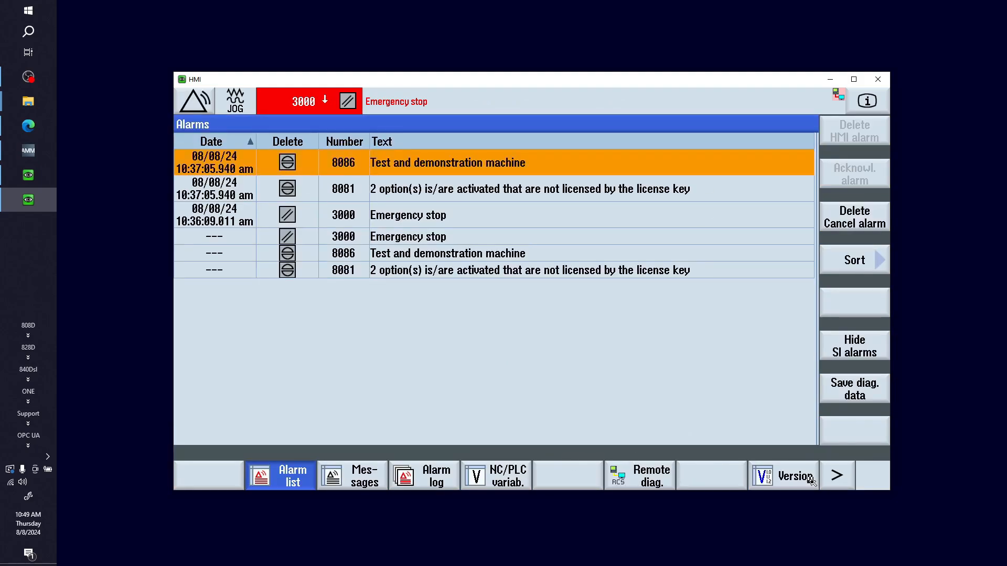
{"action": "left_click", "coordinate": [837, 475]}
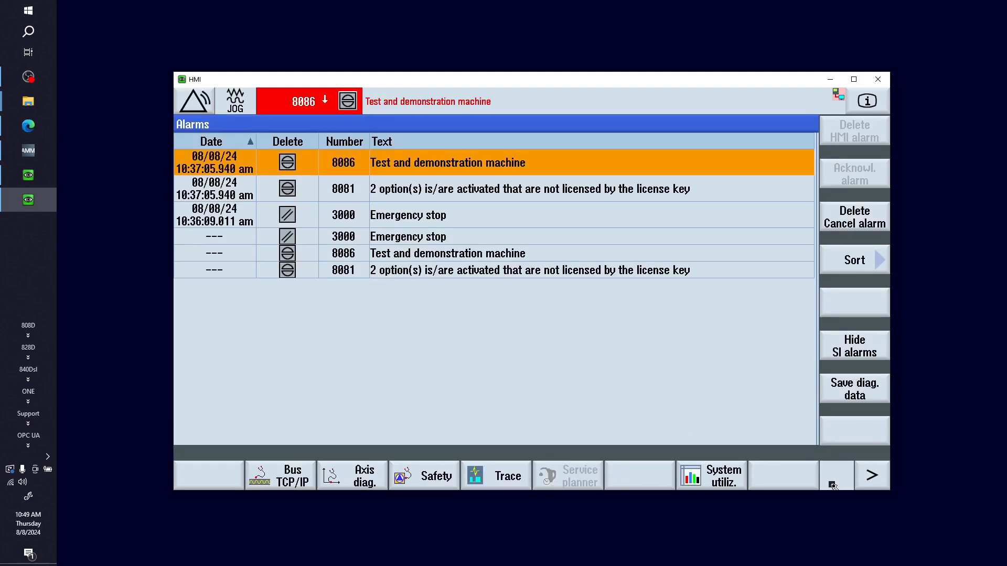
{"action": "left_click", "coordinate": [283, 478]}
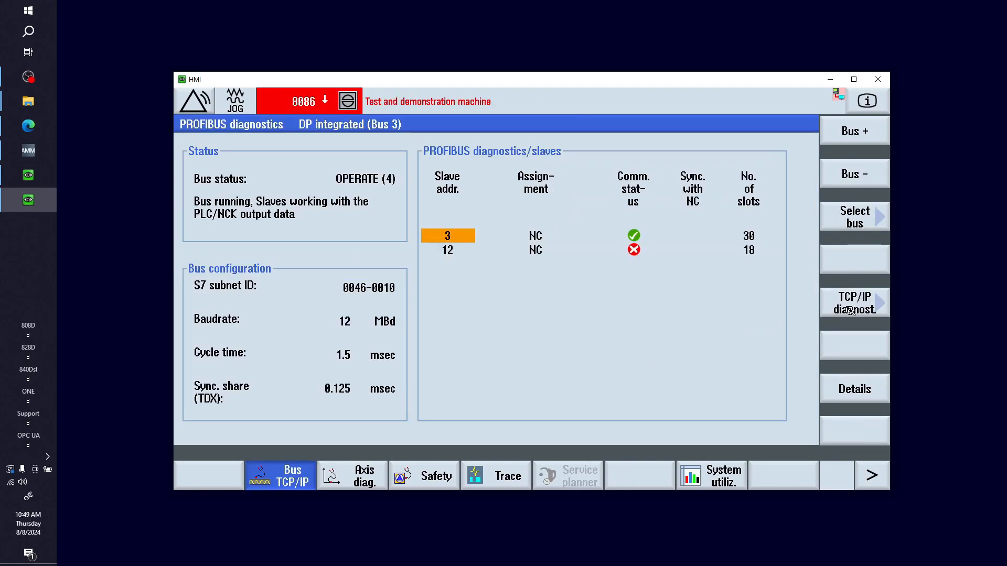
{"action": "left_click", "coordinate": [851, 311]}
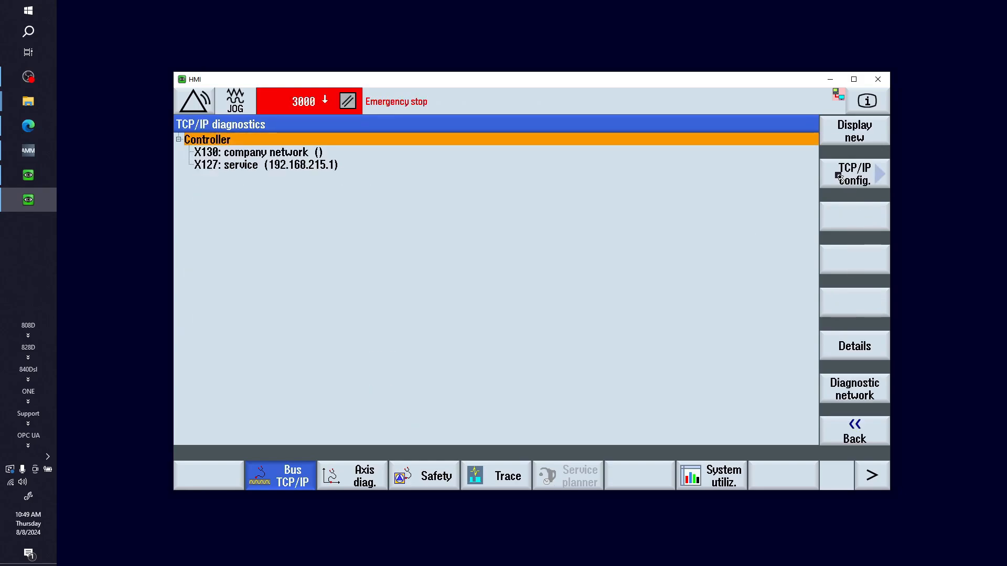
{"action": "left_click", "coordinate": [838, 177]}
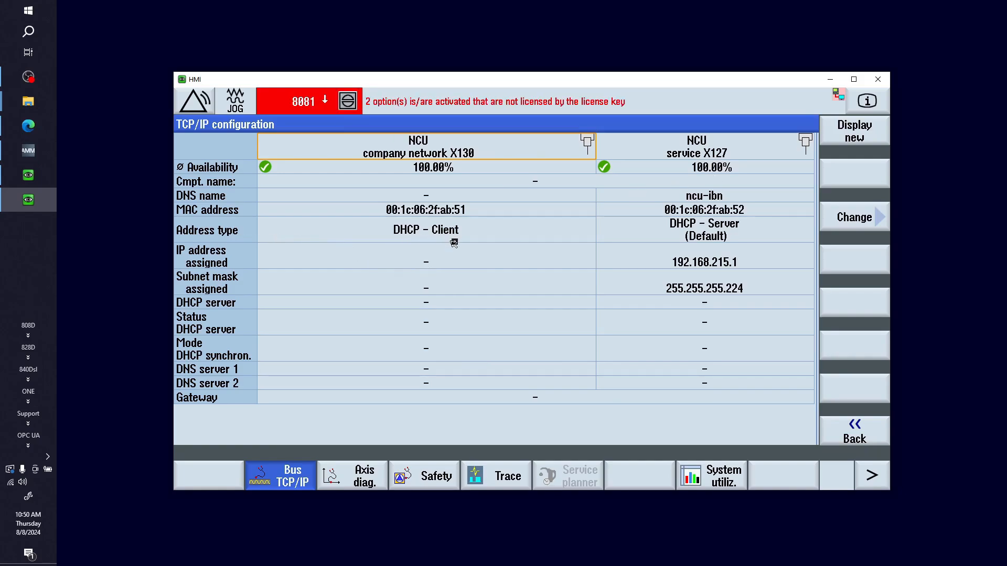
Step: Change the NCU company network X130 address type to Manually and assign IP address 192.168.21.1
{"action": "left_click", "coordinate": [837, 222]}
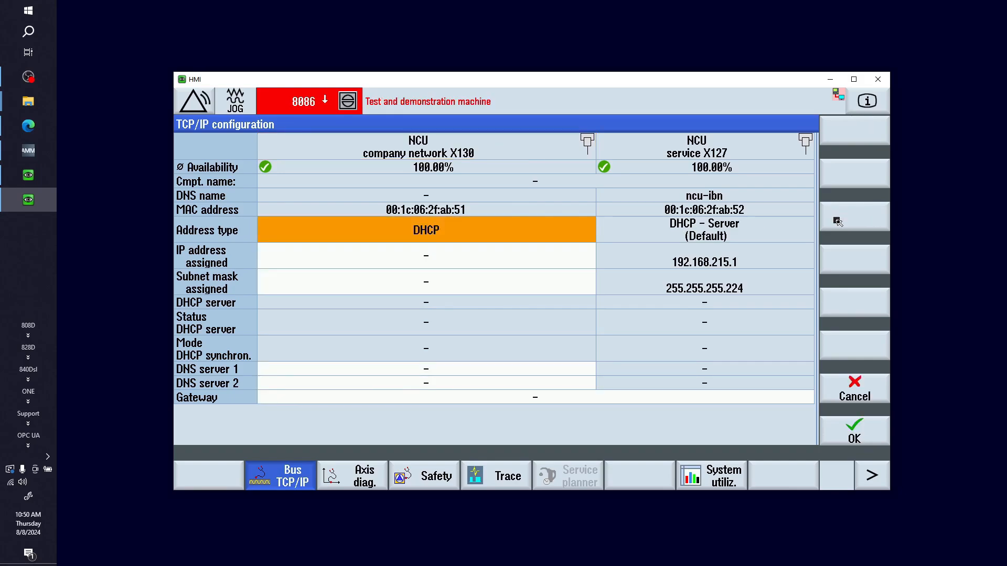
{"action": "left_click", "coordinate": [521, 240]}
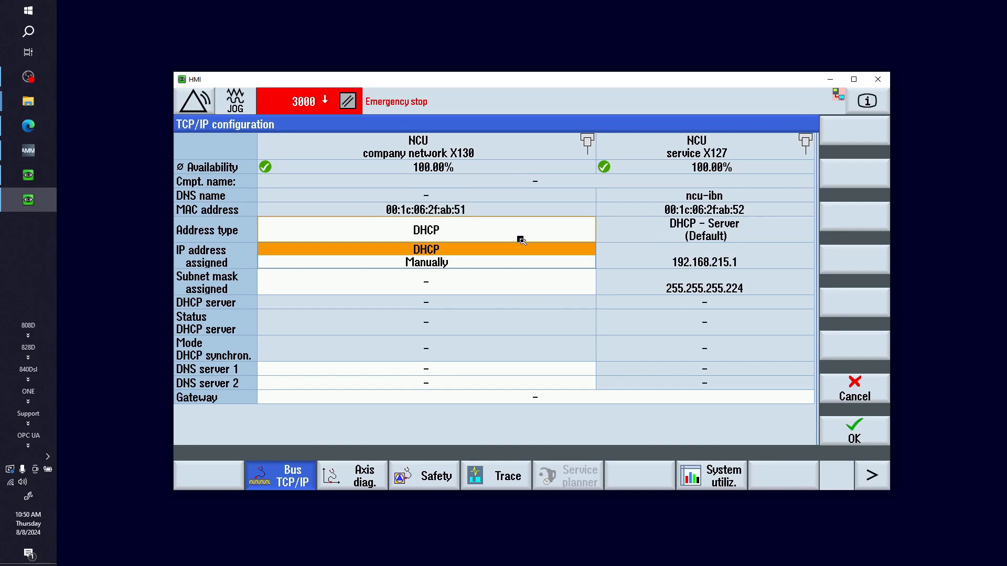
{"action": "left_click", "coordinate": [446, 266]}
{"action": "left_click", "coordinate": [424, 266]}
{"action": "left_click", "coordinate": [422, 264]}
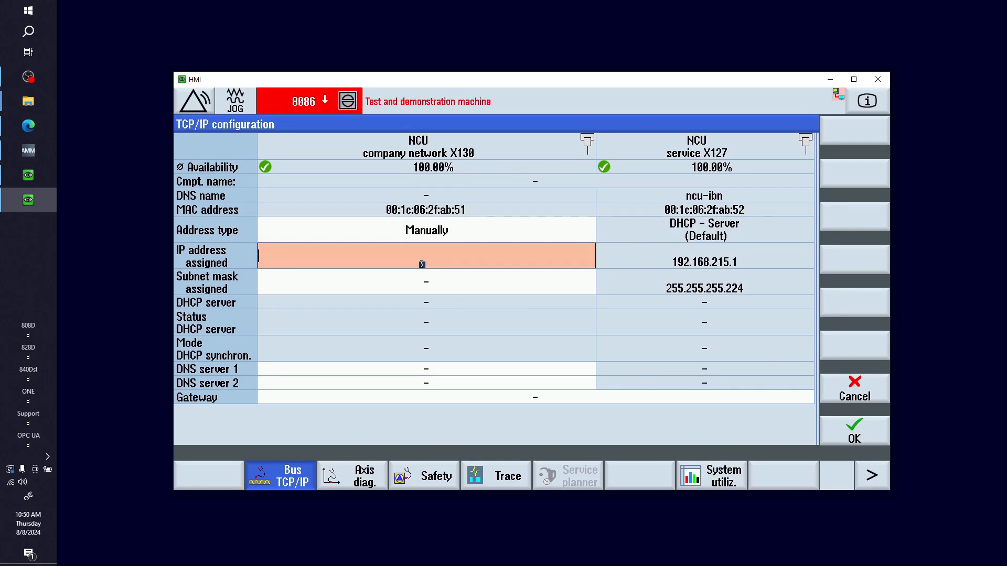
{"action": "type", "text": "192.168."}
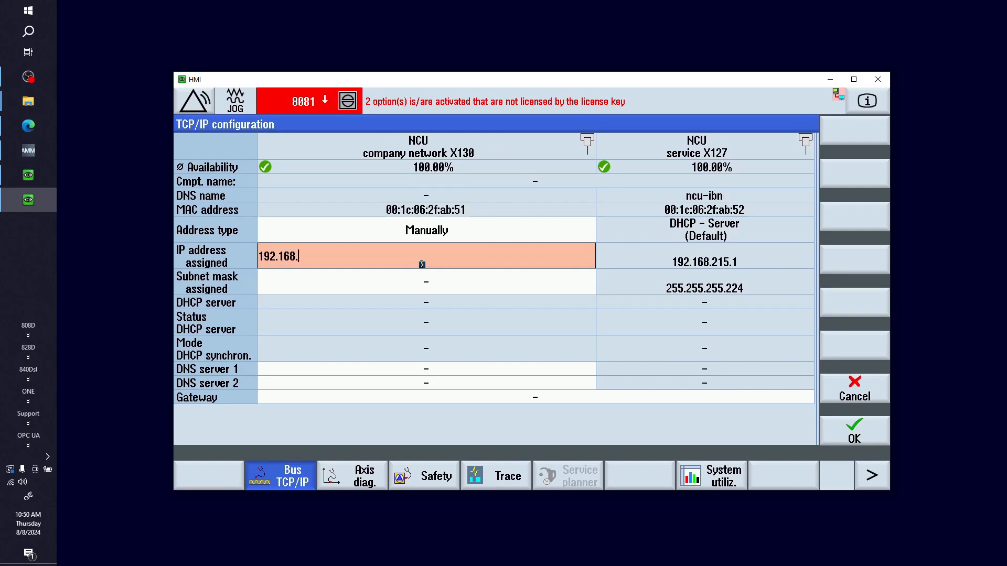
{"action": "type", "text": "21.1"}
{"action": "key", "text": "Return"}
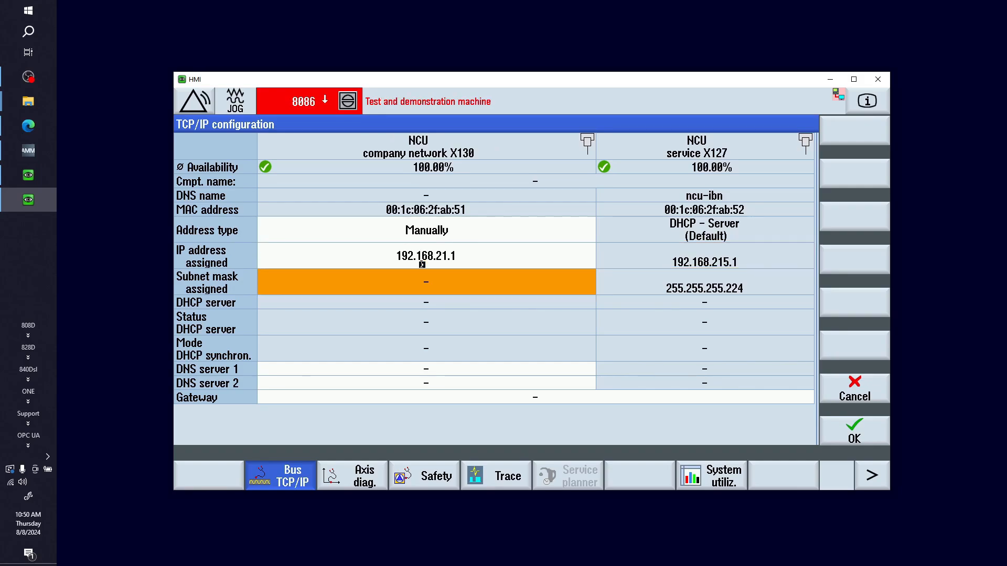
Step: Set the X130 company network subnet mask to 255.255.255.0 and accept the TCP/IP configuration changes
{"action": "left_click", "coordinate": [441, 287]}
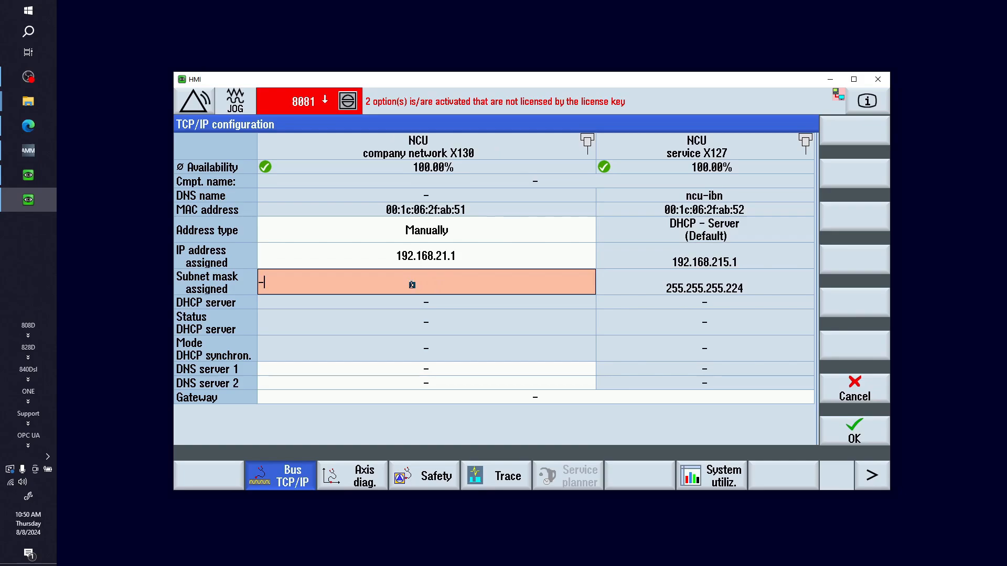
{"action": "type", "text": "255.255.255"}
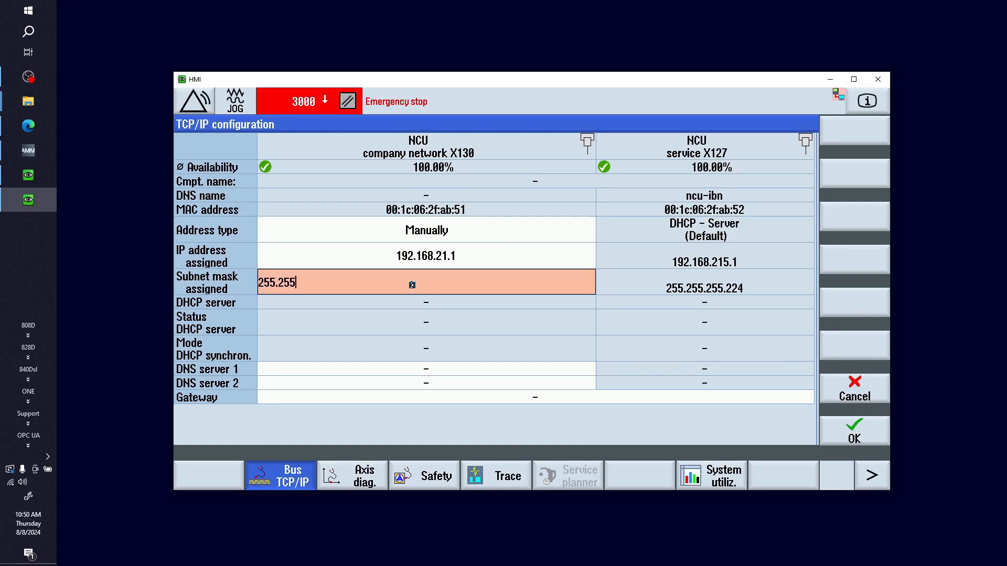
{"action": "type", "text": ".0"}
{"action": "key", "text": "Return"}
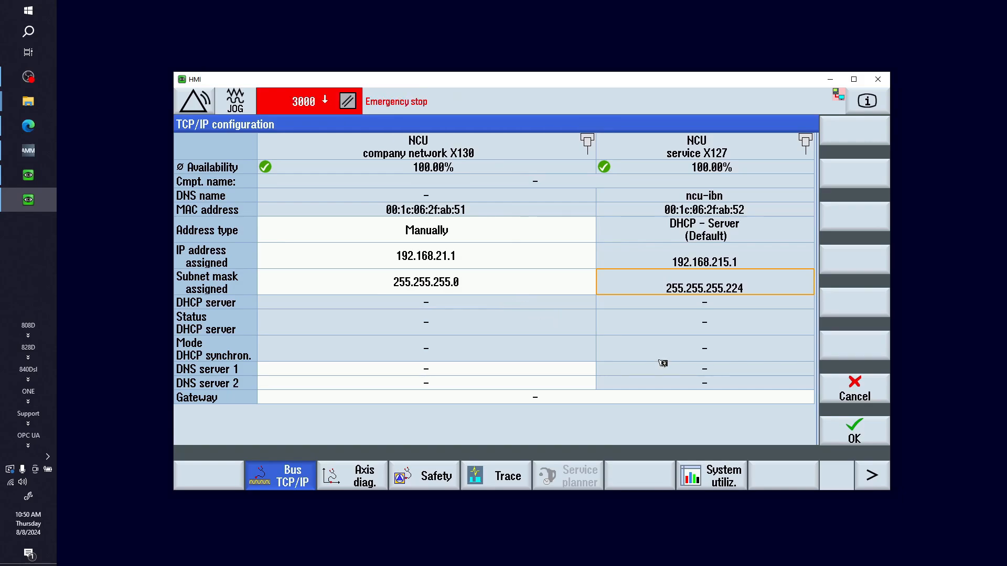
{"action": "left_click", "coordinate": [855, 429]}
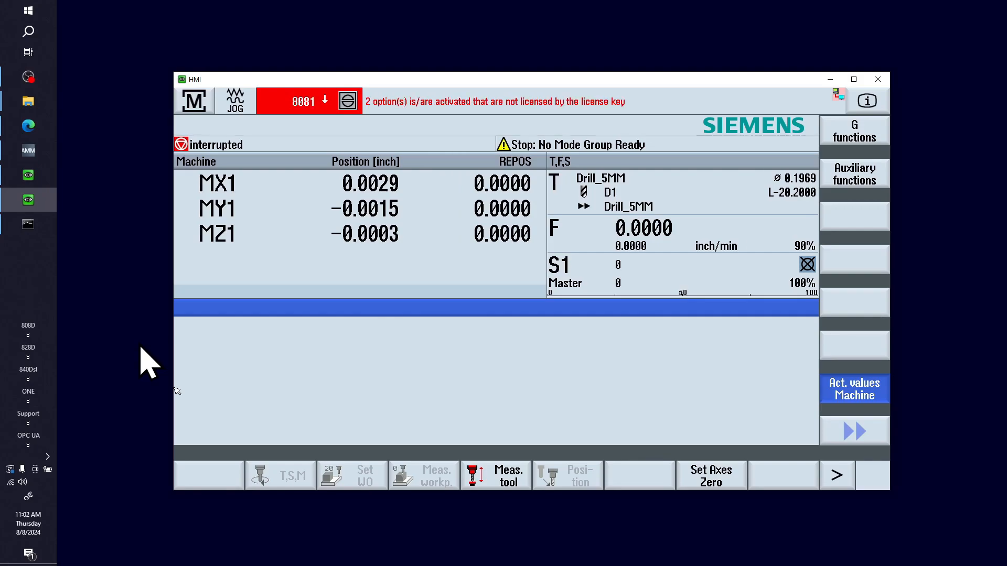
Step: Check the IP address assigned to company network X130 in the TCP/IP diagnostics
{"action": "left_click", "coordinate": [185, 98]}
{"action": "left_click", "coordinate": [579, 461]}
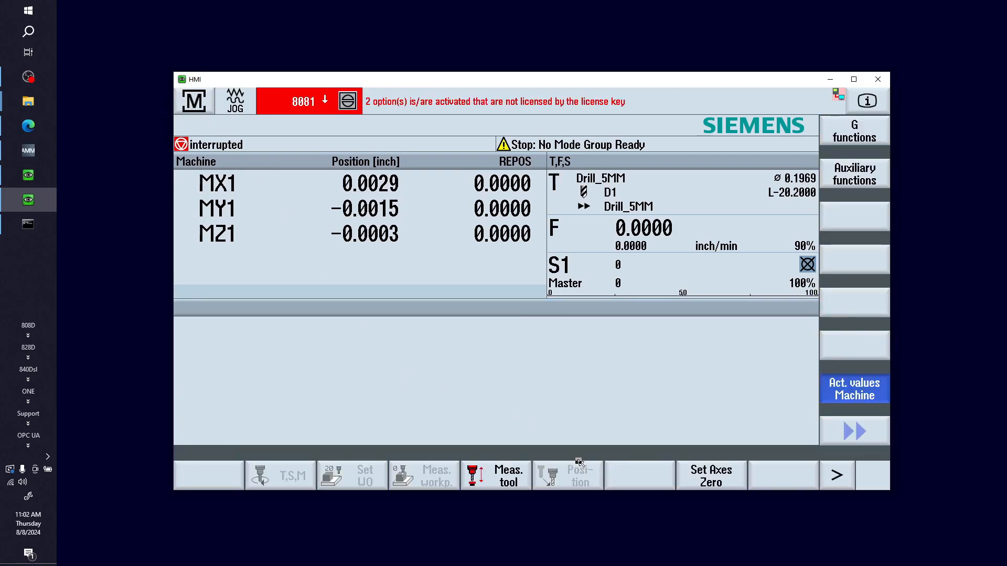
{"action": "left_click", "coordinate": [832, 479]}
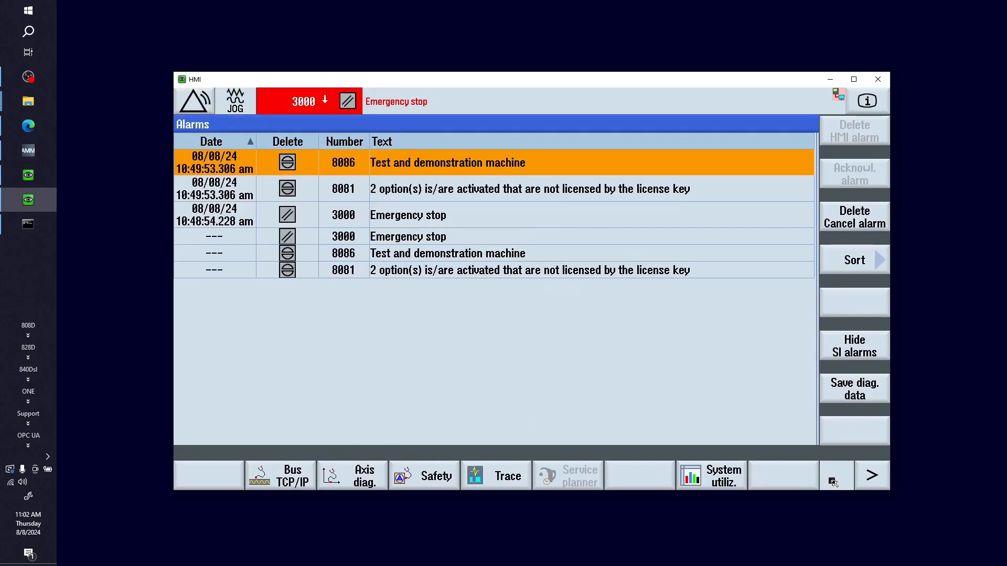
{"action": "left_click", "coordinate": [283, 477]}
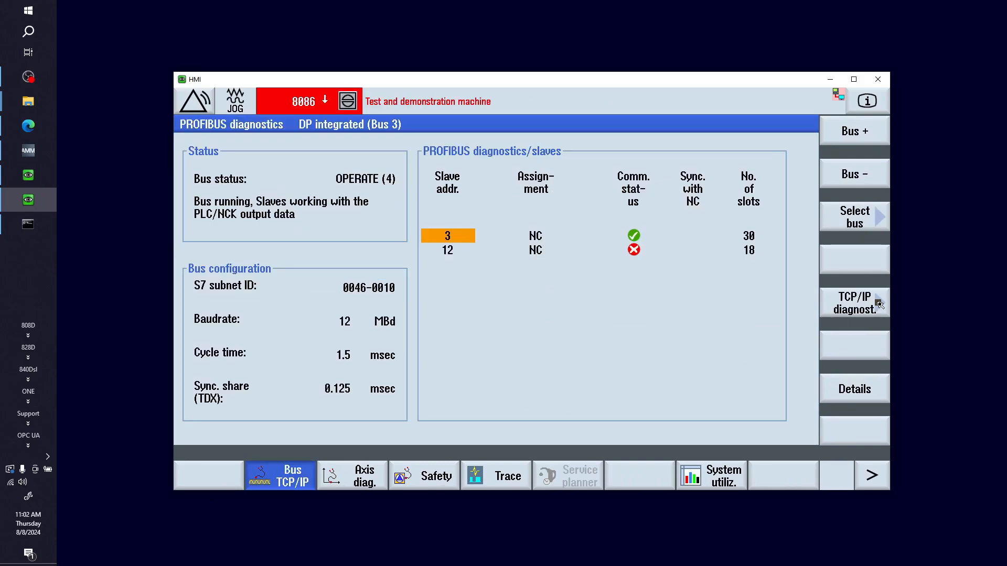
{"action": "left_click", "coordinate": [878, 304]}
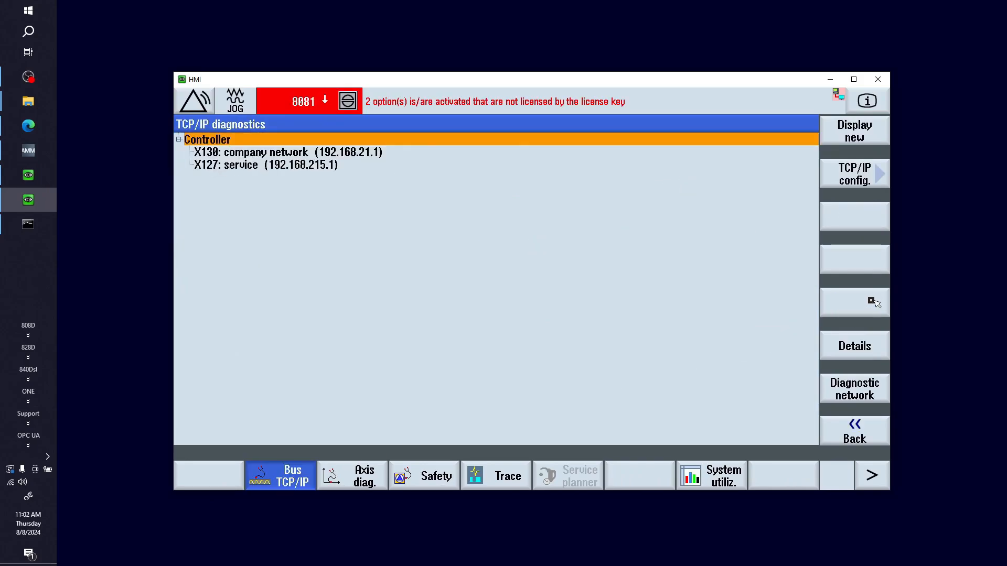
{"action": "left_click", "coordinate": [239, 156]}
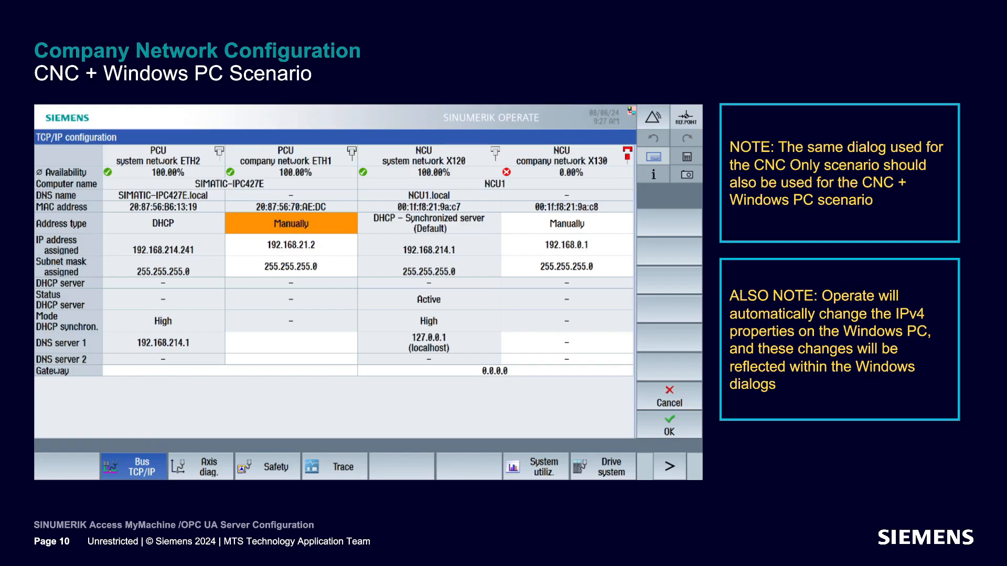
Step: Leave the slide show and switch to the simatic-ipc427e remote session in full screen
{"action": "key", "text": "Escape"}
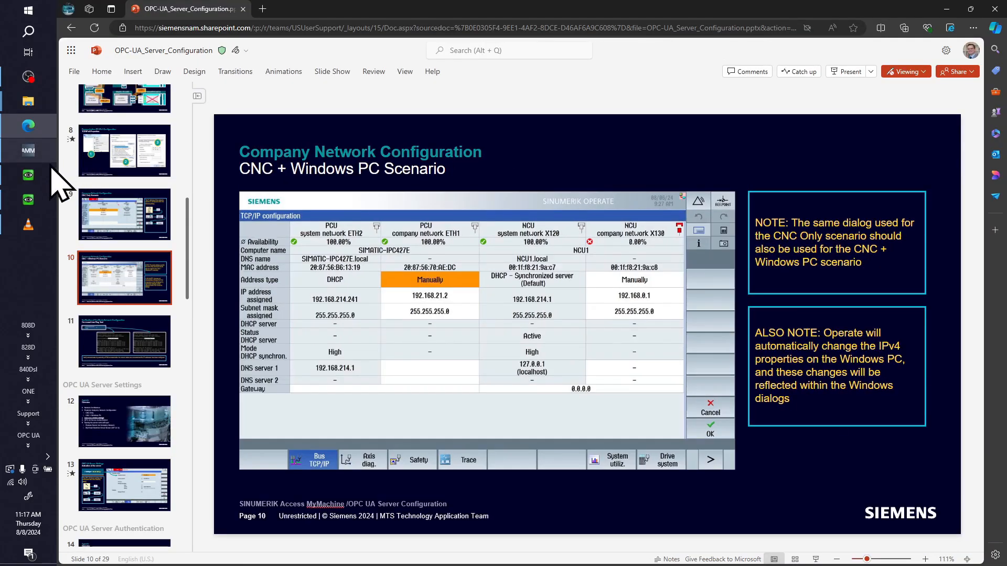
{"action": "left_click", "coordinate": [52, 177]}
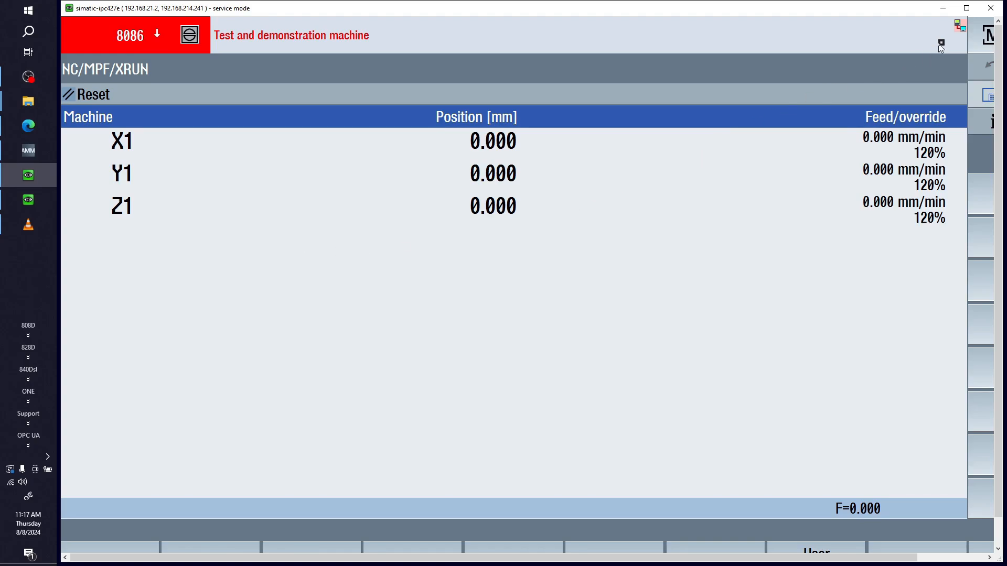
{"action": "left_click", "coordinate": [967, 8]}
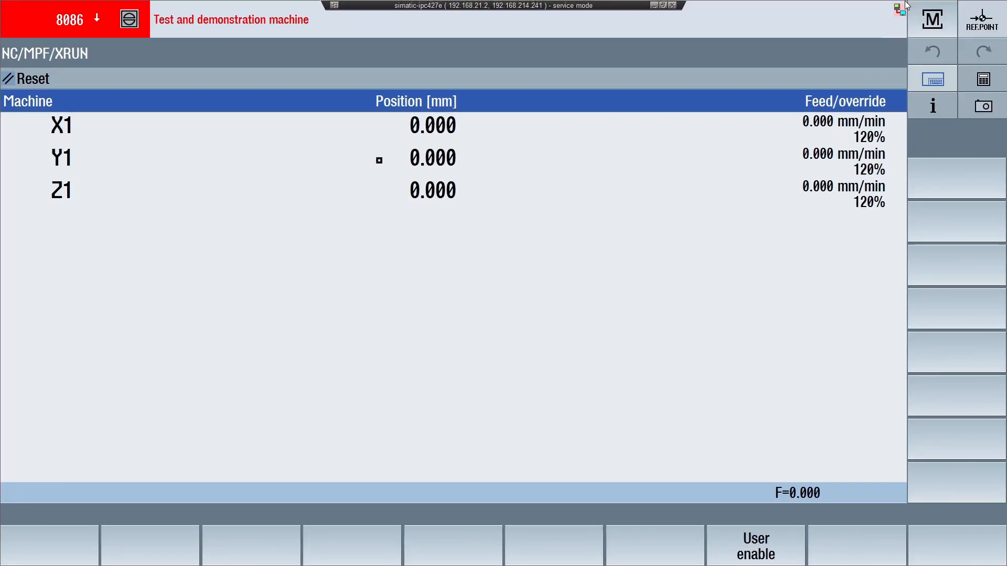
Step: Open the TCP/IP configuration of the SIMATIC-IPC427E machine through its Bus TCP/IP diagnostics
{"action": "left_click", "coordinate": [937, 30]}
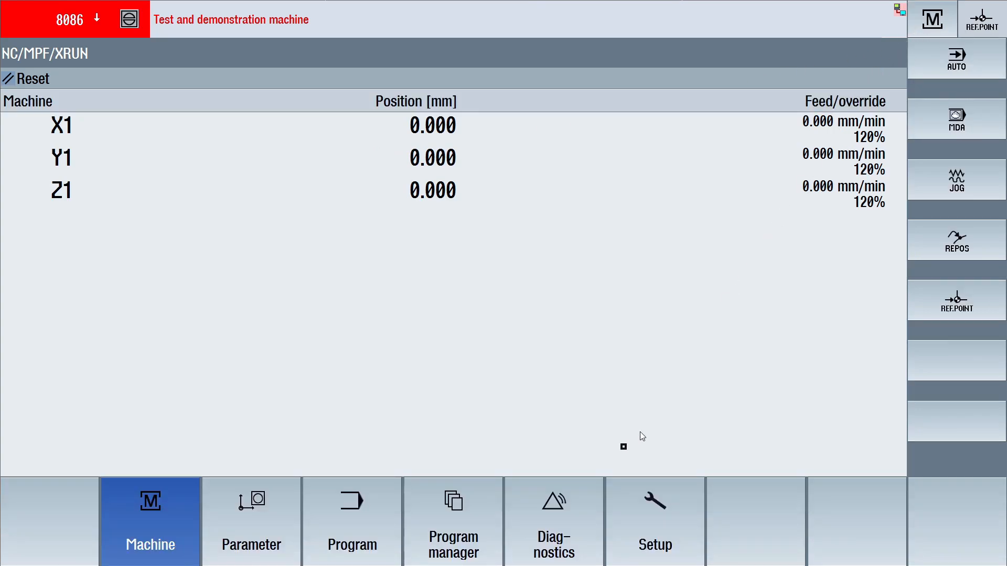
{"action": "left_click", "coordinate": [577, 513]}
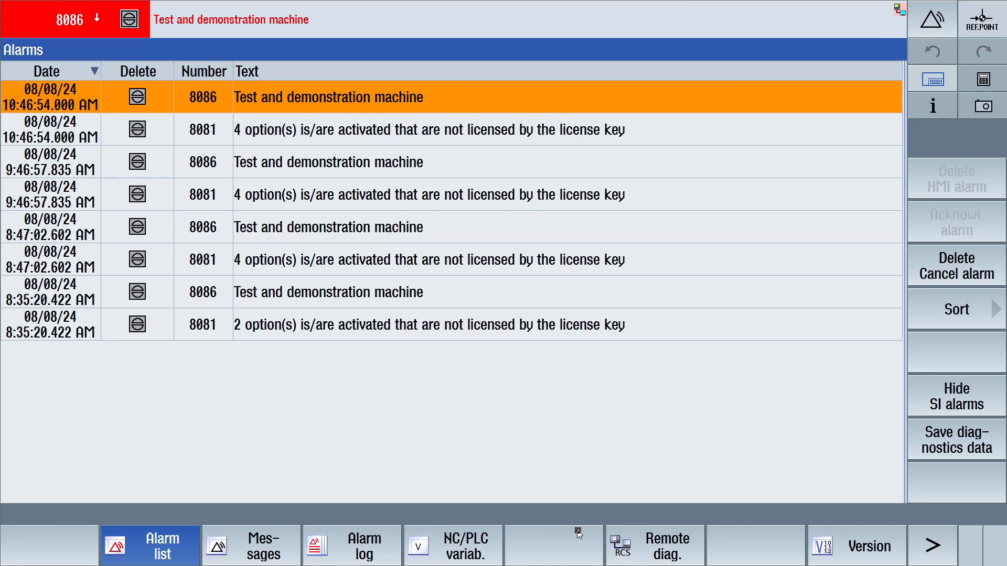
{"action": "left_click", "coordinate": [926, 556]}
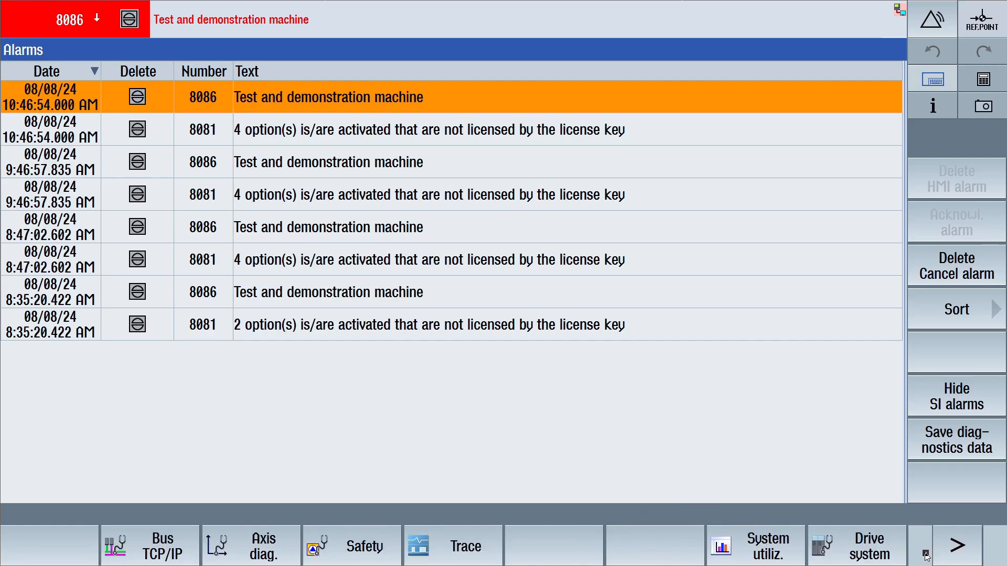
{"action": "left_click", "coordinate": [184, 547]}
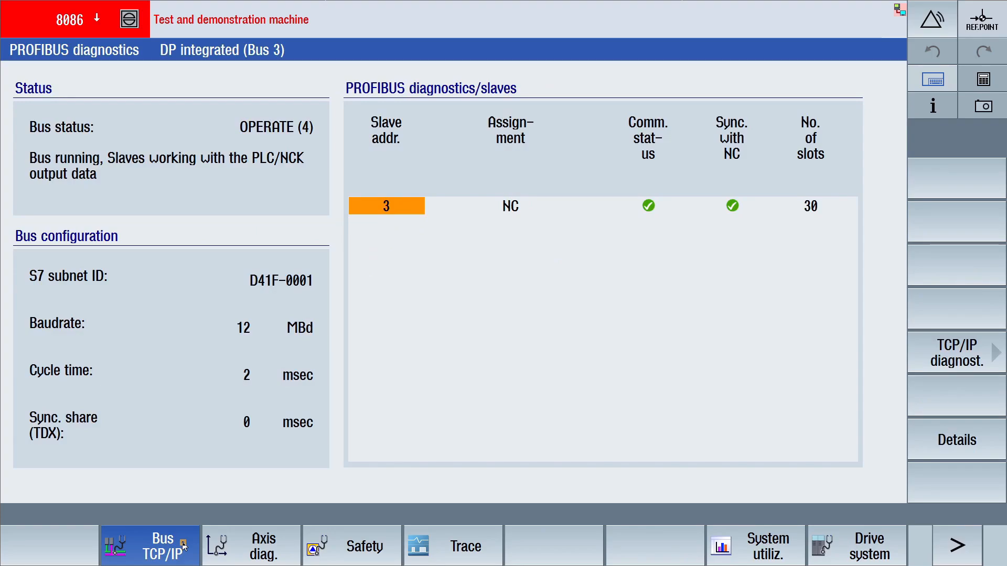
{"action": "left_click", "coordinate": [951, 360]}
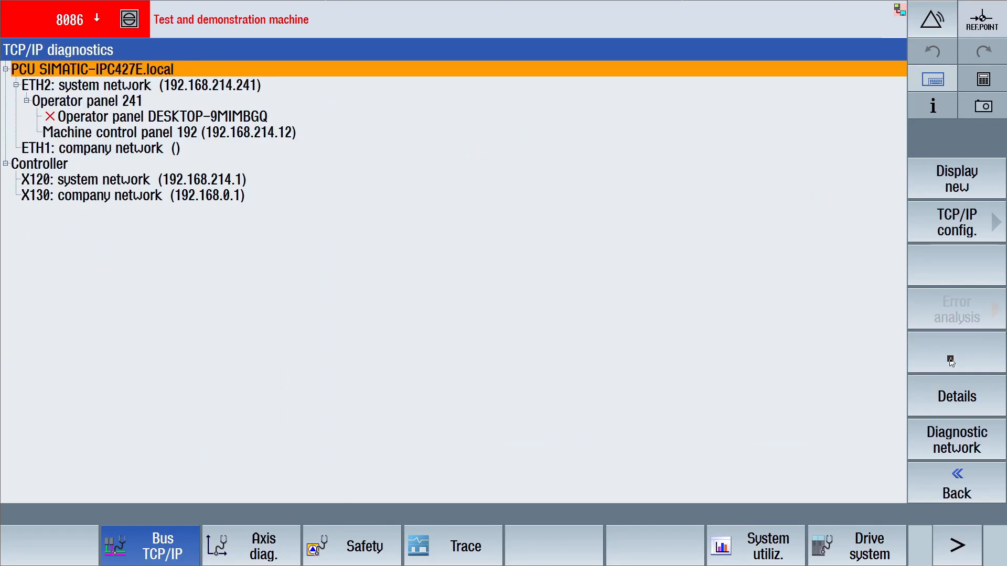
{"action": "left_click", "coordinate": [945, 226]}
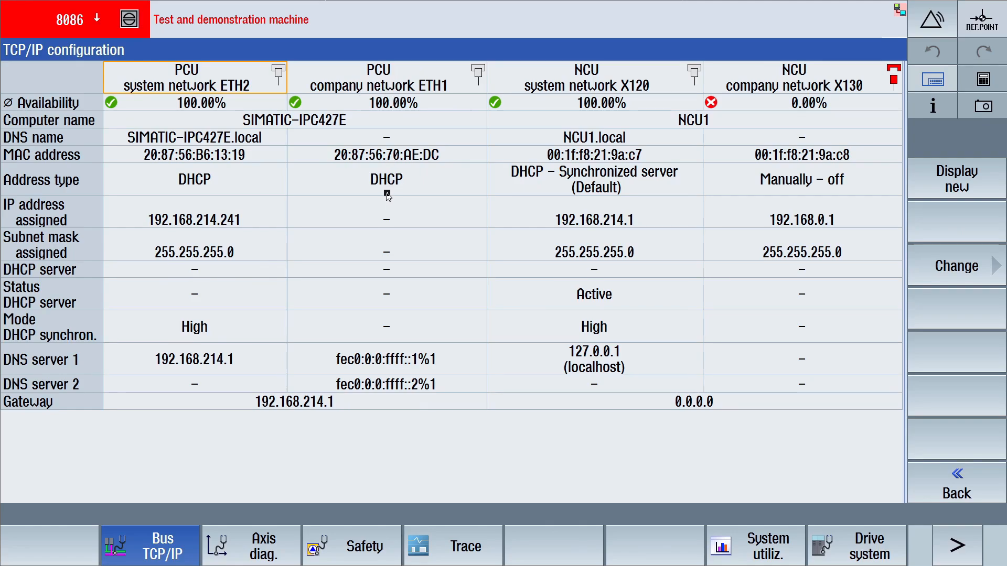
Step: Change the PCU company network ETH1 address type to Manually and assign IP address 192.168.21.2
{"action": "left_click", "coordinate": [937, 269]}
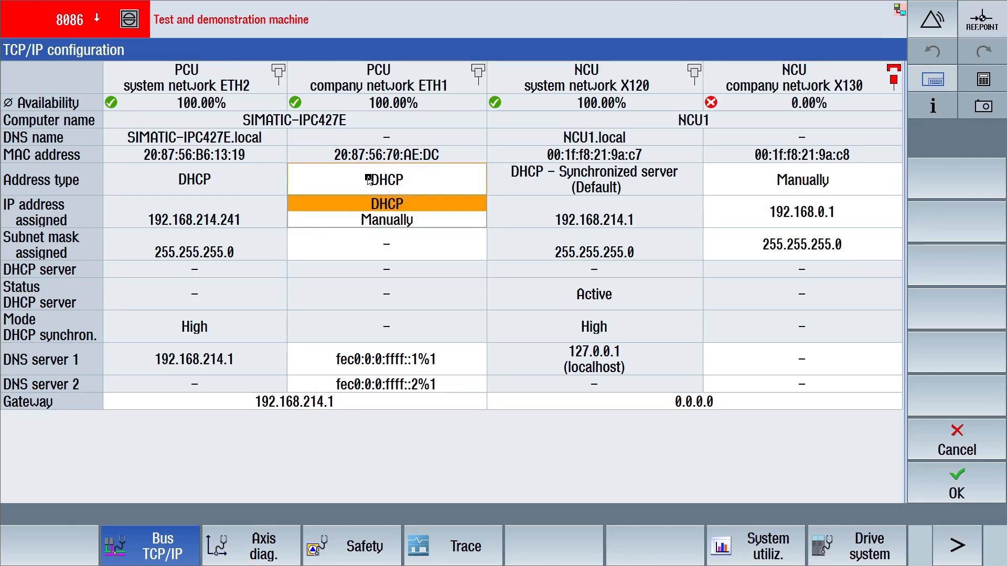
{"action": "left_click", "coordinate": [393, 220]}
{"action": "left_click", "coordinate": [392, 228]}
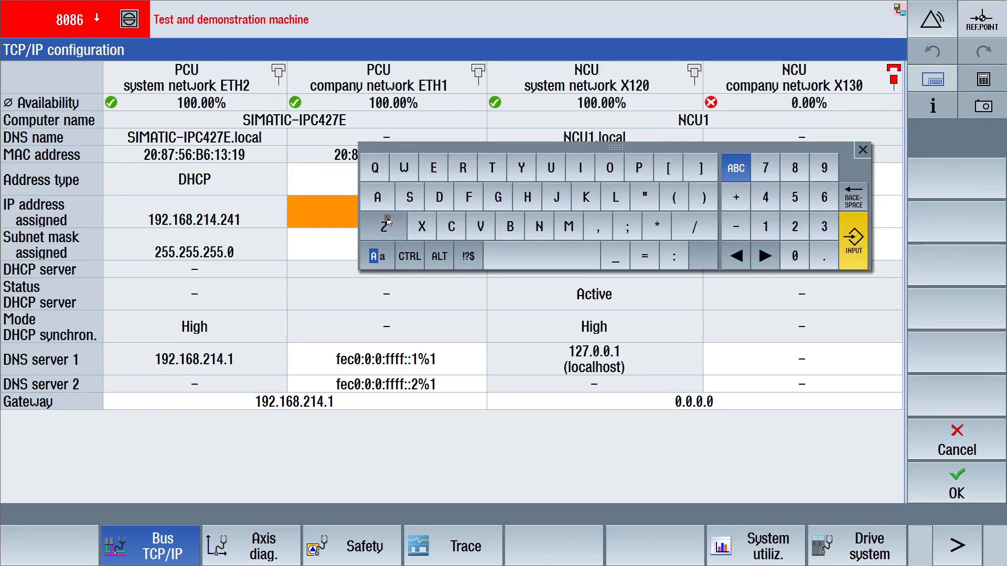
{"action": "left_click_drag", "start_coordinate": [425, 147], "coordinate": [388, 290]}
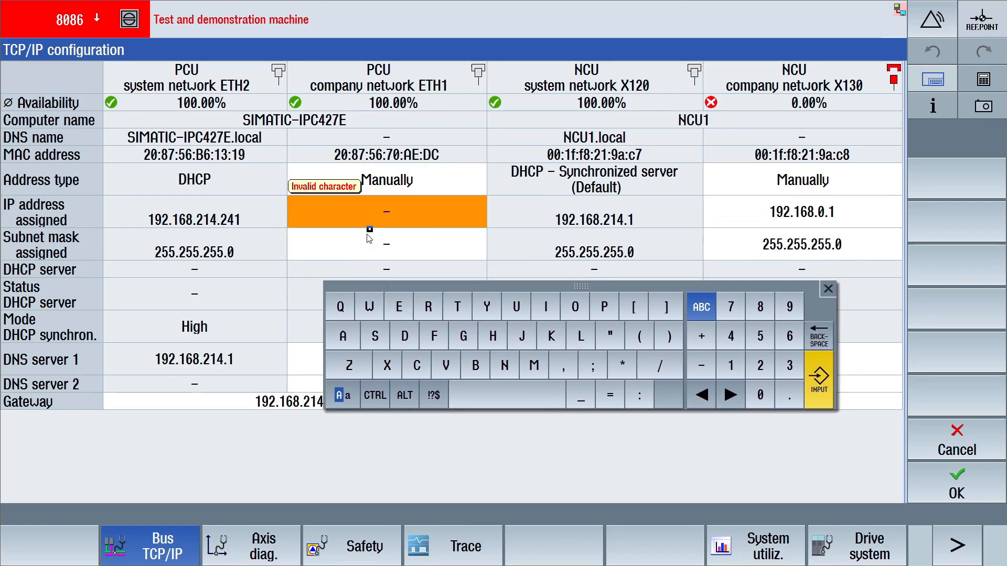
{"action": "left_click", "coordinate": [380, 214]}
{"action": "type", "text": "192.138"}
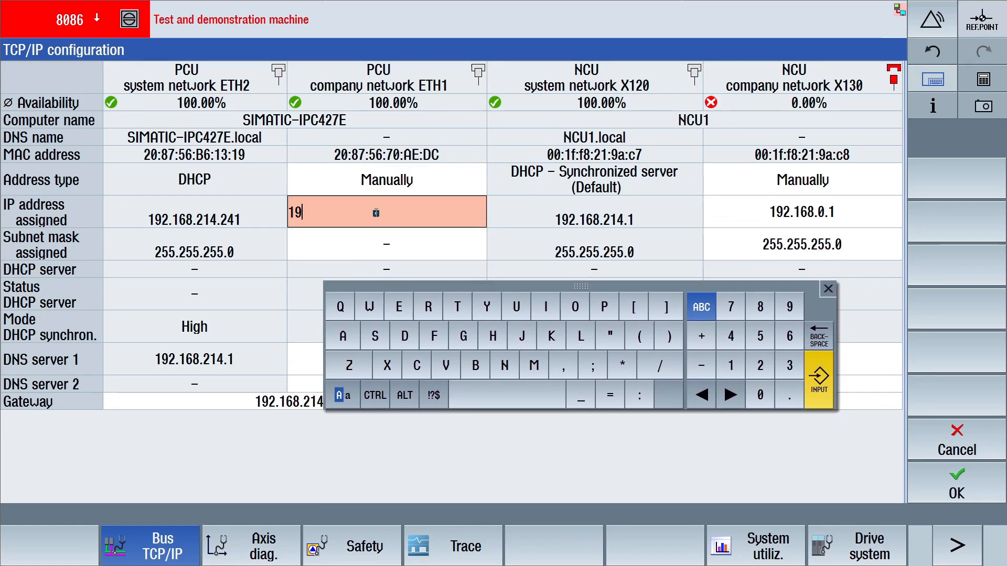
{"action": "key", "text": "BackSpace"}
{"action": "key", "text": "BackSpace"}
{"action": "type", "text": "68.21.2"}
{"action": "key", "text": "Return"}
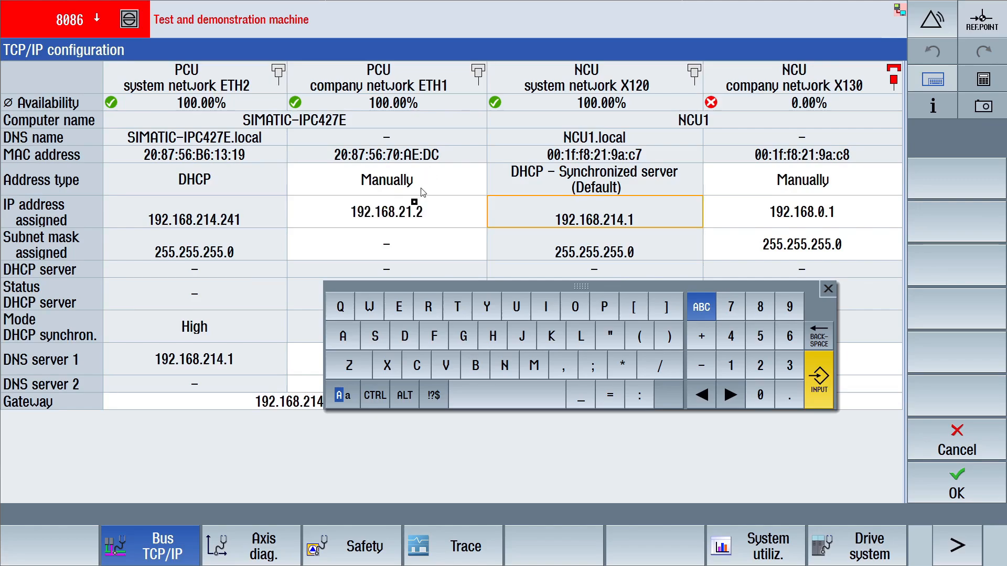
Step: Set the subnet mask of PCU company network ETH1 to 255.255.255.0 and close the on-screen keyboard
{"action": "left_click", "coordinate": [387, 245]}
{"action": "left_click", "coordinate": [386, 245]}
{"action": "key", "text": "BackSpace"}
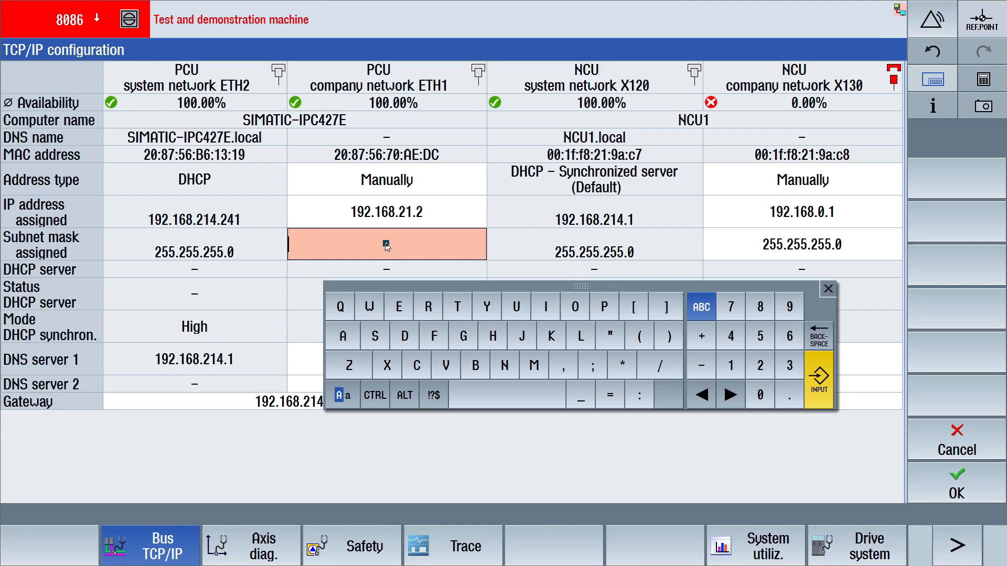
{"action": "type", "text": "255.255.255.0"}
{"action": "key", "text": "Return"}
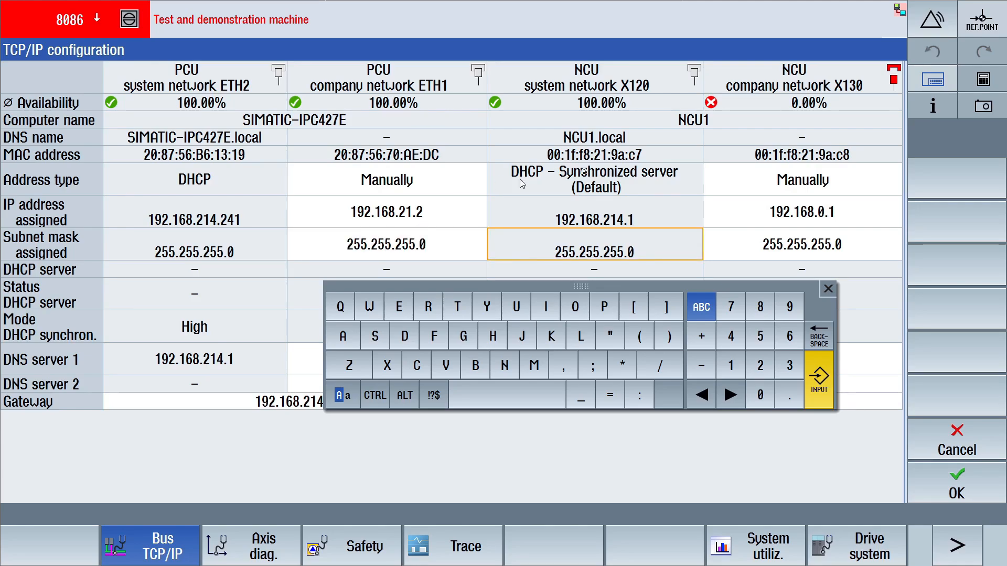
{"action": "left_click", "coordinate": [828, 292]}
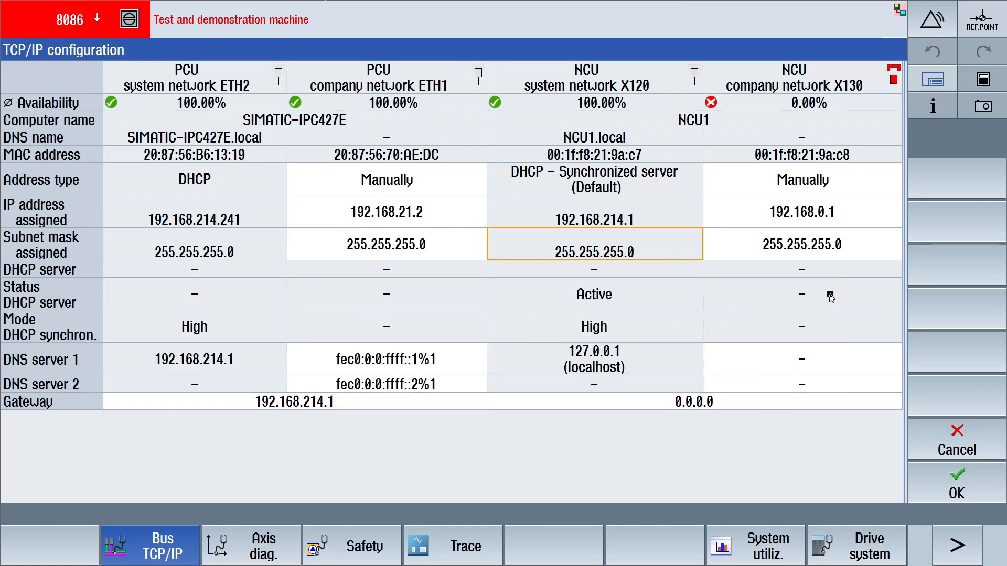
Step: Clear the DNS server 1 entry of PCU company network ETH1, moving the on-screen keyboard out of the way
{"action": "left_click", "coordinate": [397, 358]}
{"action": "left_click_drag", "start_coordinate": [529, 293], "coordinate": [562, 99]}
{"action": "key", "text": "BackSpace"}
{"action": "key", "text": "BackSpace"}
{"action": "key", "text": "BackSpace"}
{"action": "key", "text": "BackSpace"}
{"action": "key", "text": "BackSpace"}
{"action": "key", "text": "BackSpace"}
{"action": "key", "text": "BackSpace"}
{"action": "key", "text": "BackSpace"}
{"action": "key", "text": "BackSpace"}
{"action": "key", "text": "BackSpace"}
{"action": "key", "text": "BackSpace"}
{"action": "key", "text": "BackSpace"}
{"action": "key", "text": "BackSpace"}
{"action": "key", "text": "BackSpace"}
{"action": "key", "text": "BackSpace"}
{"action": "key", "text": "BackSpace"}
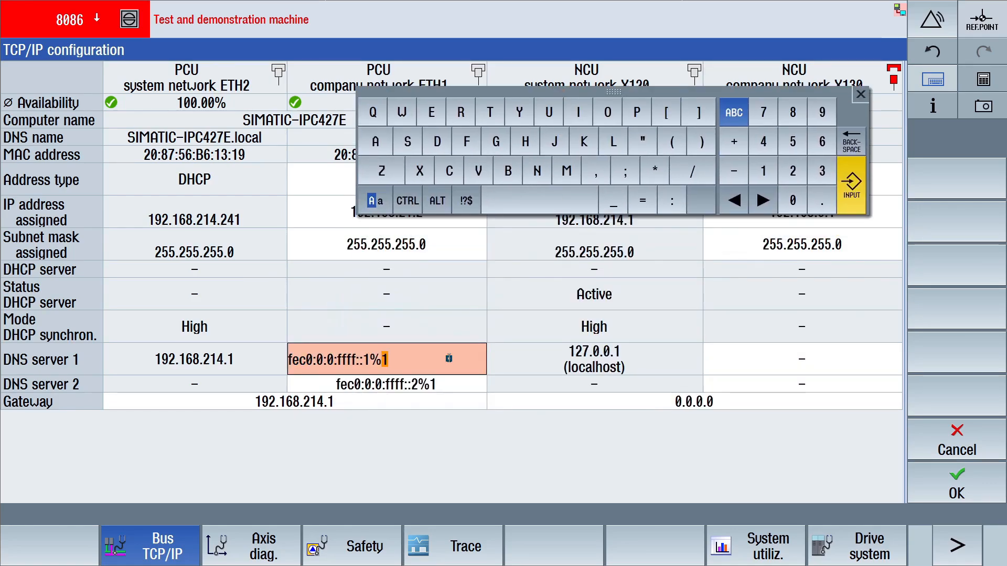
{"action": "key", "text": "BackSpace"}
{"action": "key", "text": "BackSpace"}
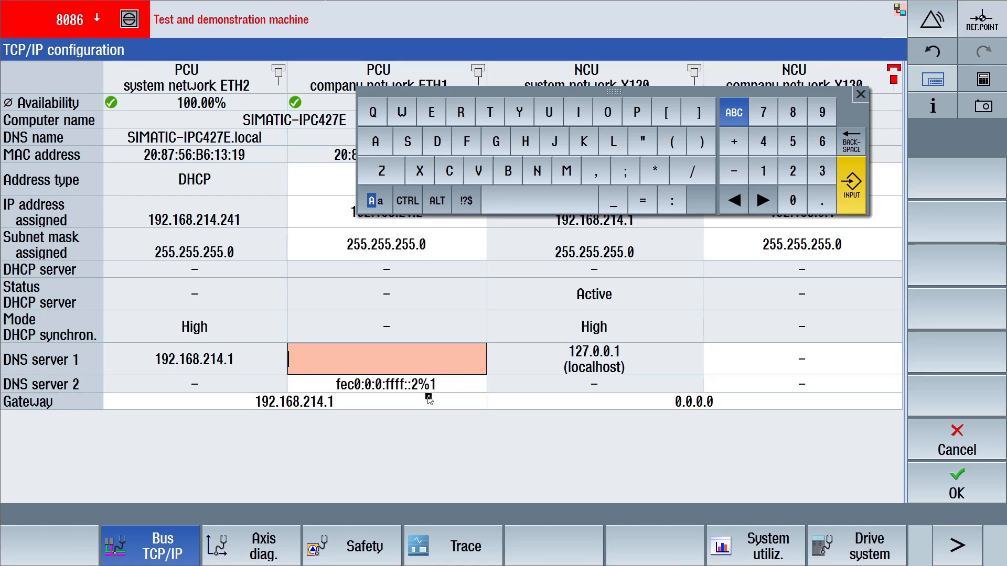
Step: Clear the DNS server 2 entry of PCU company network ETH1
{"action": "left_click", "coordinate": [426, 402]}
{"action": "left_click", "coordinate": [426, 386]}
{"action": "left_click_drag", "start_coordinate": [426, 387], "coordinate": [234, 389]}
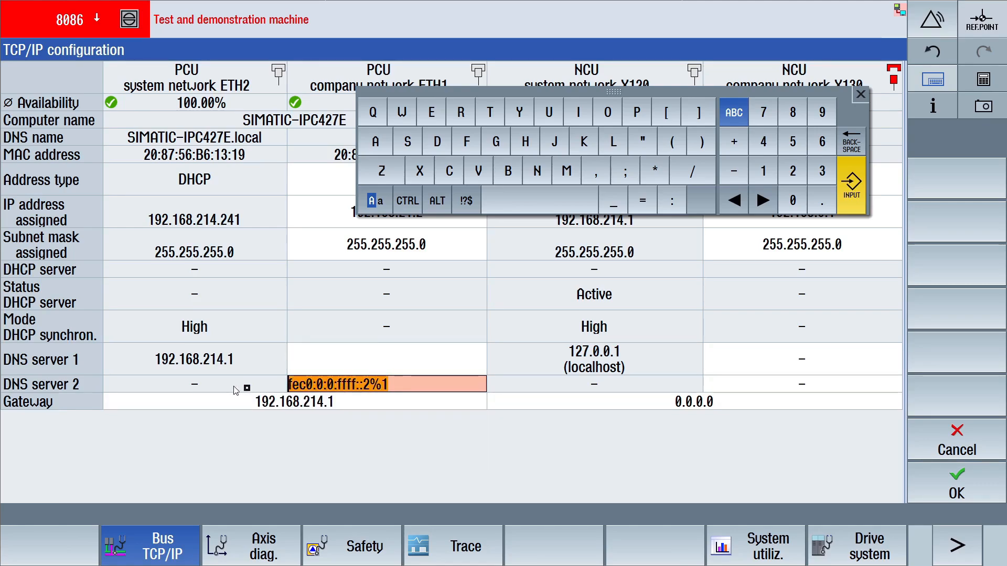
{"action": "key", "text": "BackSpace"}
Step: Clear the PCU gateway address, close the on-screen keyboard and accept the TCP/IP configuration changes
{"action": "left_click", "coordinate": [334, 403]}
{"action": "left_click", "coordinate": [356, 403]}
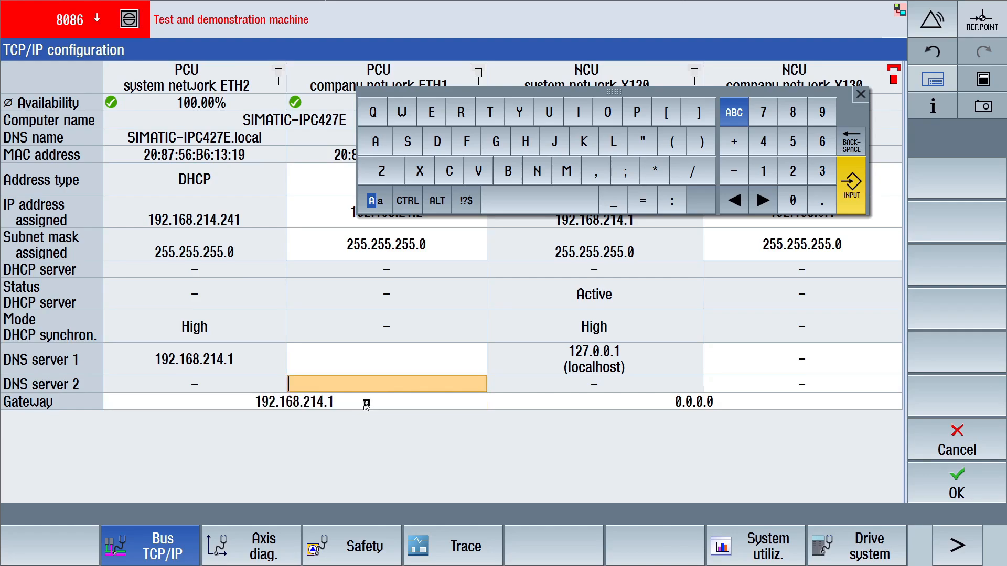
{"action": "left_click", "coordinate": [367, 402]}
{"action": "key", "text": "BackSpace"}
{"action": "key", "text": "BackSpace"}
{"action": "key", "text": "BackSpace"}
{"action": "key", "text": "BackSpace"}
{"action": "key", "text": "BackSpace"}
{"action": "key", "text": "BackSpace"}
{"action": "key", "text": "BackSpace"}
{"action": "key", "text": "BackSpace"}
{"action": "key", "text": "BackSpace"}
{"action": "key", "text": "BackSpace"}
{"action": "key", "text": "BackSpace"}
{"action": "key", "text": "BackSpace"}
{"action": "key", "text": "BackSpace"}
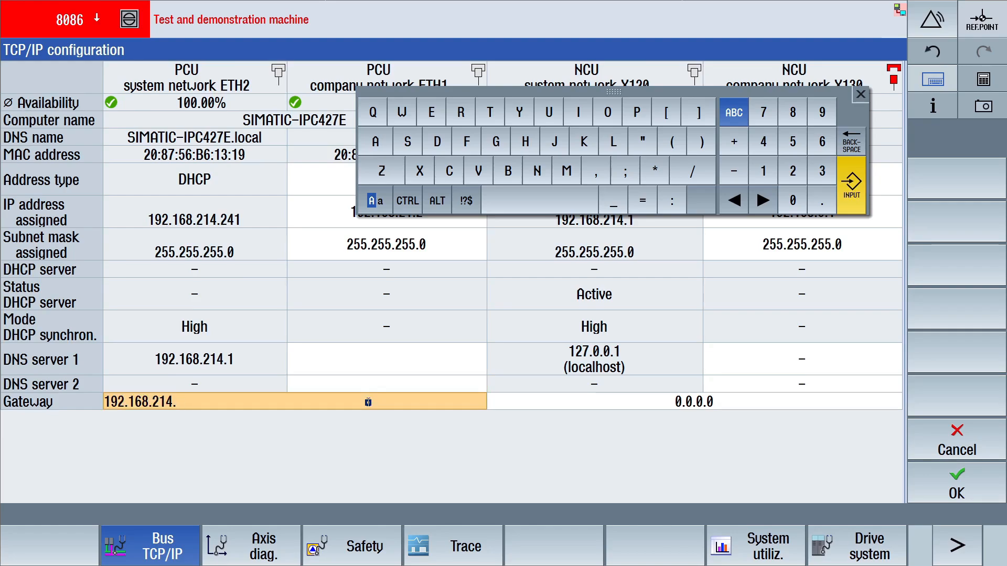
{"action": "left_click", "coordinate": [360, 375]}
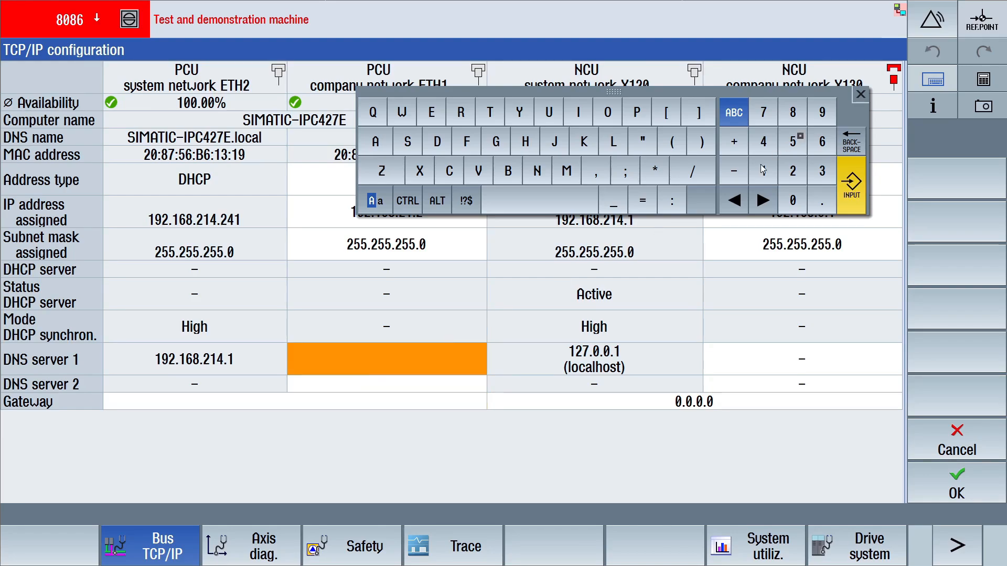
{"action": "left_click", "coordinate": [863, 95]}
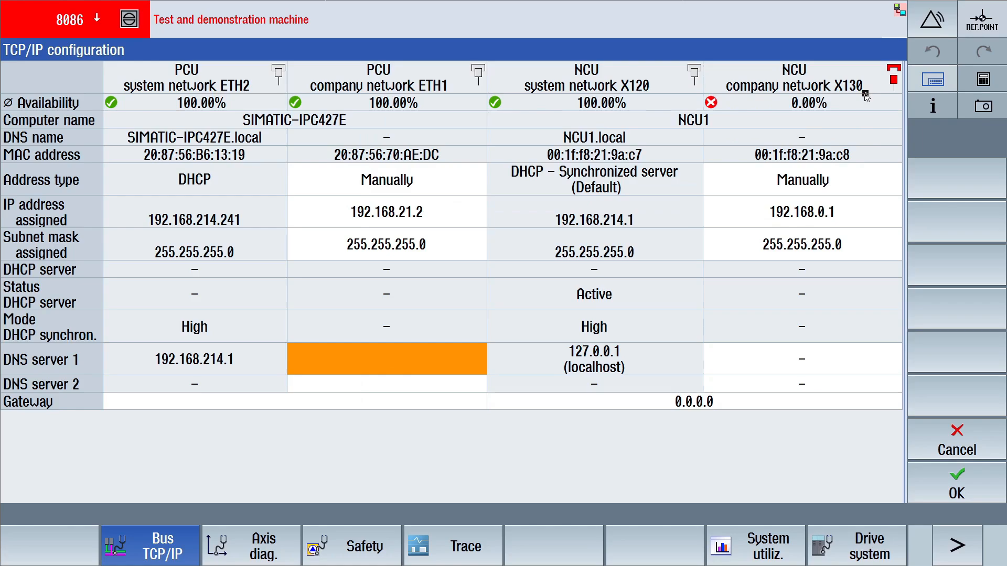
{"action": "left_click", "coordinate": [964, 493]}
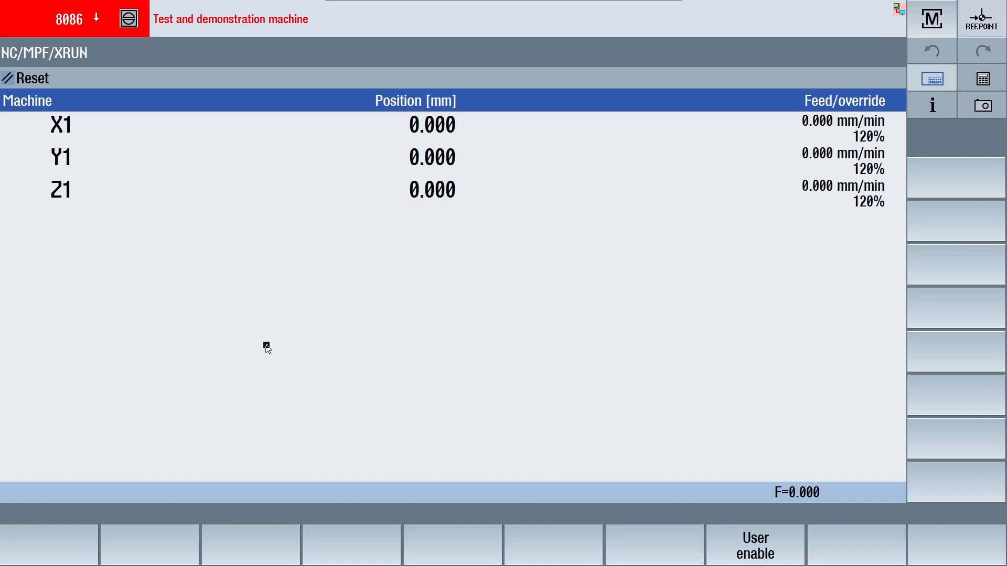
Step: Open the TCP/IP diagnostics again from the Bus TCP/IP diagnostics to check the network settings
{"action": "left_click", "coordinate": [922, 21]}
{"action": "left_click", "coordinate": [558, 525]}
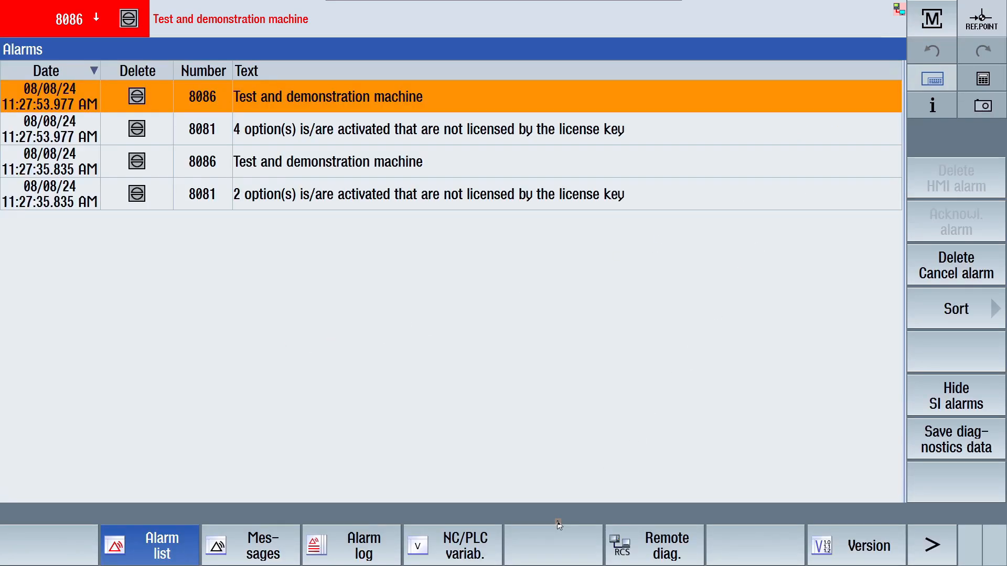
{"action": "left_click", "coordinate": [921, 546]}
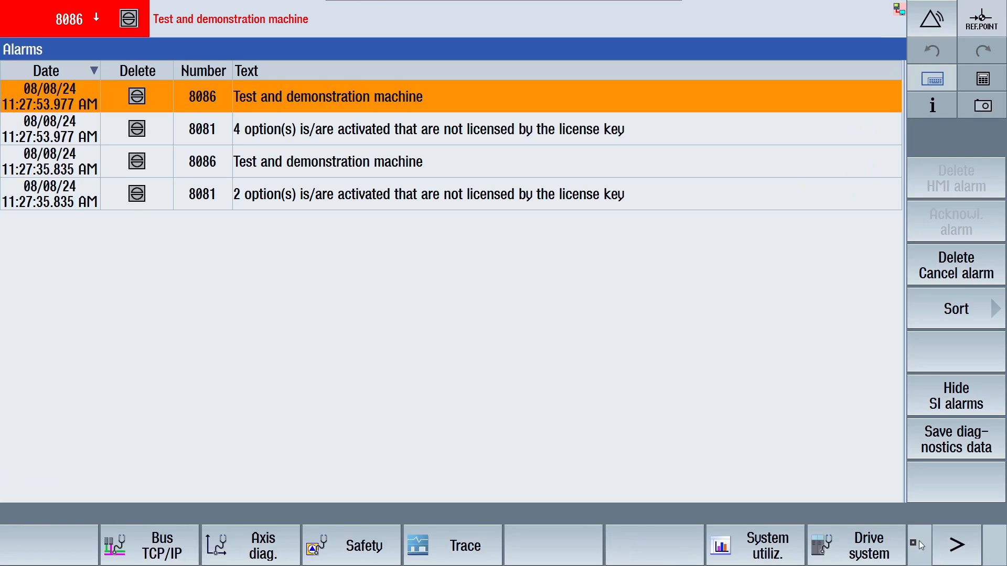
{"action": "left_click", "coordinate": [153, 553]}
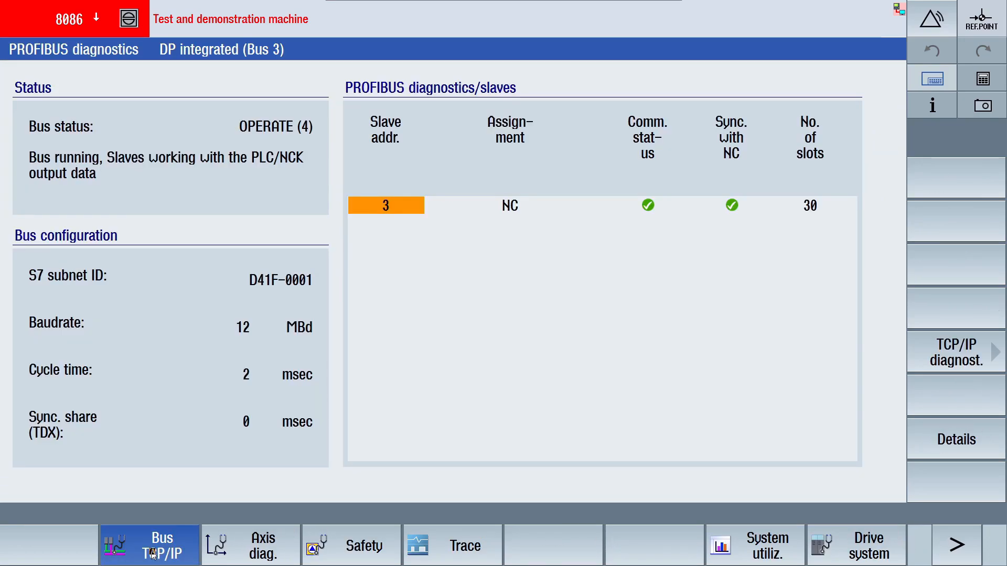
{"action": "left_click", "coordinate": [944, 362]}
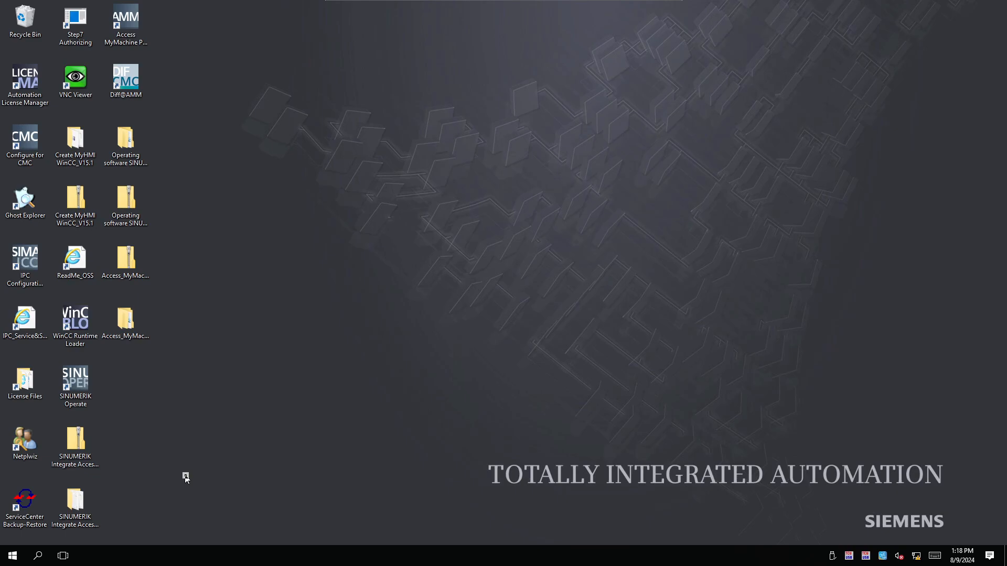
Step: Search Windows for "connections" on the PCU desktop and open View network connections
{"action": "left_click", "coordinate": [38, 556]}
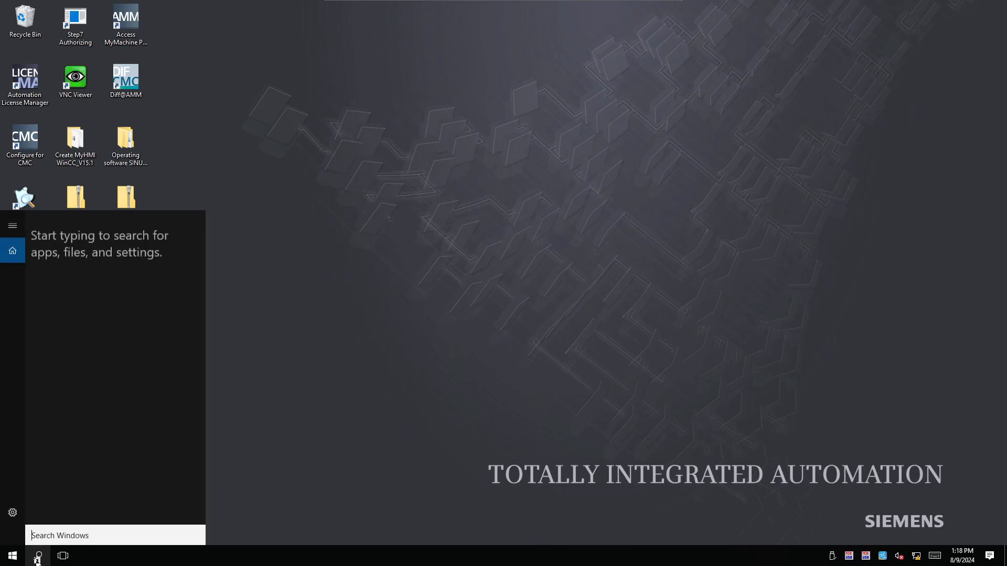
{"action": "type", "text": "conn"}
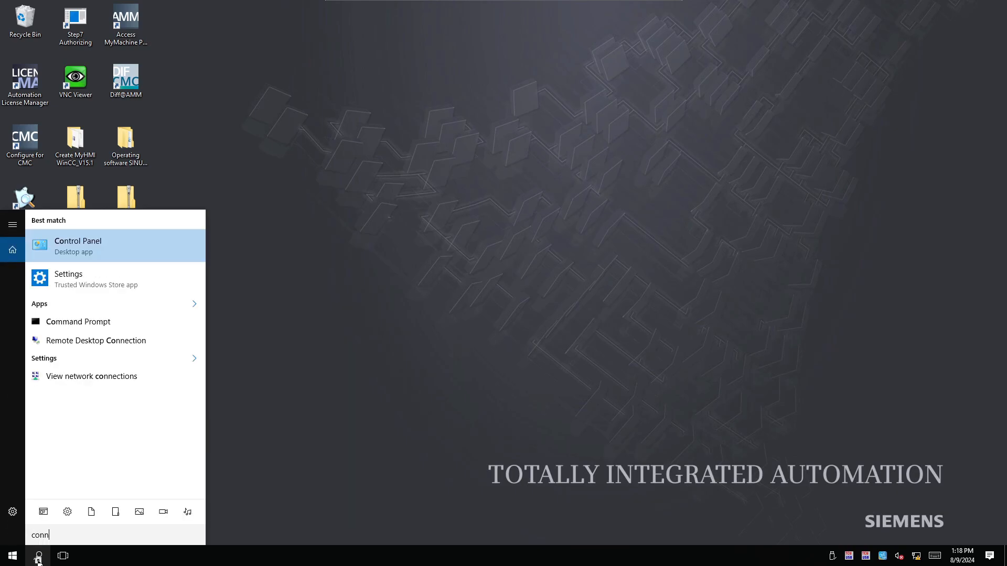
{"action": "type", "text": "ections"}
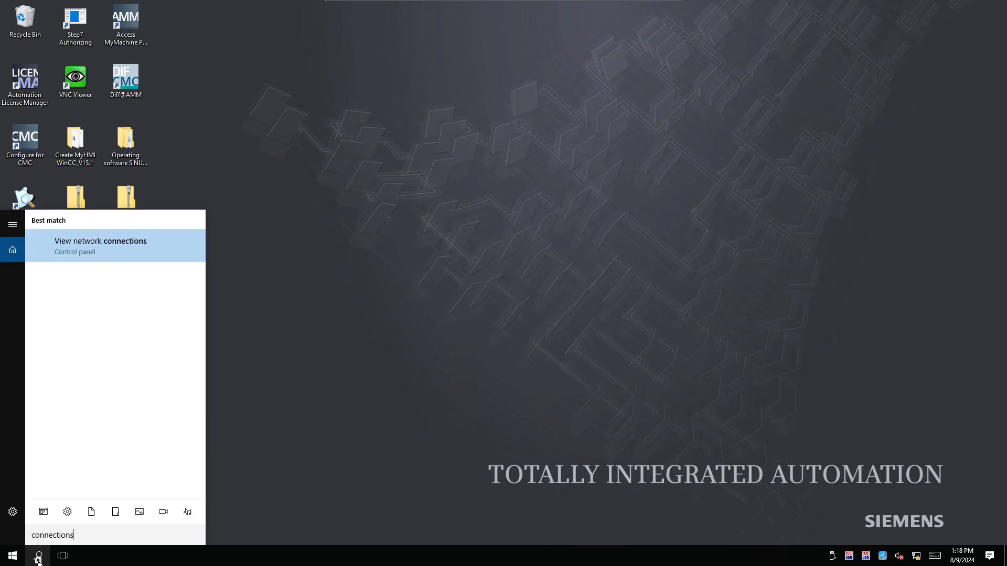
{"action": "key", "text": "Return"}
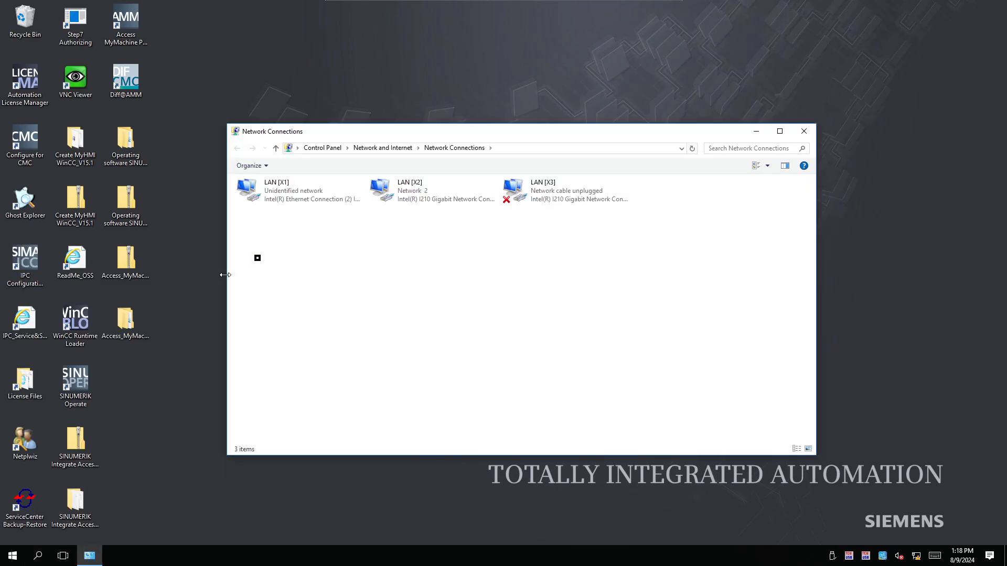
Step: Open the Internet Protocol Version 4 (TCP/IPv4) properties of the LAN [X1] connection to check its address
{"action": "left_click", "coordinate": [286, 191]}
{"action": "right_click", "coordinate": [288, 192]}
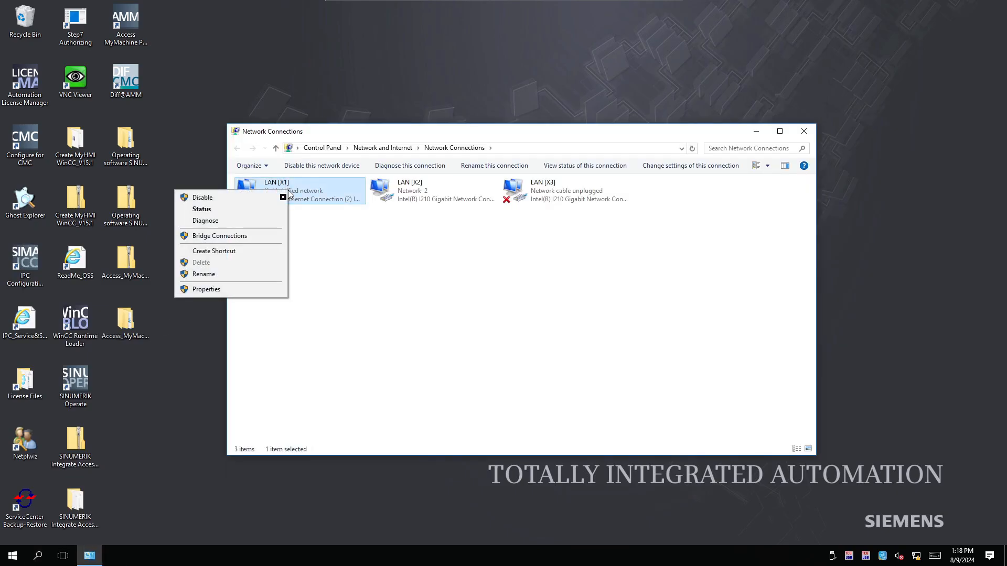
{"action": "left_click", "coordinate": [225, 290]}
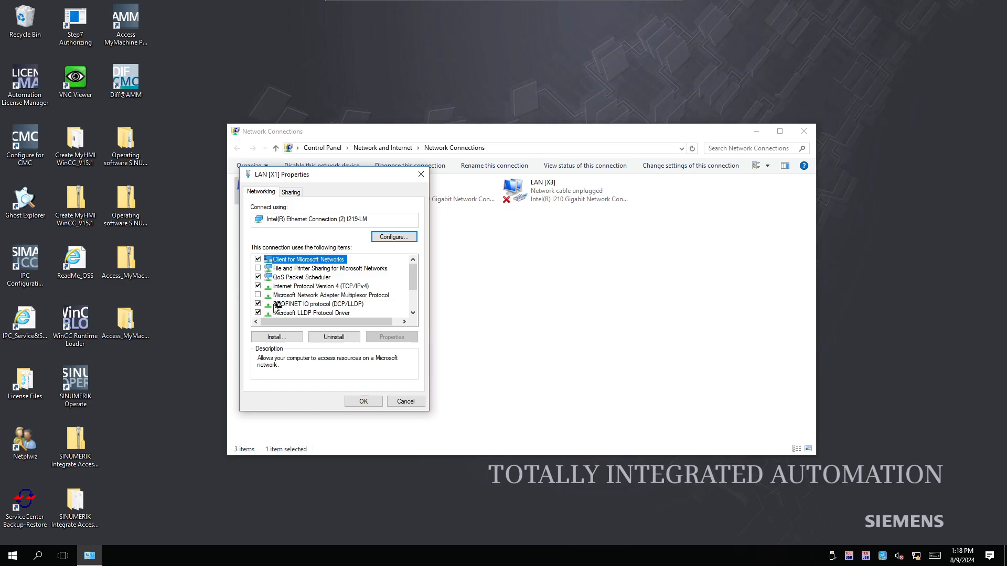
{"action": "left_click", "coordinate": [323, 288]}
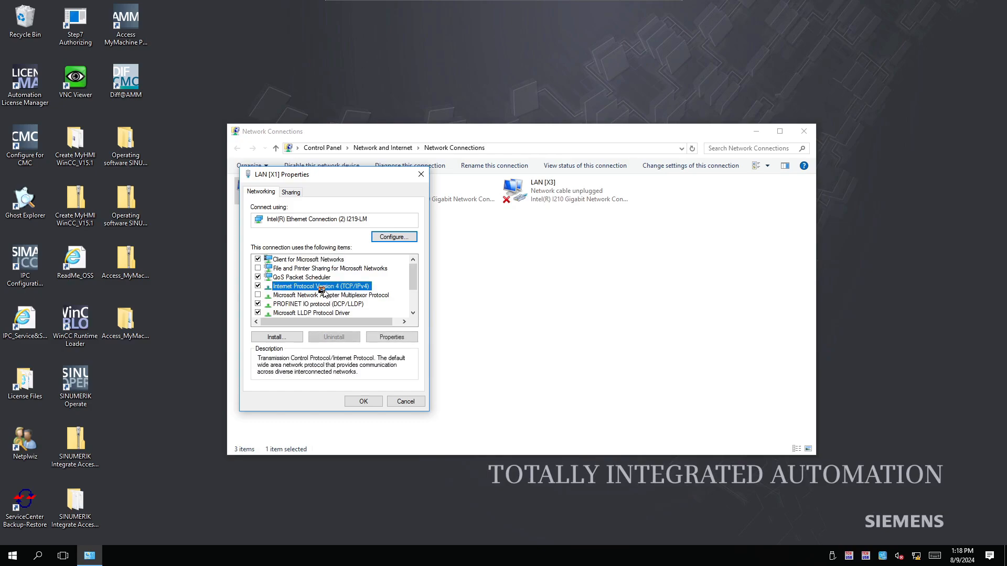
{"action": "left_click", "coordinate": [398, 337]}
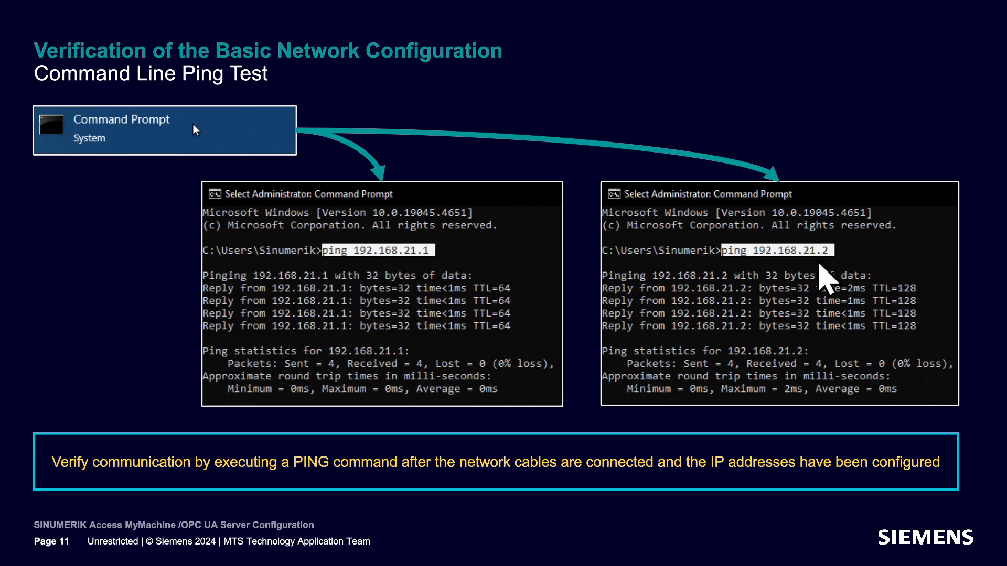
Step: Leave the slide show, search Windows for "cmd" and open the Command Prompt
{"action": "key", "text": "Escape"}
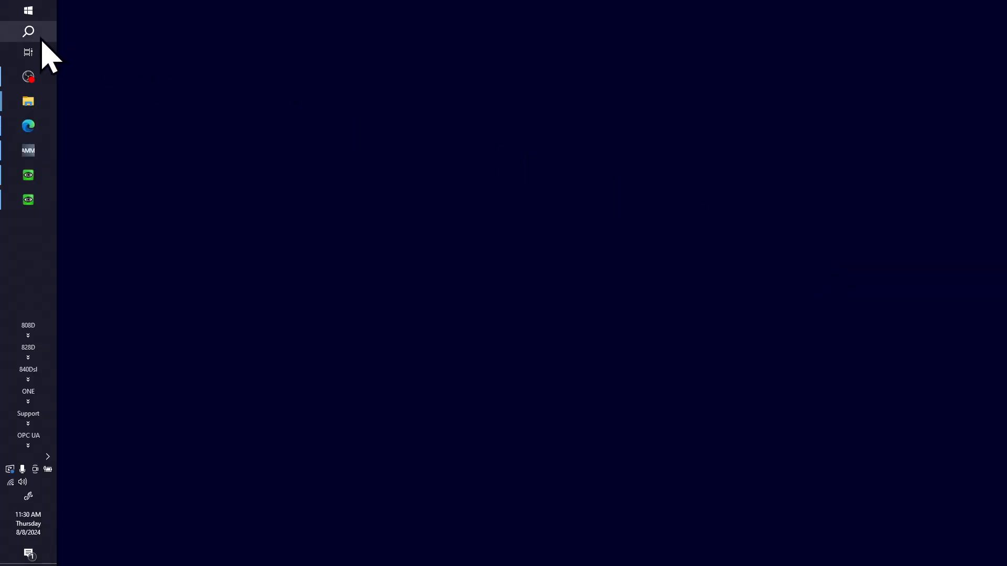
{"action": "left_click", "coordinate": [40, 40]}
{"action": "type", "text": "cmd"}
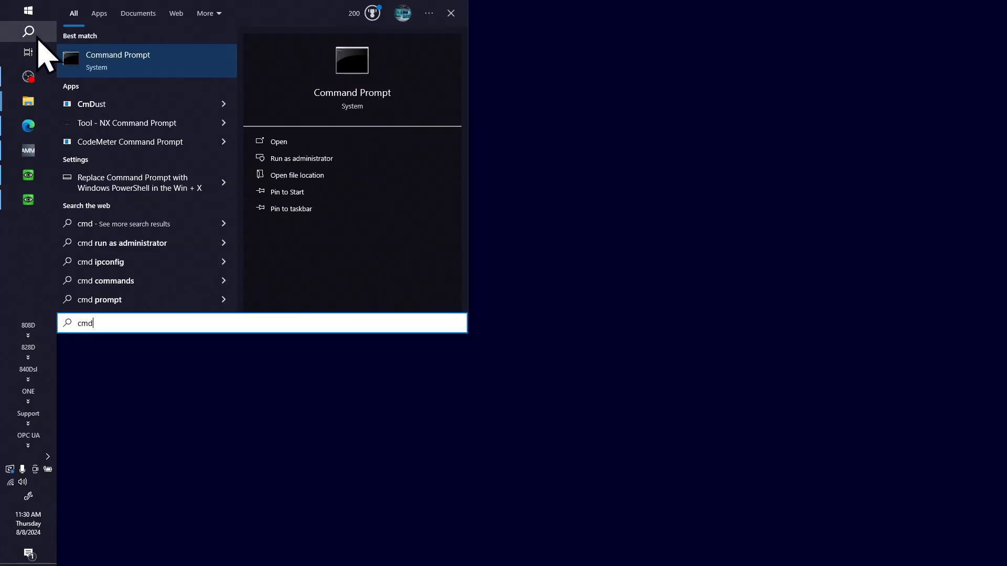
{"action": "left_click", "coordinate": [135, 65]}
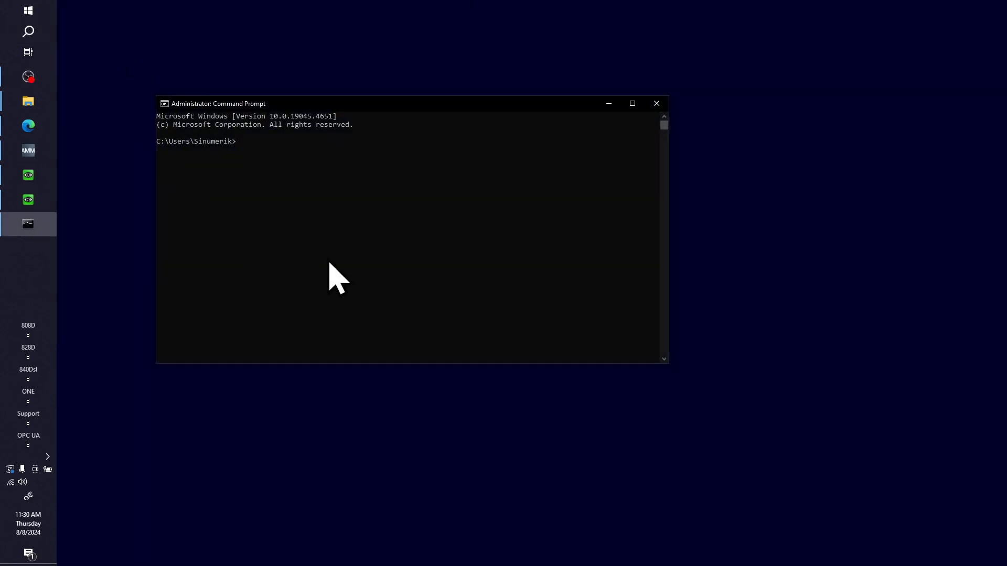
Step: Ping the company network addresses 192.168.21.1 and 192.168.21.2 to test communication with both machines
{"action": "type", "text": "ping 192.168.21.1"}
{"action": "key", "text": "Return"}
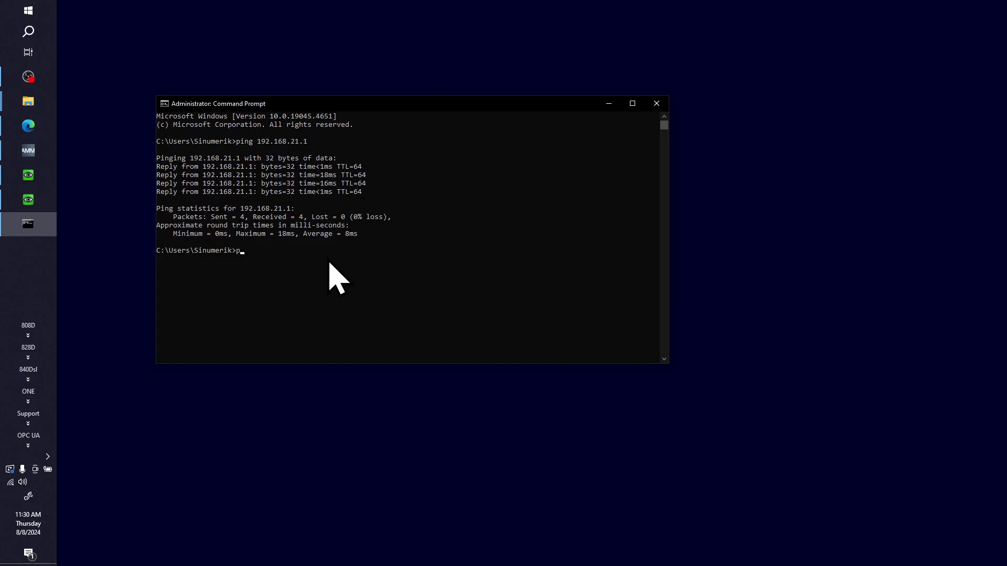
{"action": "type", "text": "ing 16"}
{"action": "key", "text": "BackSpace"}
{"action": "key", "text": "BackSpace"}
{"action": "type", "text": "92.16"}
{"action": "key", "text": "Return"}
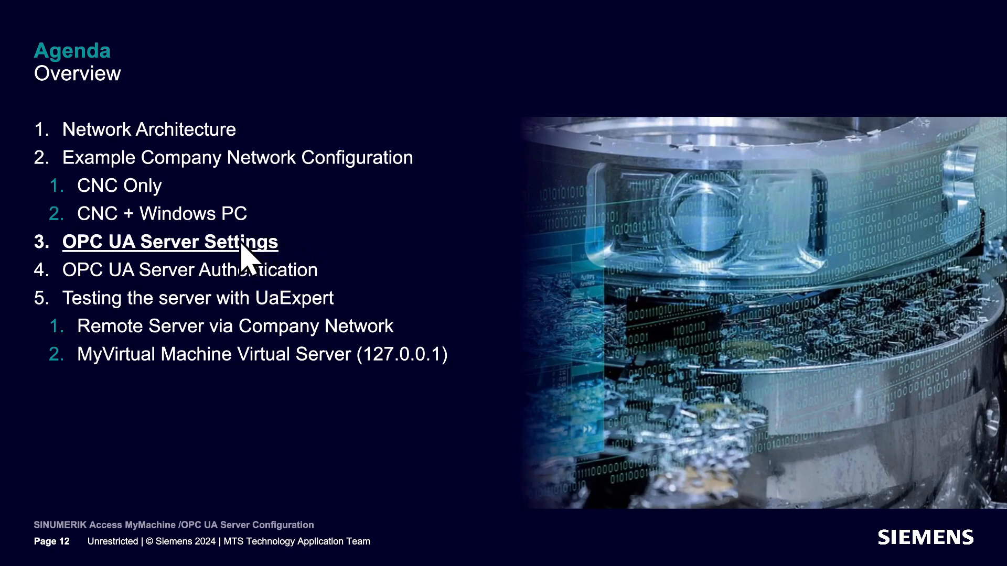
Step: Switch to the HMI remote session in VNC Viewer and open the Network settings overview in its setup area
{"action": "left_click", "coordinate": [110, 249]}
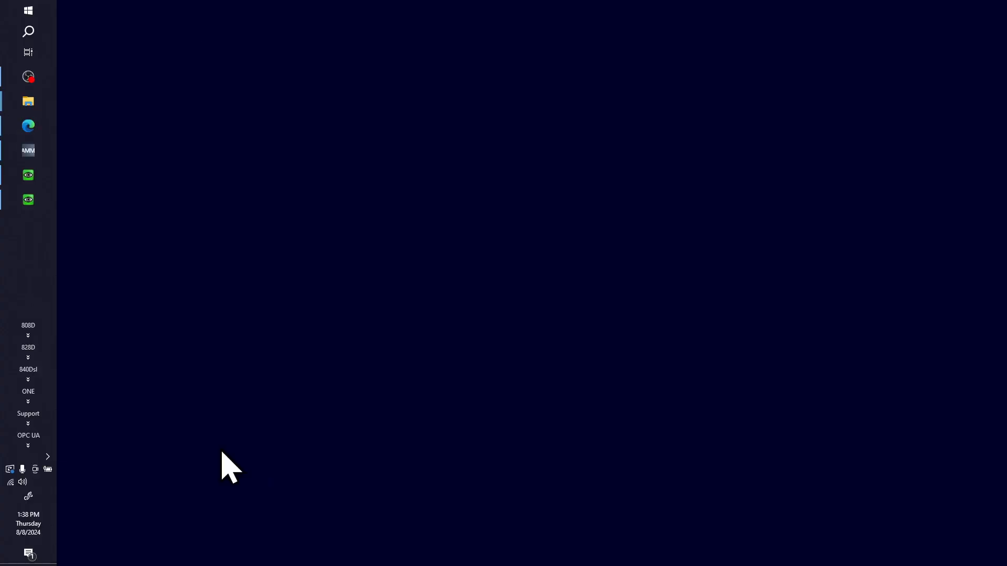
{"action": "left_click", "coordinate": [42, 197]}
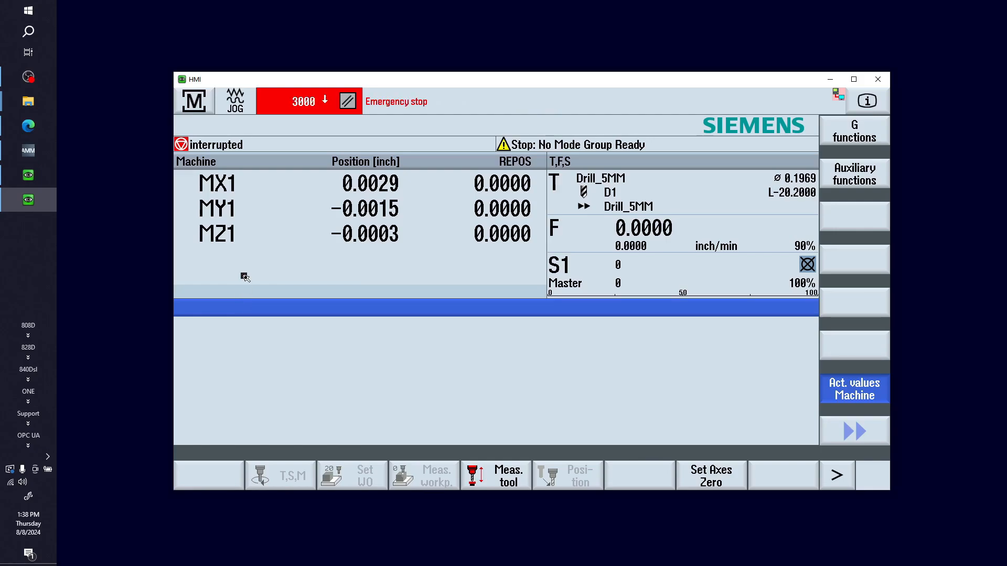
{"action": "left_click", "coordinate": [203, 110]}
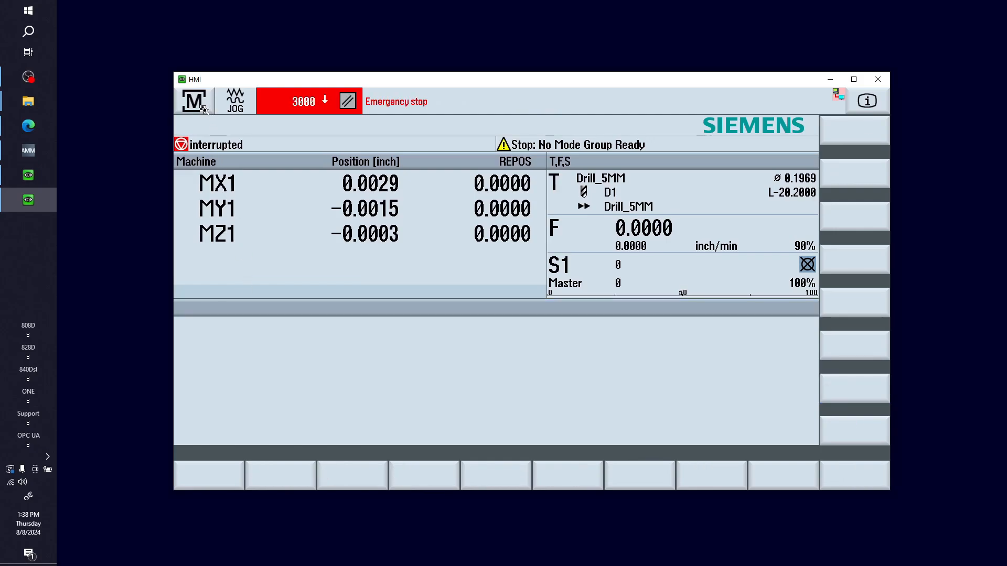
{"action": "left_click", "coordinate": [634, 478]}
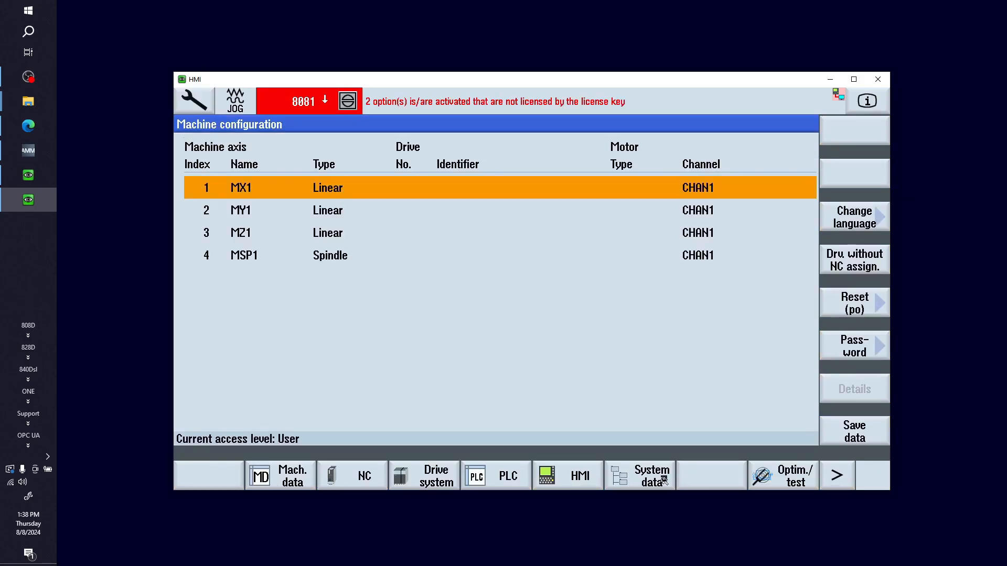
{"action": "left_click", "coordinate": [834, 480]}
{"action": "left_click", "coordinate": [429, 479]}
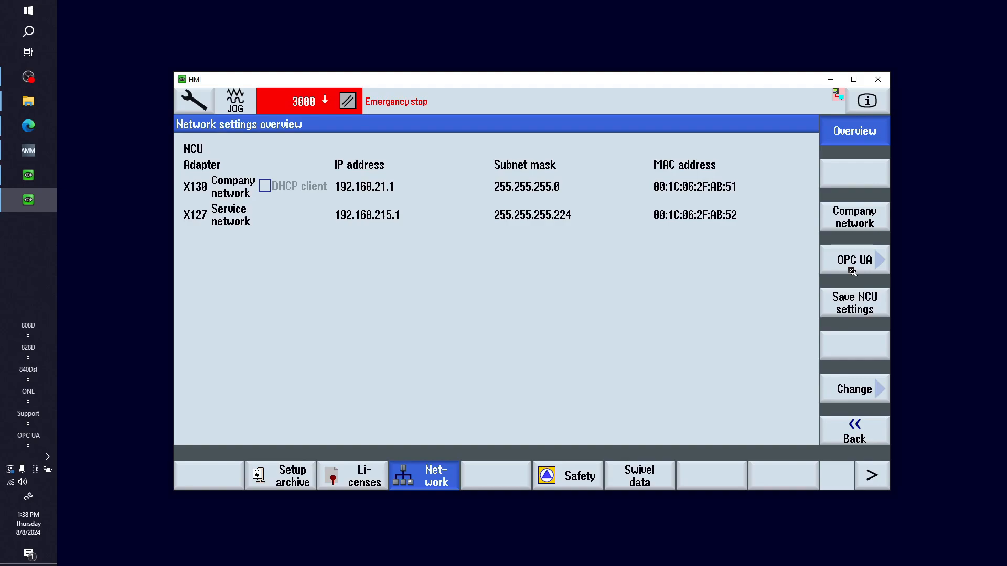
Step: Open the OPC UA status page from the network settings and go to the settings of the OPC UA server
{"action": "left_click", "coordinate": [349, 476]}
{"action": "left_click", "coordinate": [861, 264]}
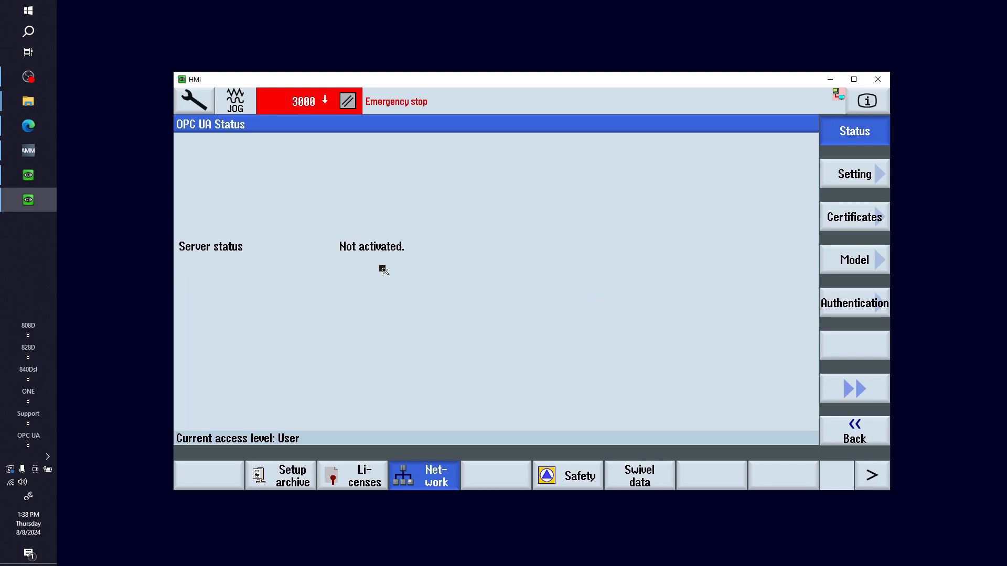
{"action": "left_click", "coordinate": [855, 179]}
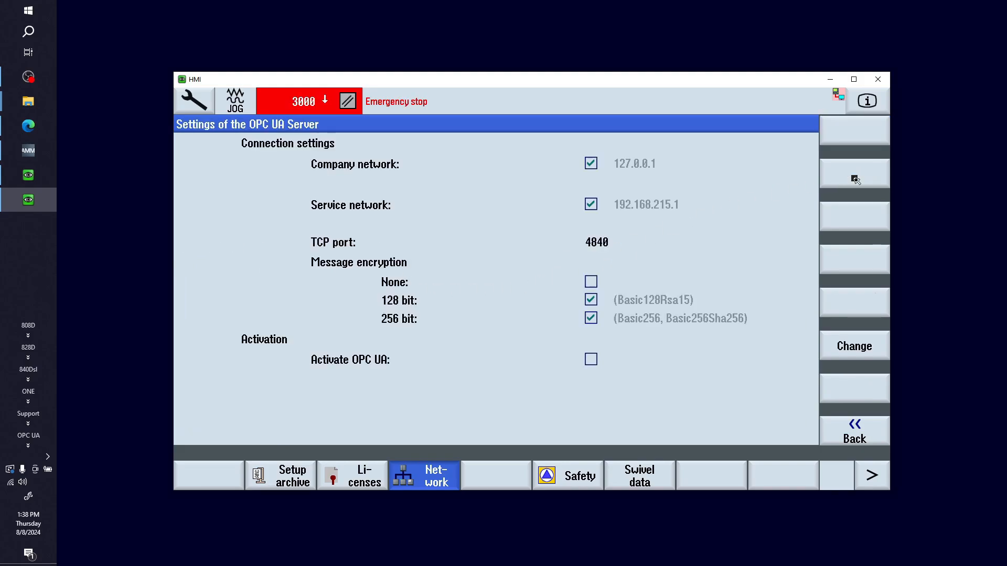
Step: Edit the OPC UA server settings: deselect 128 bit (Basic128Rsa15) encryption, enable Activate OPC UA, and accept the changes
{"action": "left_click", "coordinate": [858, 359]}
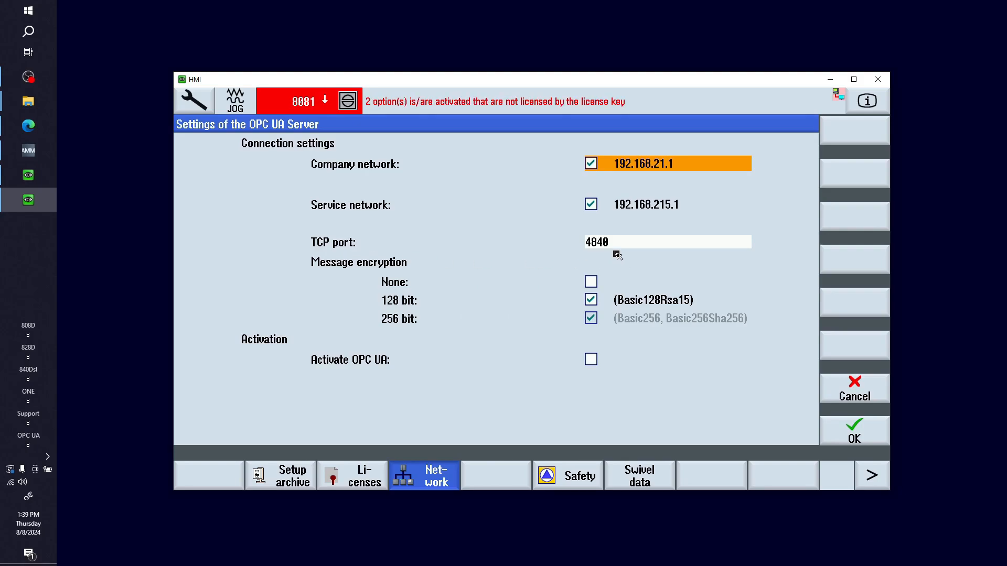
{"action": "left_click", "coordinate": [591, 301]}
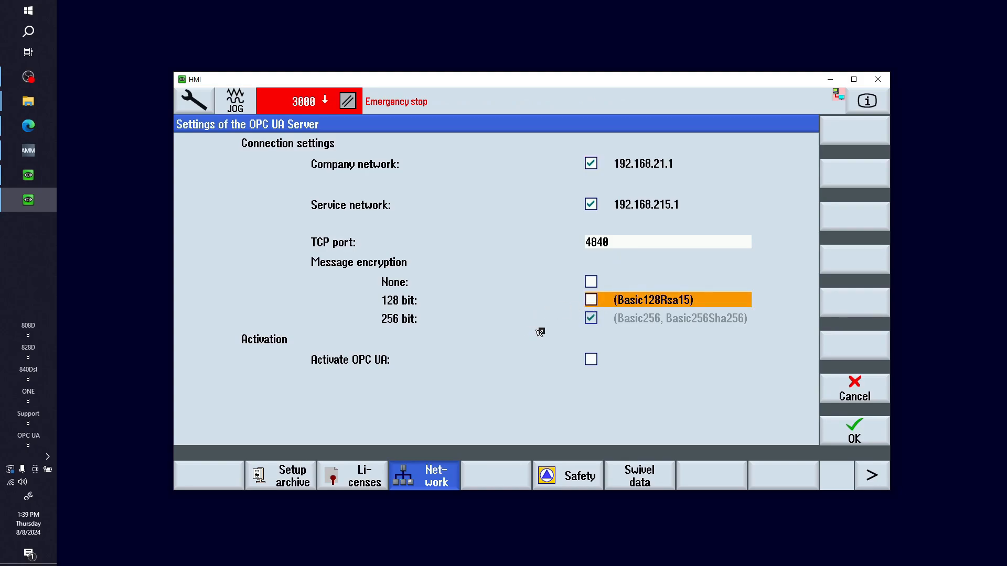
{"action": "left_click", "coordinate": [591, 318]}
{"action": "left_click", "coordinate": [593, 360]}
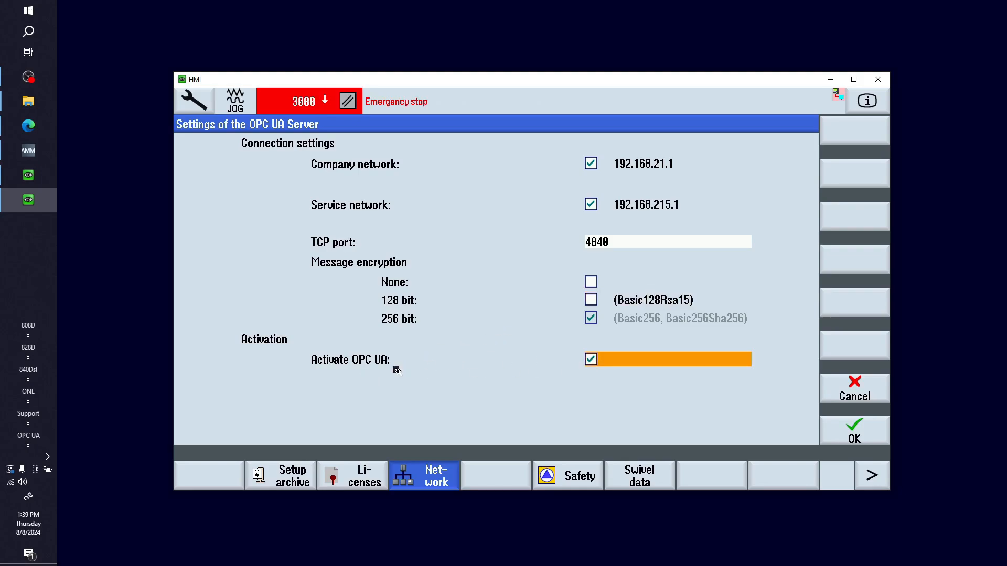
{"action": "left_click", "coordinate": [858, 438]}
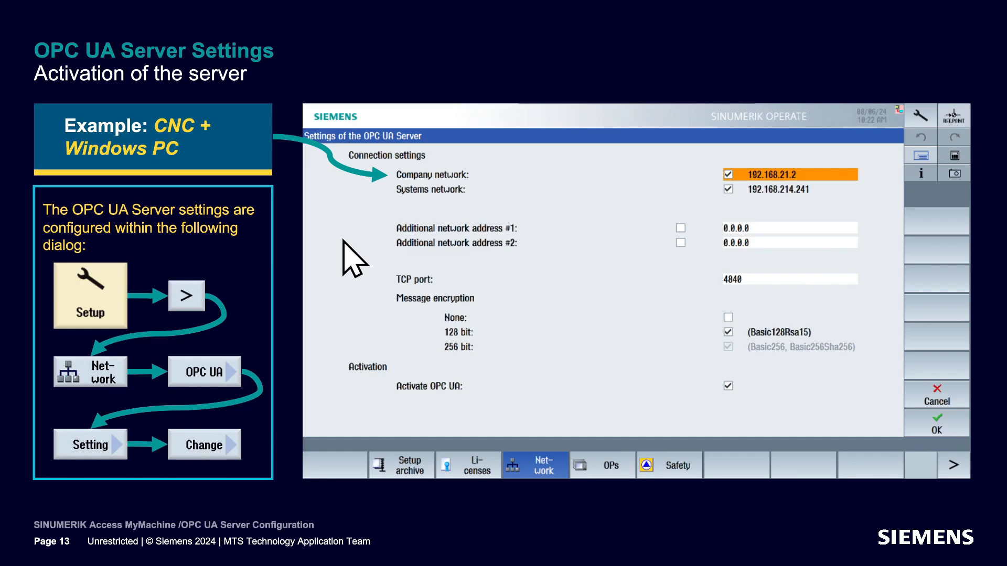
Step: Leave the slide show, switch to the Windows PC's remote session and open its OPC UA server settings from the network setup
{"action": "key", "text": "Escape"}
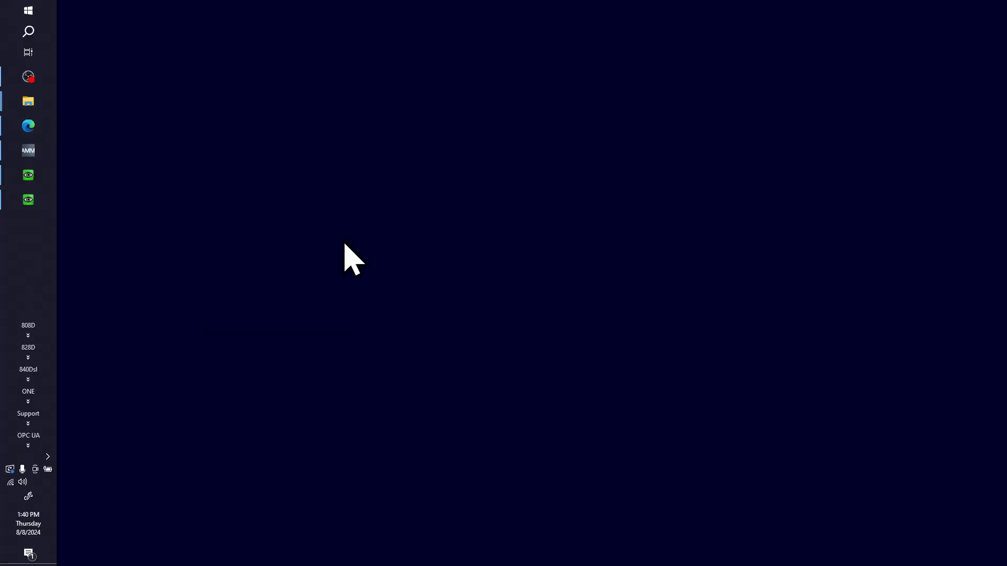
{"action": "left_click", "coordinate": [36, 180]}
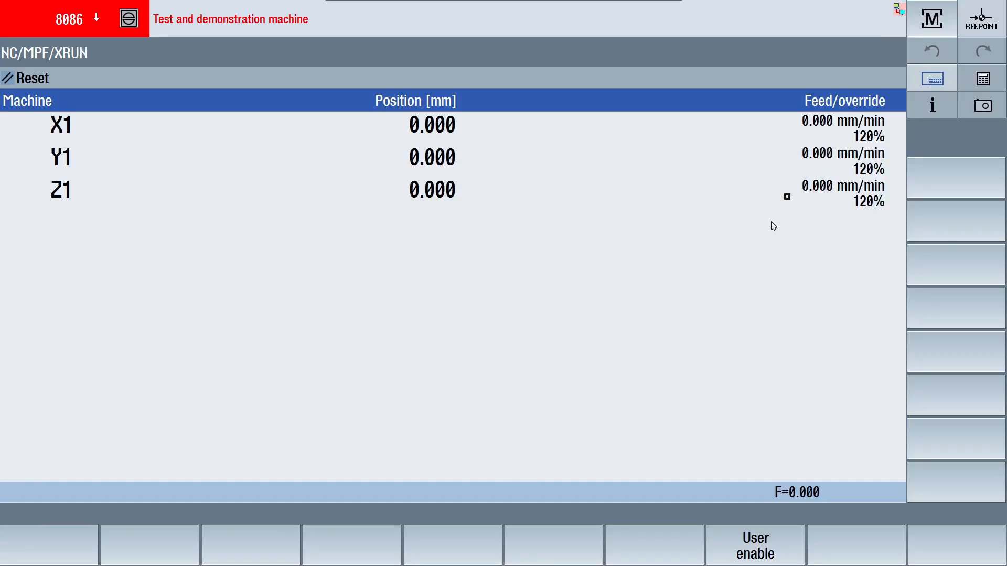
{"action": "left_click", "coordinate": [931, 21]}
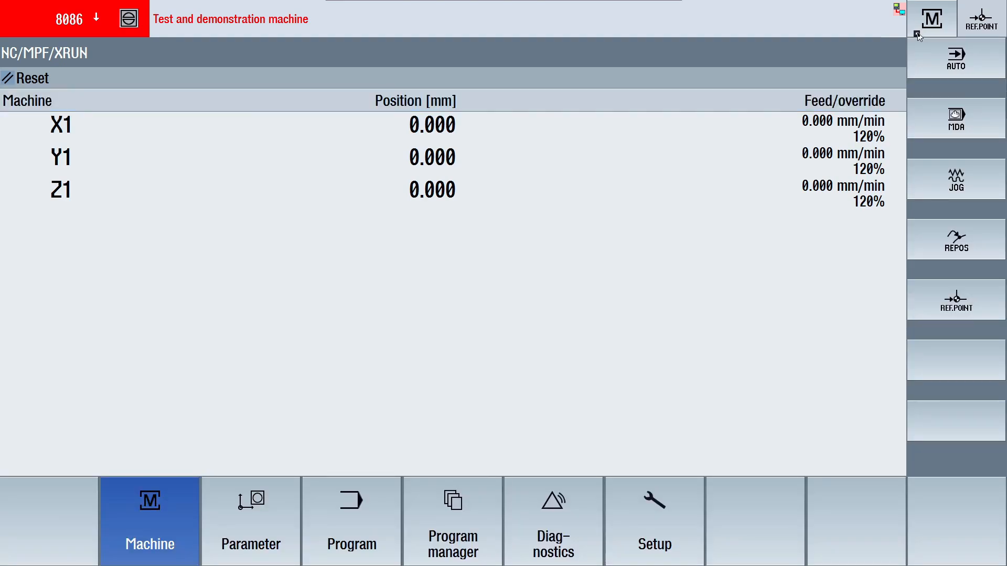
{"action": "left_click", "coordinate": [669, 543]}
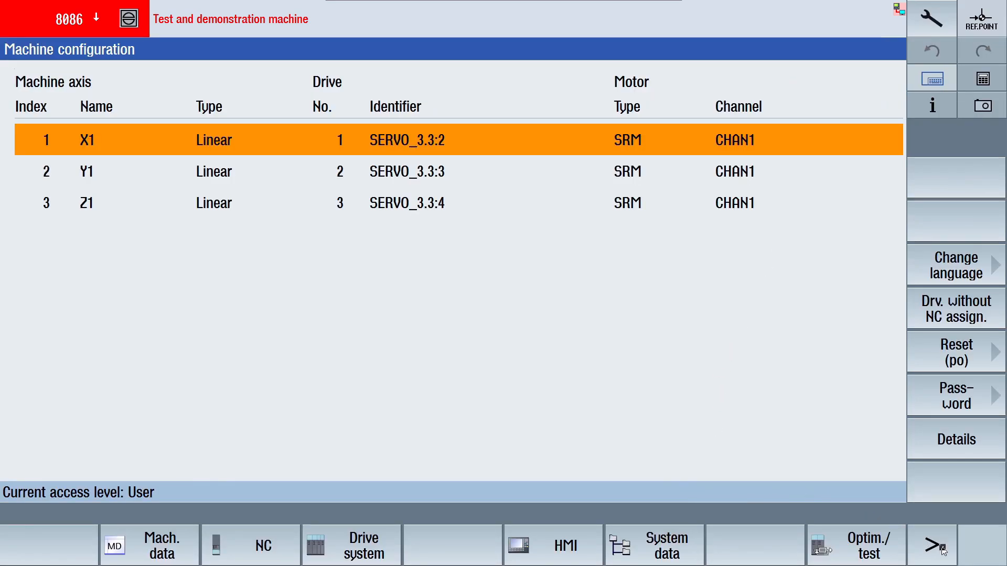
{"action": "left_click", "coordinate": [929, 544]}
{"action": "left_click", "coordinate": [357, 542]}
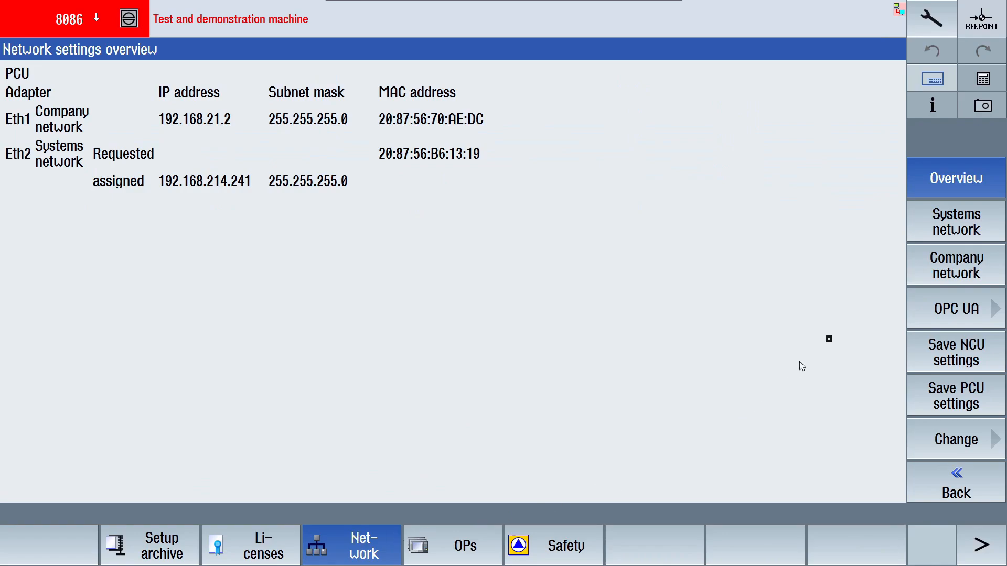
{"action": "left_click", "coordinate": [950, 313]}
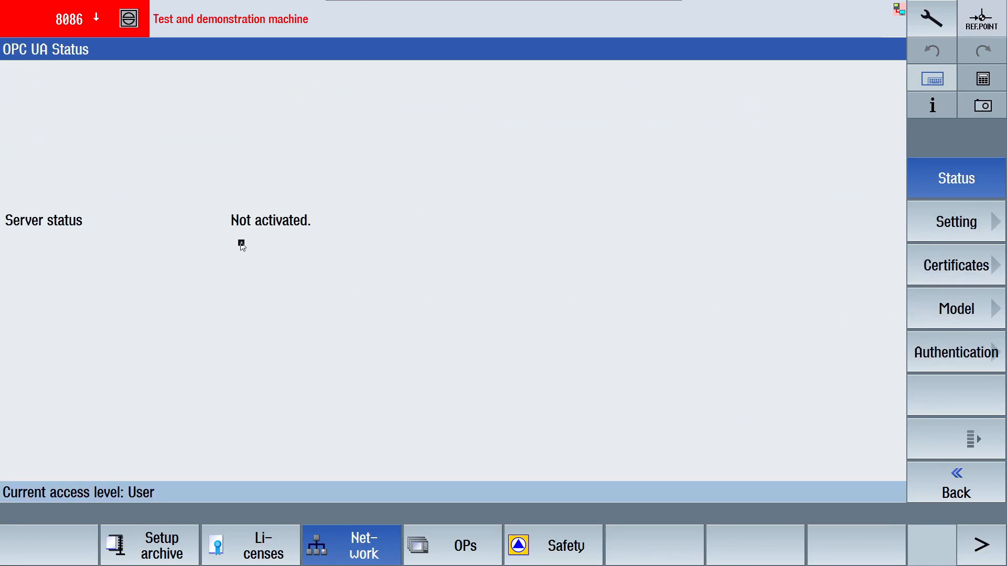
{"action": "left_click", "coordinate": [955, 230]}
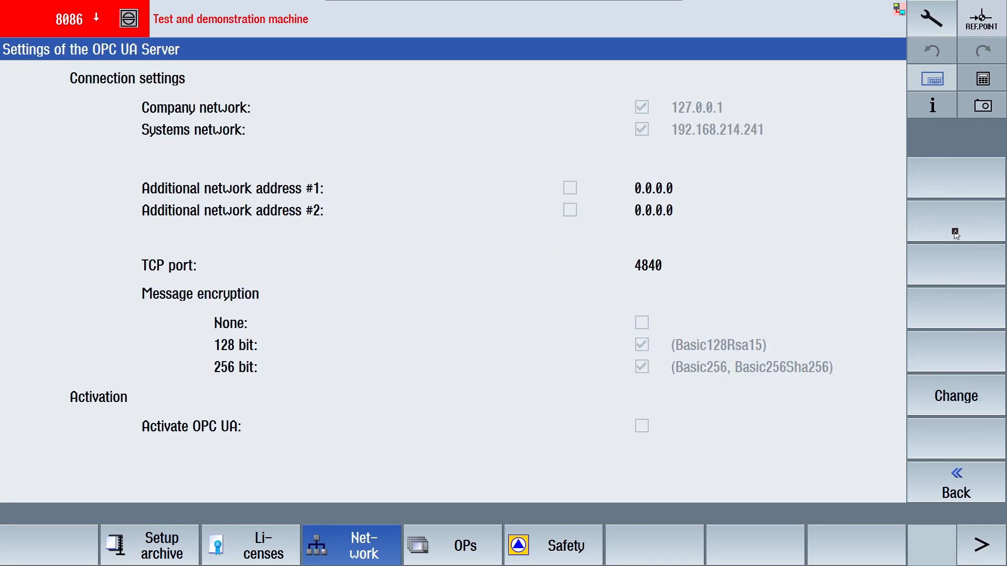
Step: On the Windows PC, deselect 128 bit (Basic128Rsa15) encryption for the OPC UA server, enable Activate OPC UA, and accept the changes
{"action": "left_click", "coordinate": [966, 409]}
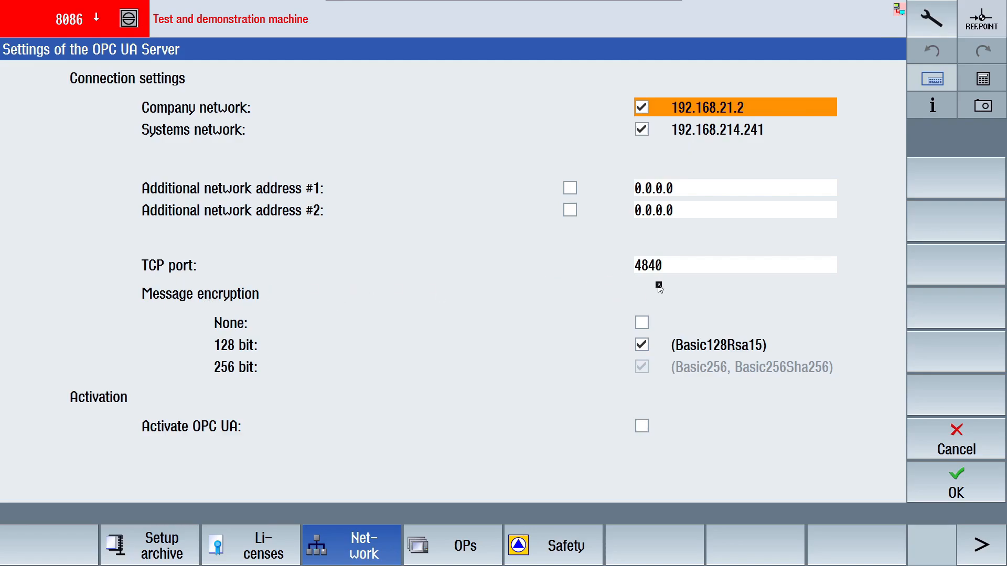
{"action": "left_click", "coordinate": [642, 346]}
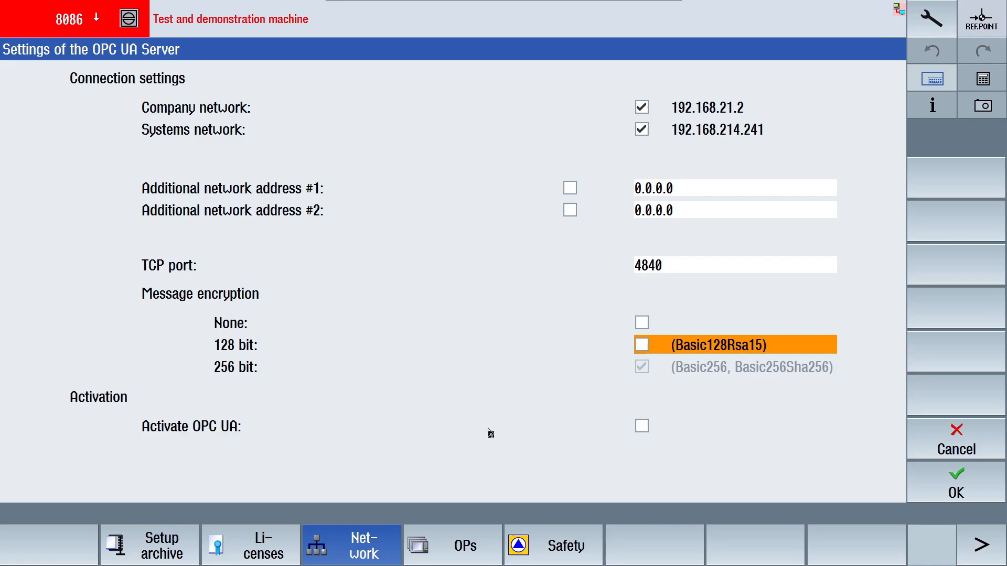
{"action": "left_click", "coordinate": [641, 429]}
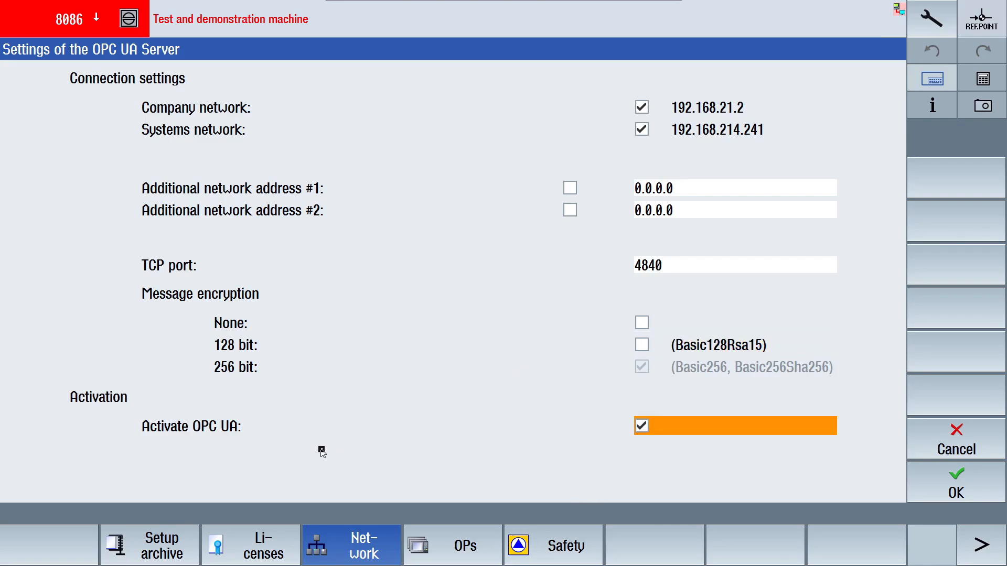
{"action": "left_click", "coordinate": [943, 487]}
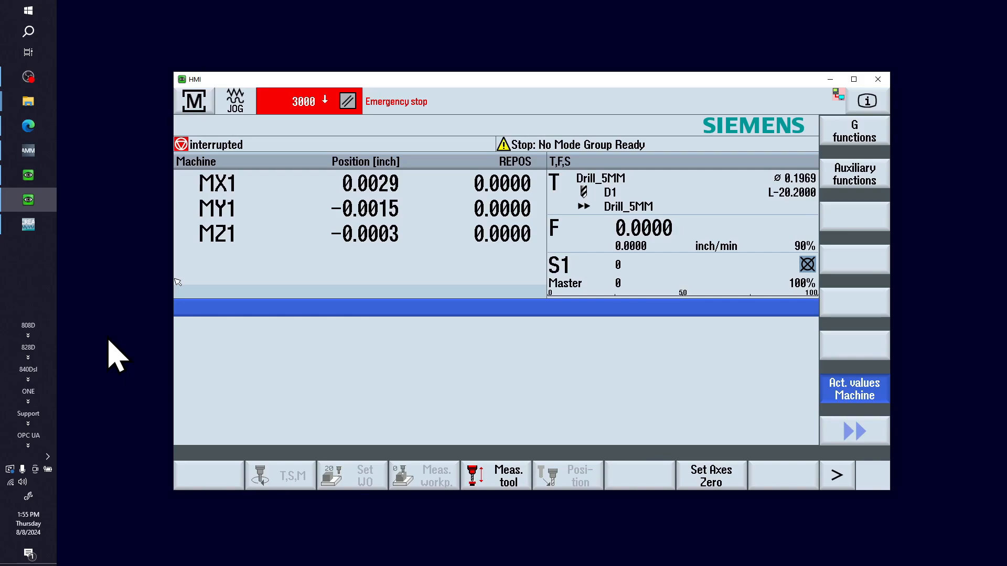
Step: Open the OPC UA status page from the HMI session's network setup and check the server IPs and server status
{"action": "left_click", "coordinate": [193, 100]}
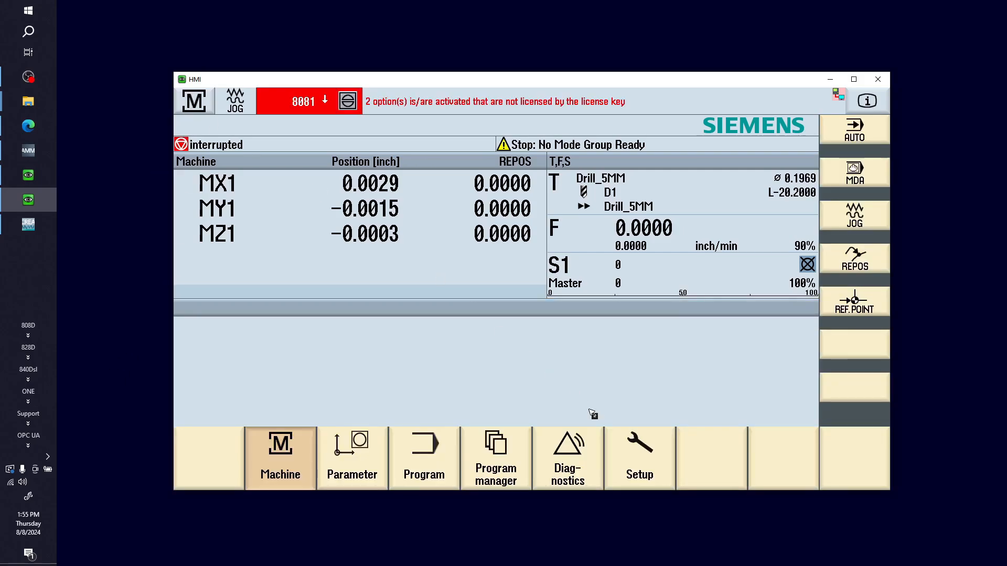
{"action": "left_click", "coordinate": [628, 442]}
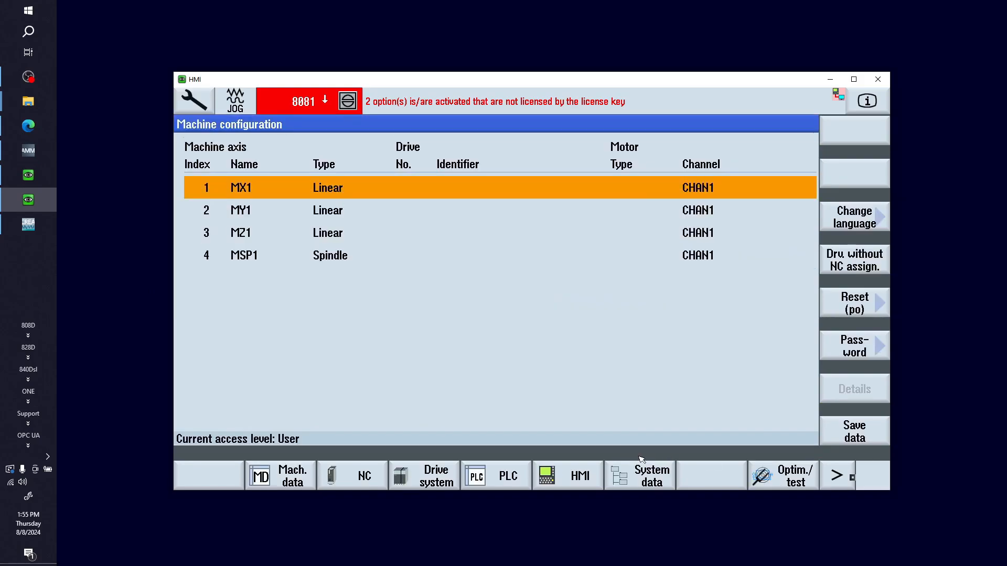
{"action": "left_click", "coordinate": [844, 478]}
{"action": "left_click", "coordinate": [439, 480]}
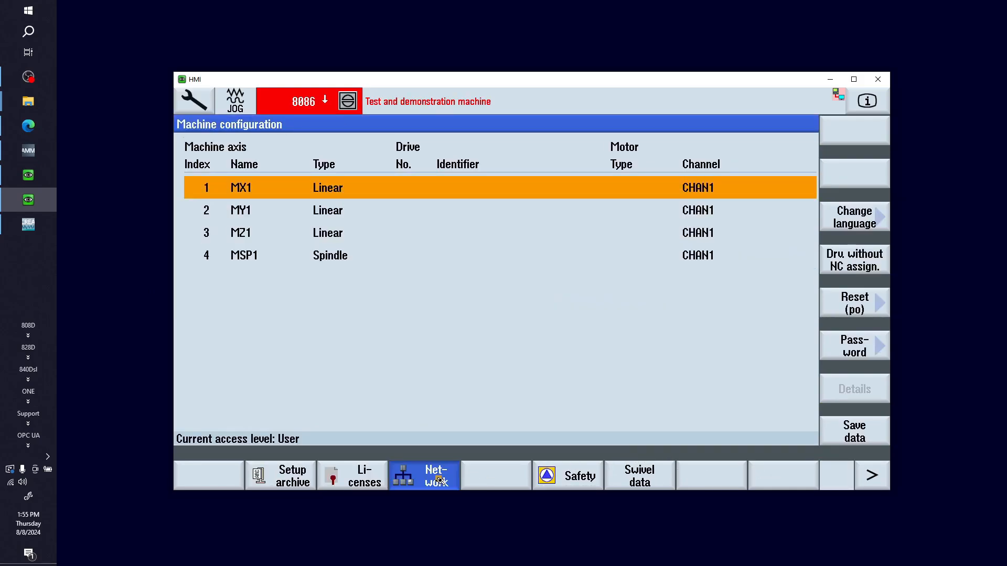
{"action": "left_click", "coordinate": [854, 259]}
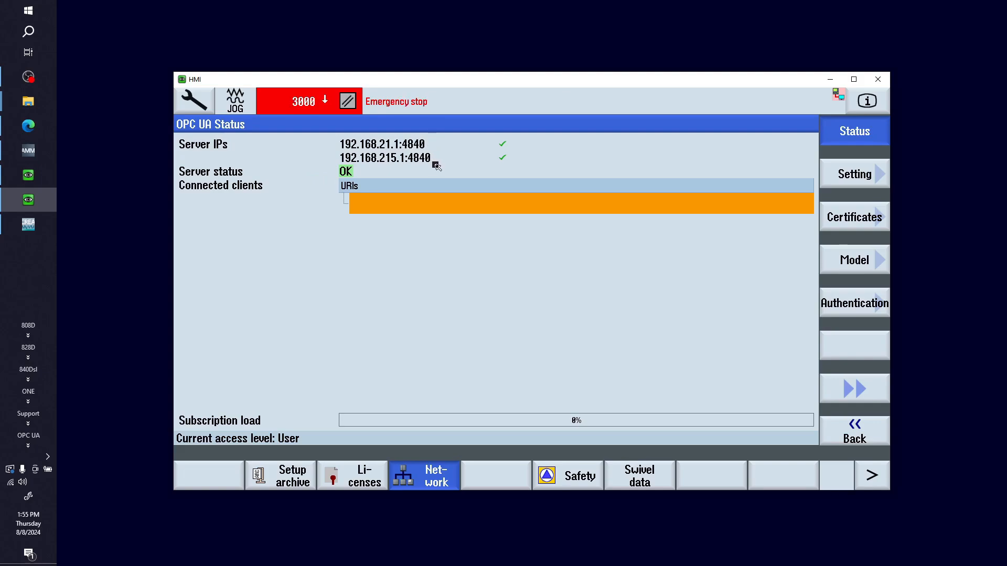
Step: Switch to the Windows PC's remote session, check its OPC UA server status in the network setup, and minimize the session
{"action": "left_click", "coordinate": [28, 200]}
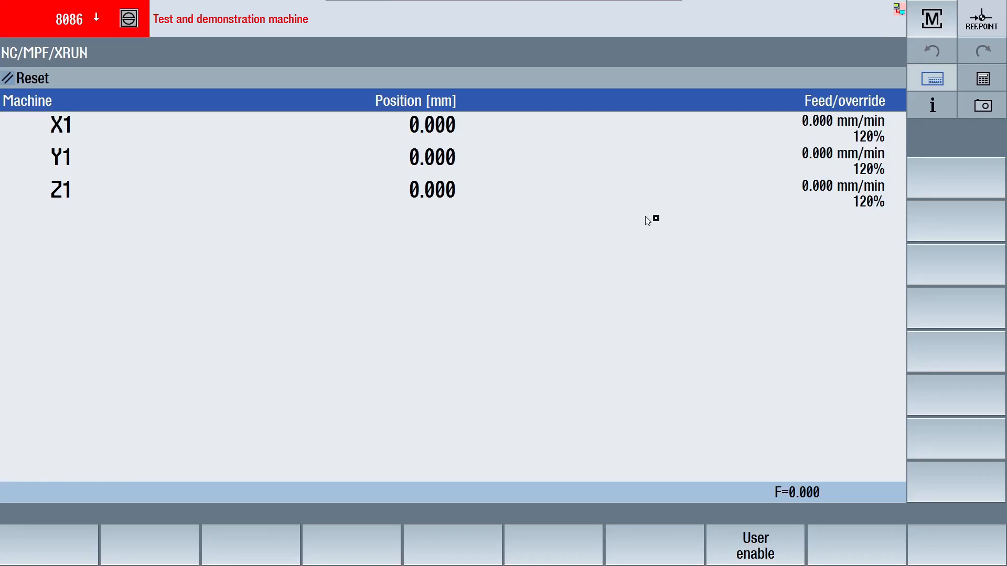
{"action": "left_click", "coordinate": [925, 29]}
{"action": "left_click", "coordinate": [675, 526]}
{"action": "left_click", "coordinate": [917, 549]}
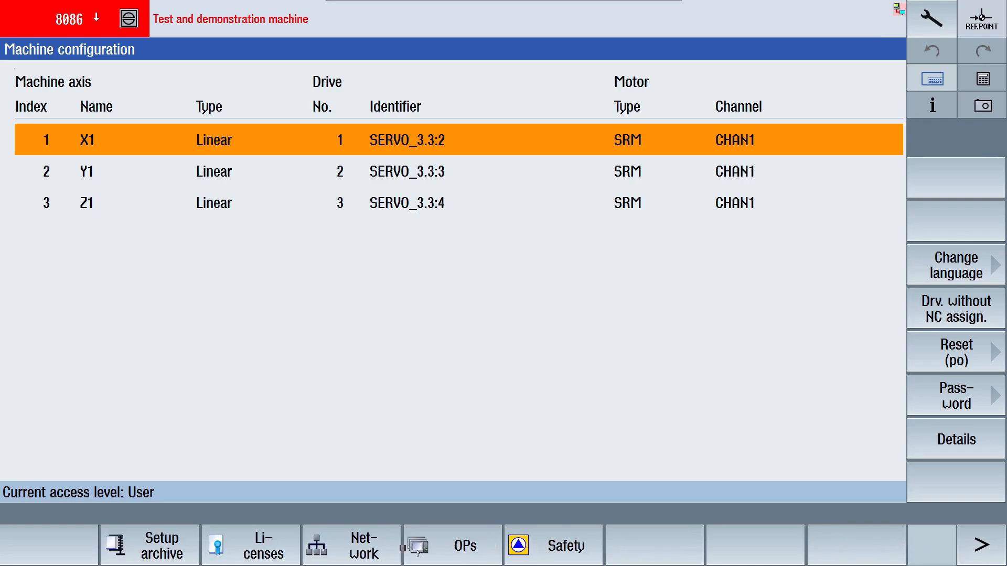
{"action": "left_click", "coordinate": [385, 552]}
{"action": "left_click", "coordinate": [929, 313]}
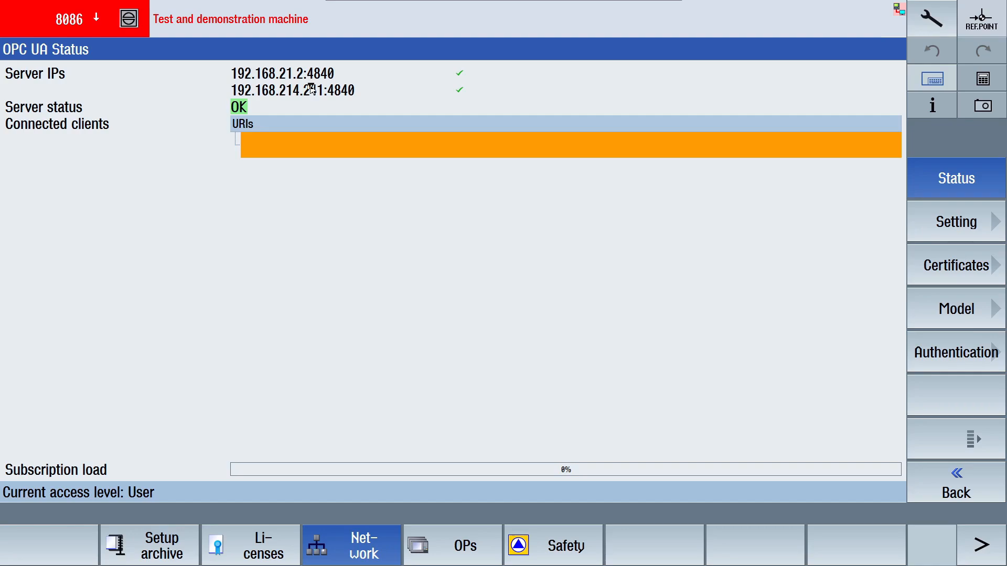
{"action": "mouse_move", "coordinate": [490, 16]}
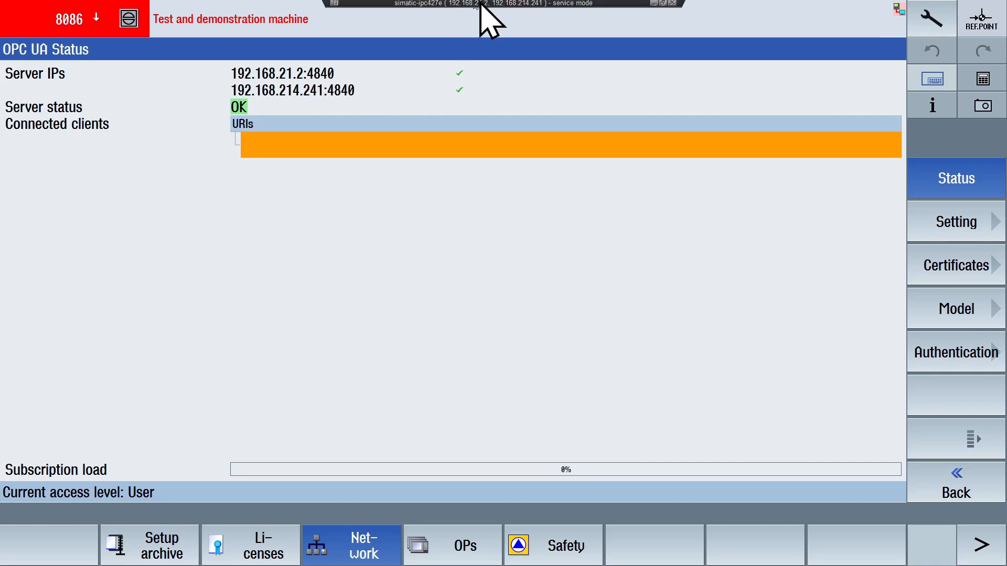
{"action": "left_click", "coordinate": [654, 5]}
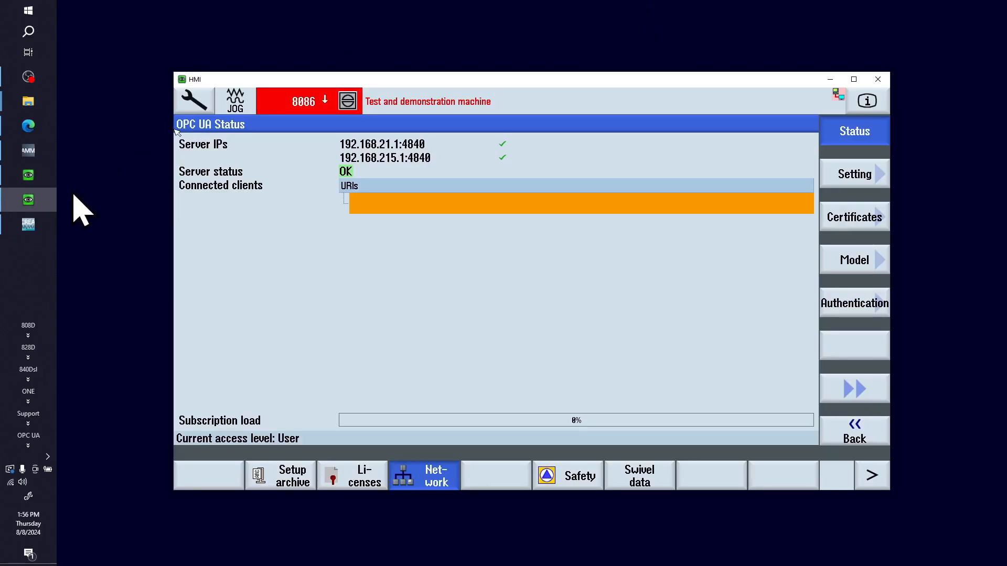
Step: Switch to Create MyVirtual Machine and open the OPC UA server settings from the network setup of SINUMERIK Operate
{"action": "left_click", "coordinate": [42, 226]}
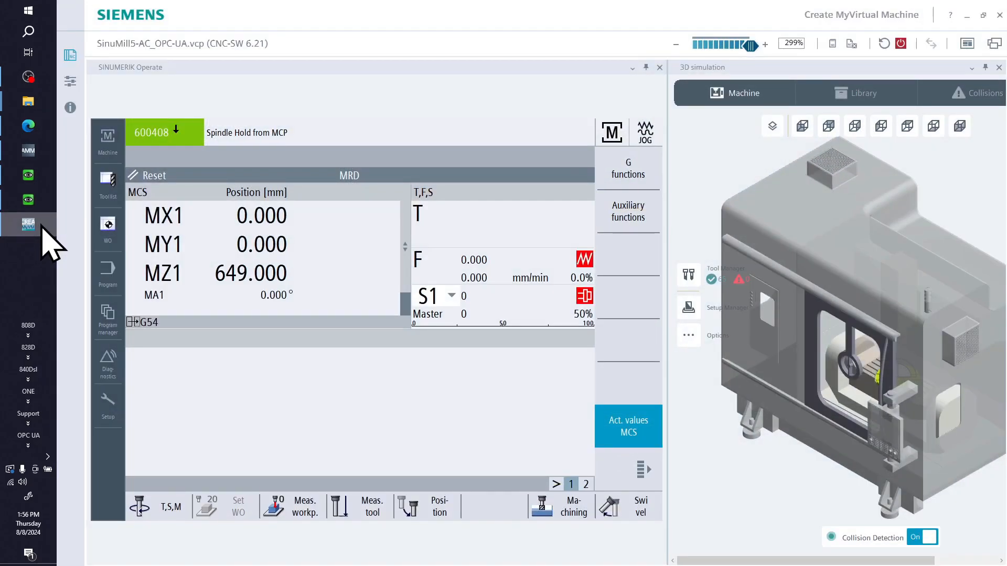
{"action": "left_click", "coordinate": [610, 135]}
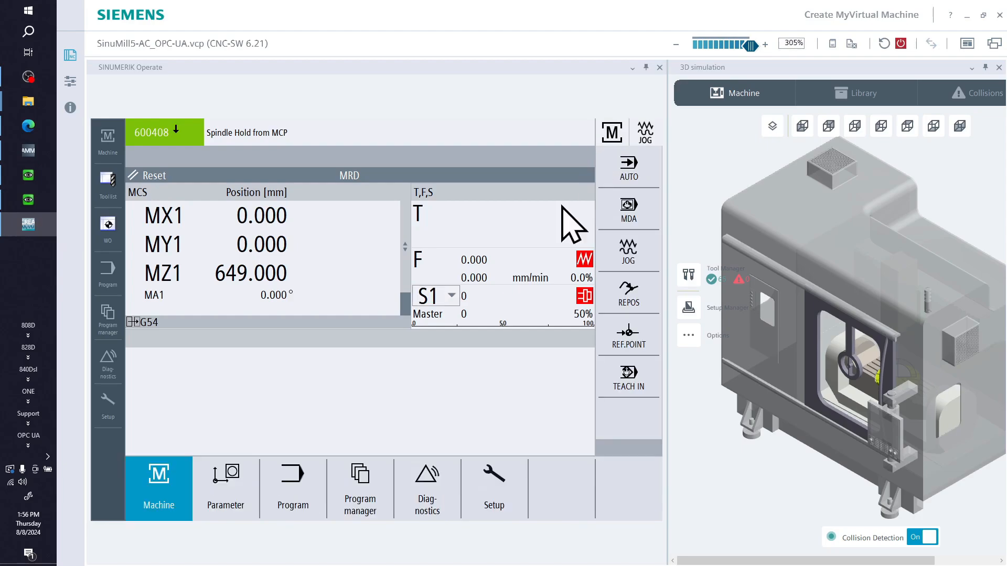
{"action": "left_click", "coordinate": [511, 491]}
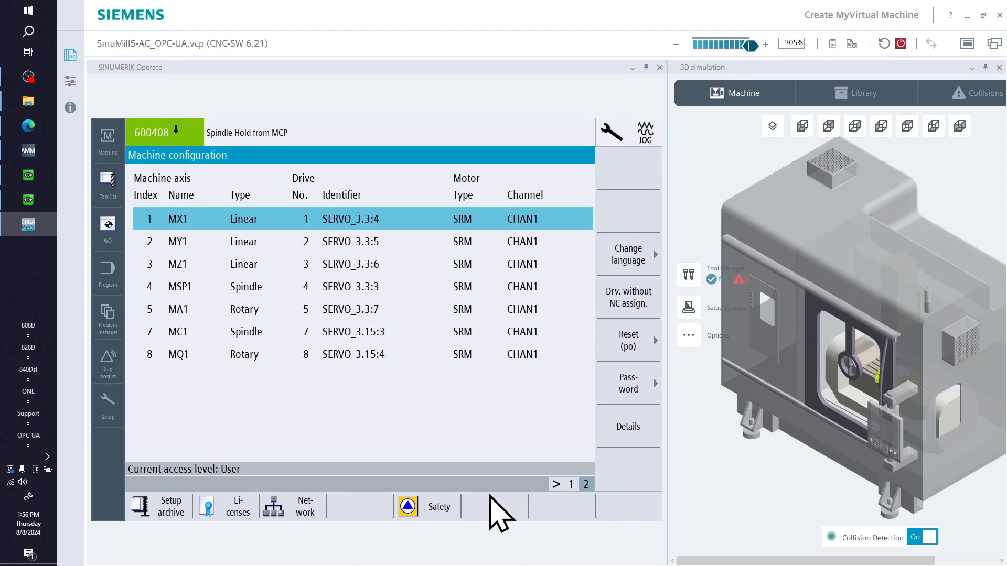
{"action": "left_click", "coordinate": [287, 513]}
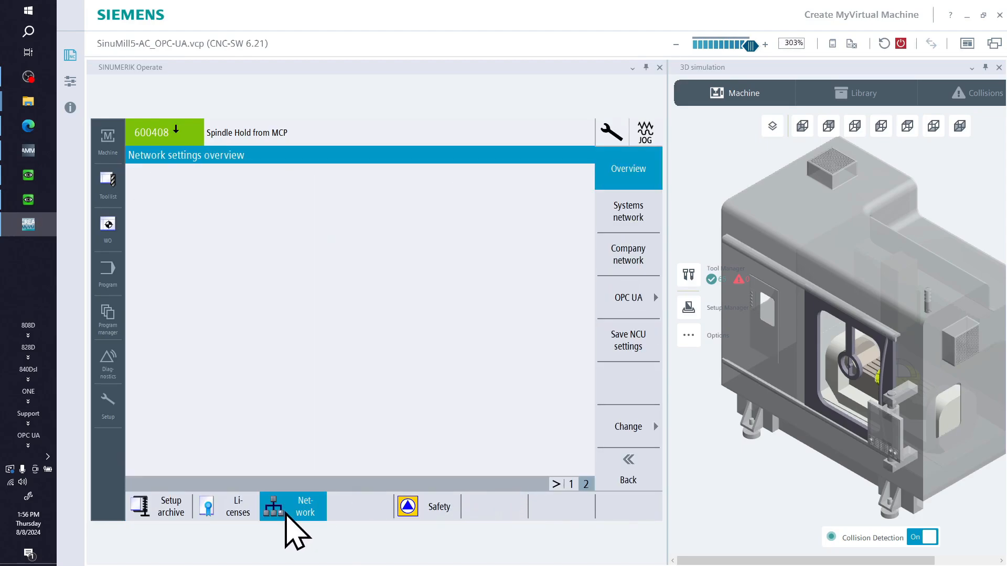
{"action": "left_click", "coordinate": [616, 297]}
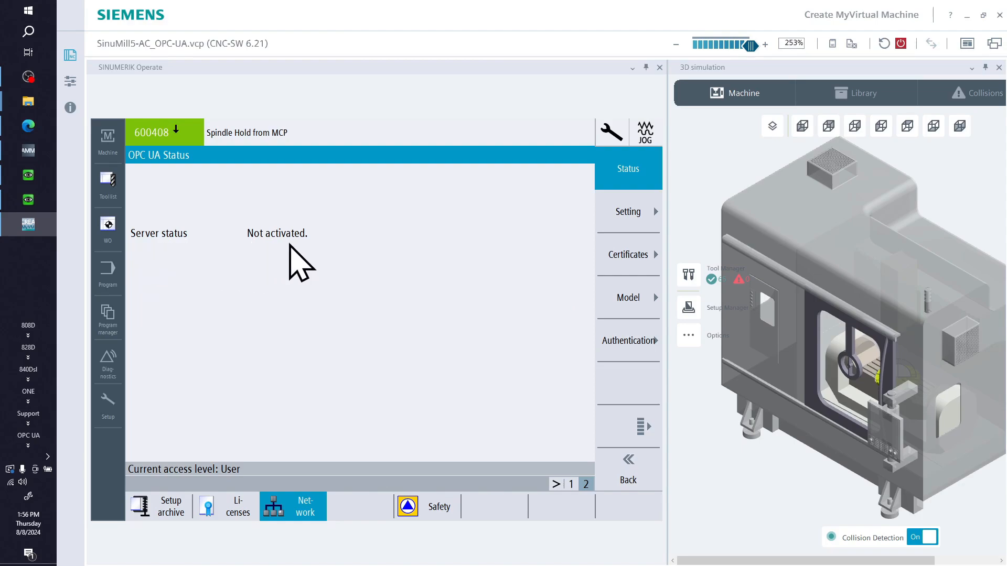
{"action": "left_click", "coordinate": [630, 210]}
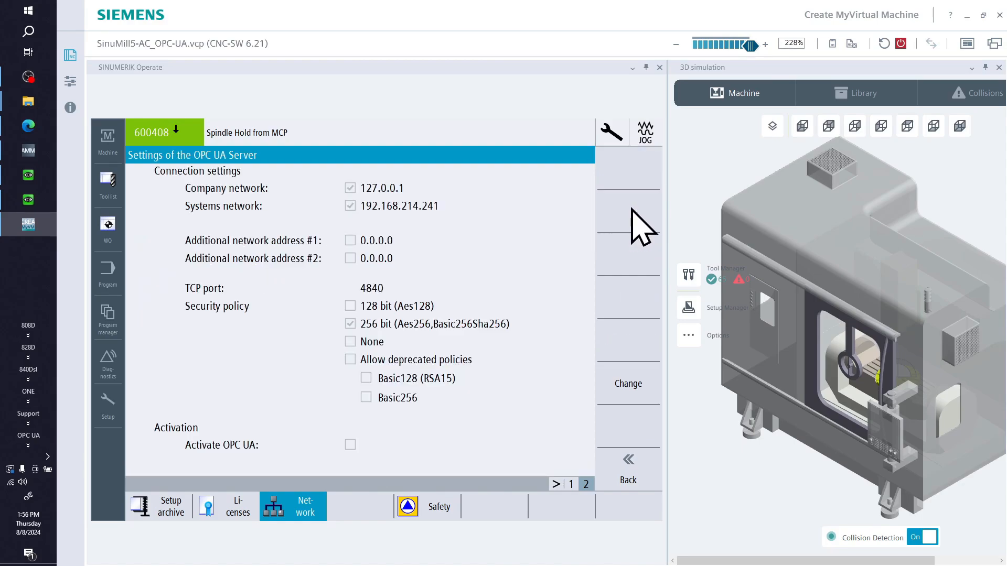
Step: Deselect the systems network for the OPC UA server, enable Activate OPC UA, accept the changes, and power the virtual machine off for a restart
{"action": "left_click", "coordinate": [650, 393]}
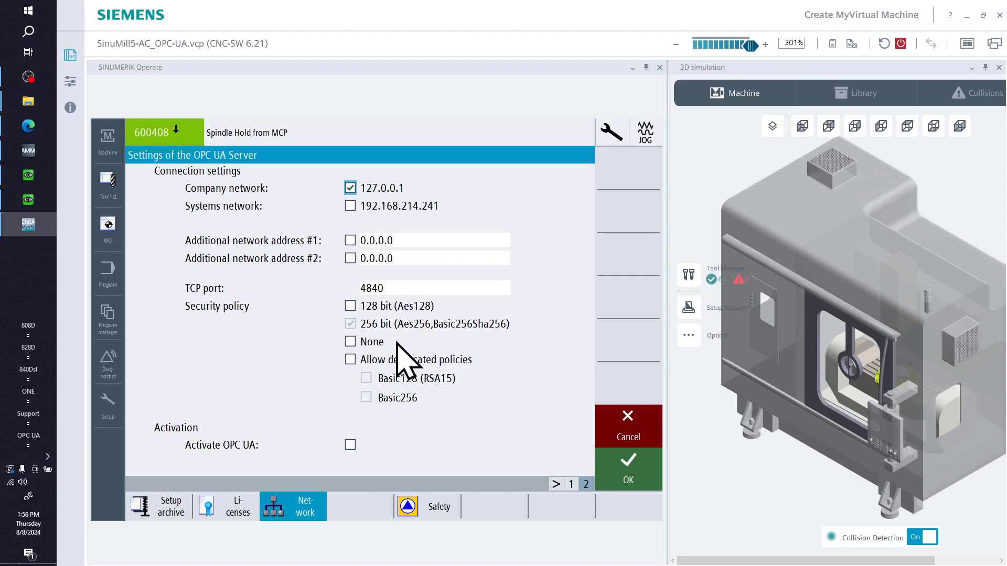
{"action": "left_click", "coordinate": [349, 446]}
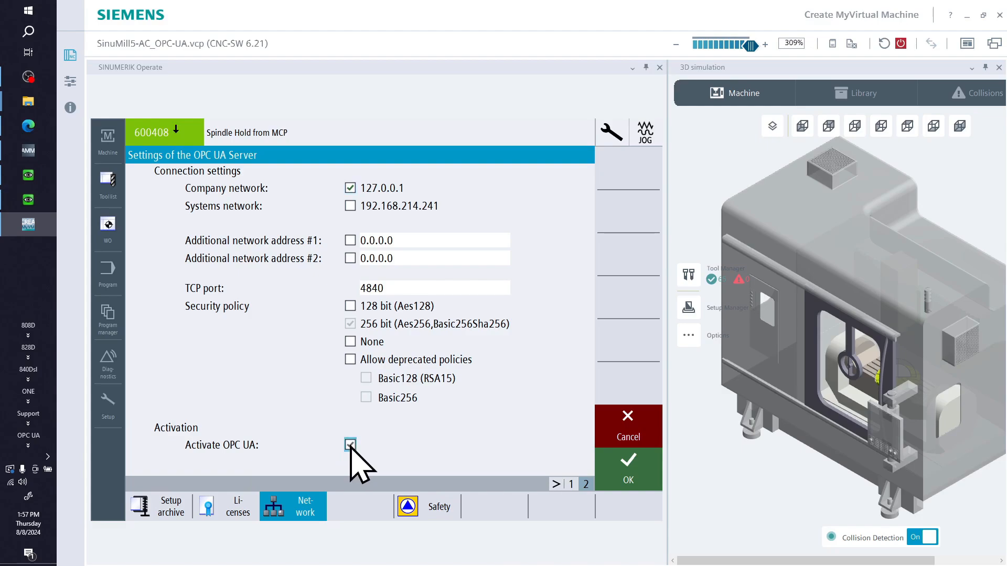
{"action": "left_click", "coordinate": [630, 482]}
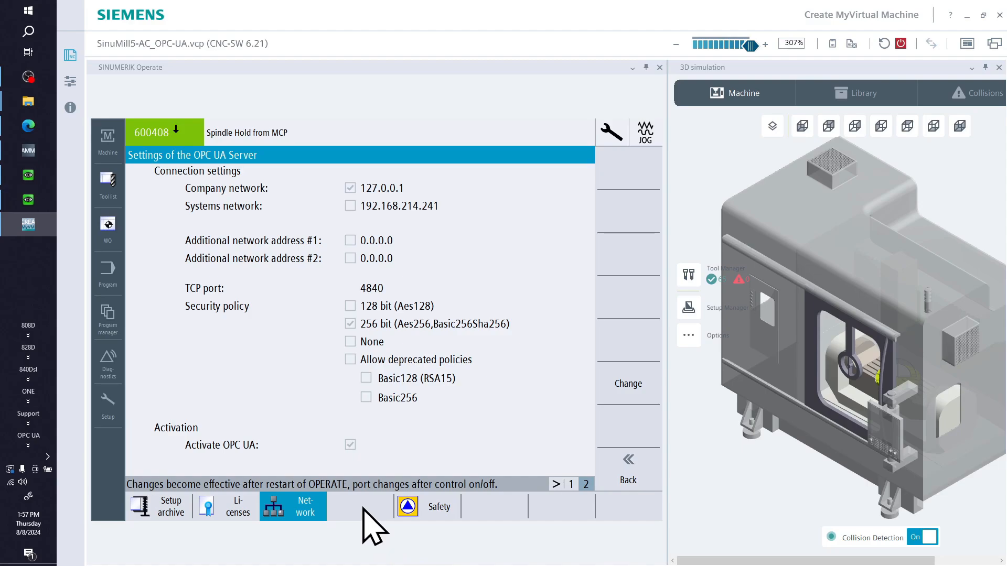
{"action": "left_click", "coordinate": [902, 43]}
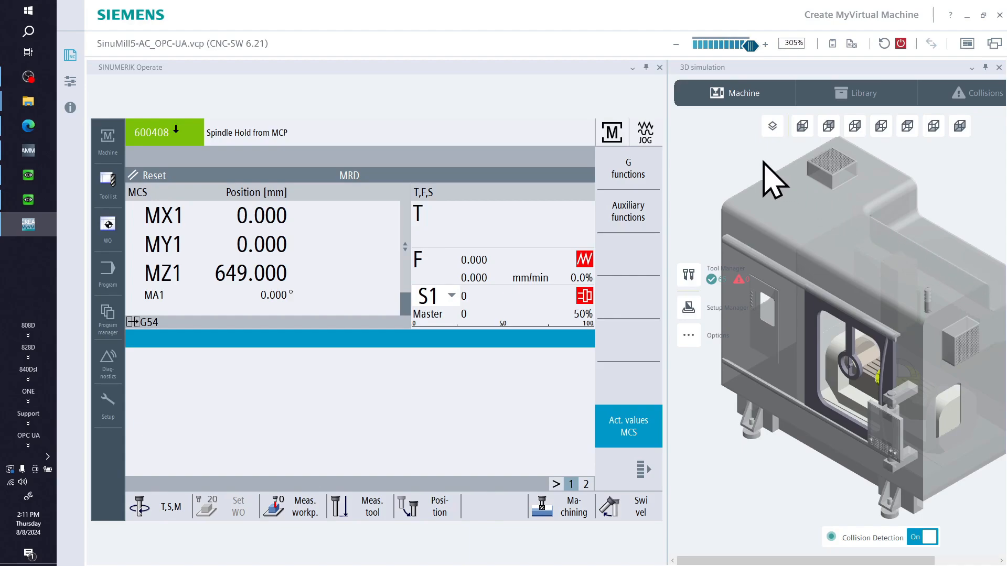
Step: Open the virtual machine's OPC UA status page from the network setup and check the server IPs and server status
{"action": "left_click", "coordinate": [610, 140]}
{"action": "left_click", "coordinate": [479, 511]}
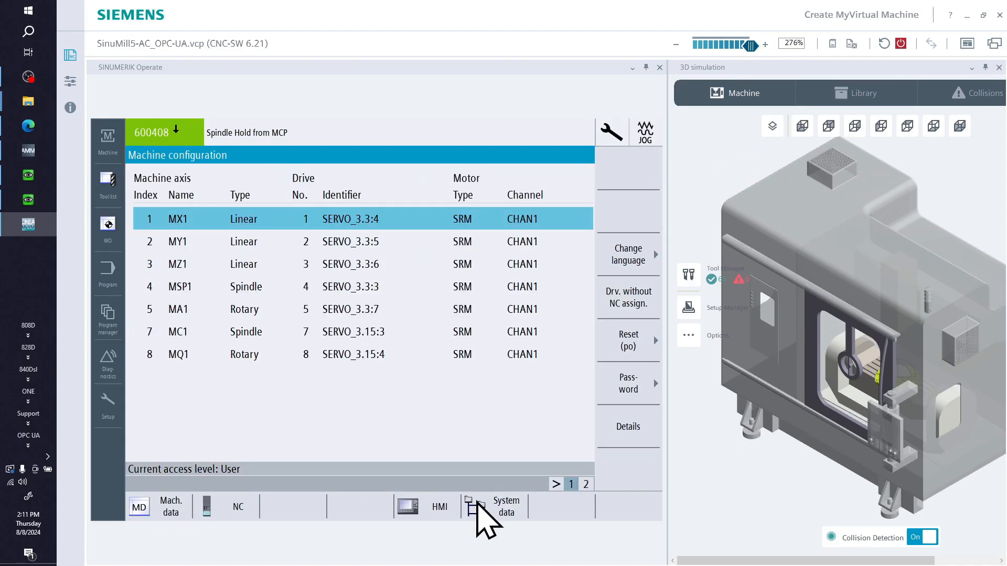
{"action": "left_click", "coordinate": [555, 484]}
{"action": "left_click", "coordinate": [305, 507]}
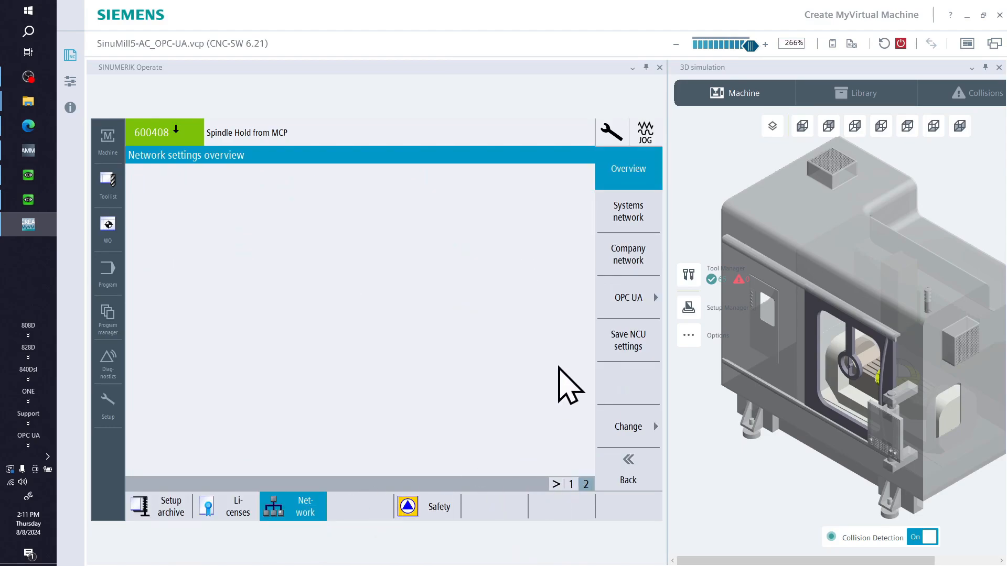
{"action": "left_click", "coordinate": [622, 303]}
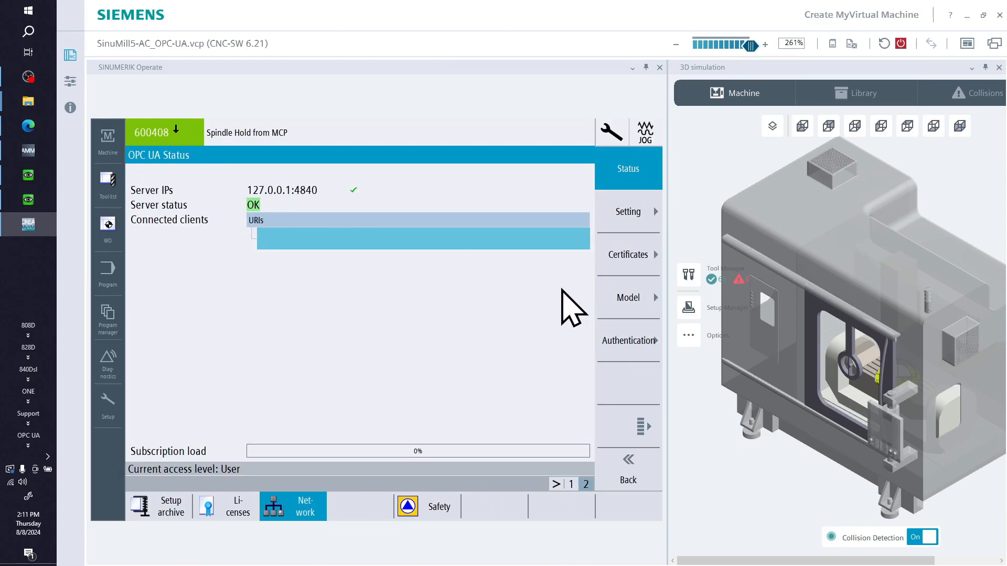
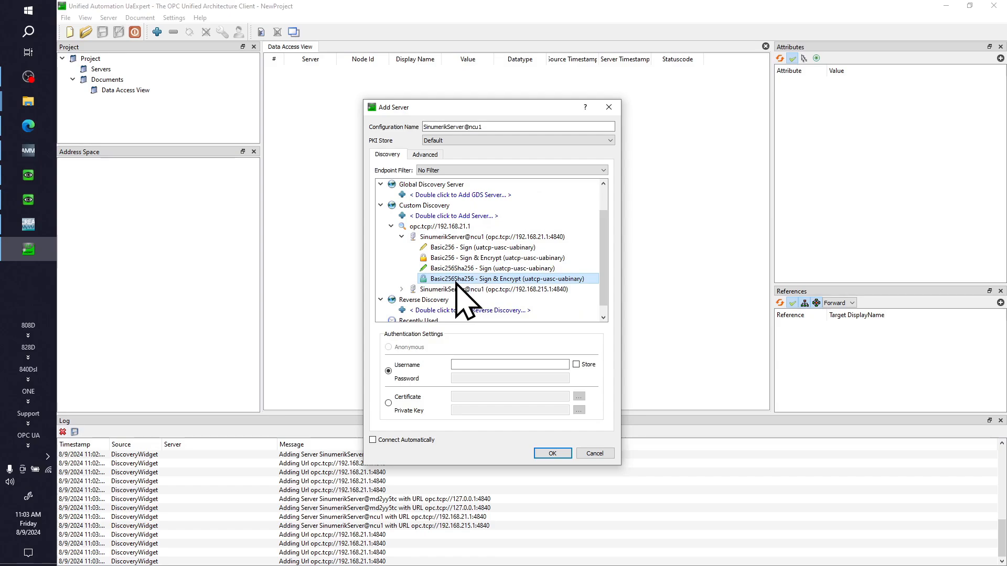
Step: Enter the username OpcUaClient and the account password for SinumerikServer@ncu1, store the login, and add the server to the project
{"action": "left_click", "coordinate": [490, 367]}
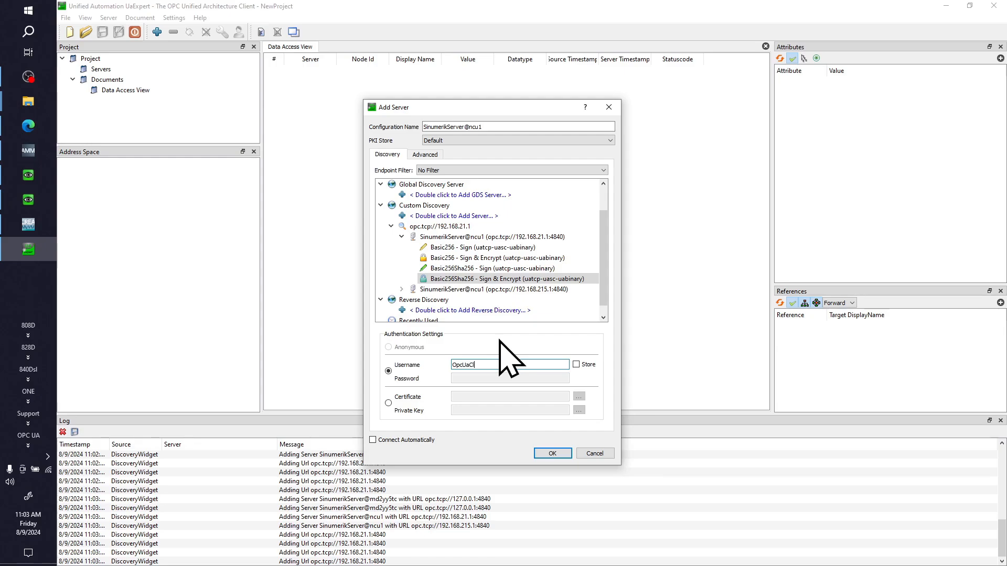
{"action": "left_click", "coordinate": [576, 364]}
{"action": "left_click", "coordinate": [524, 379]}
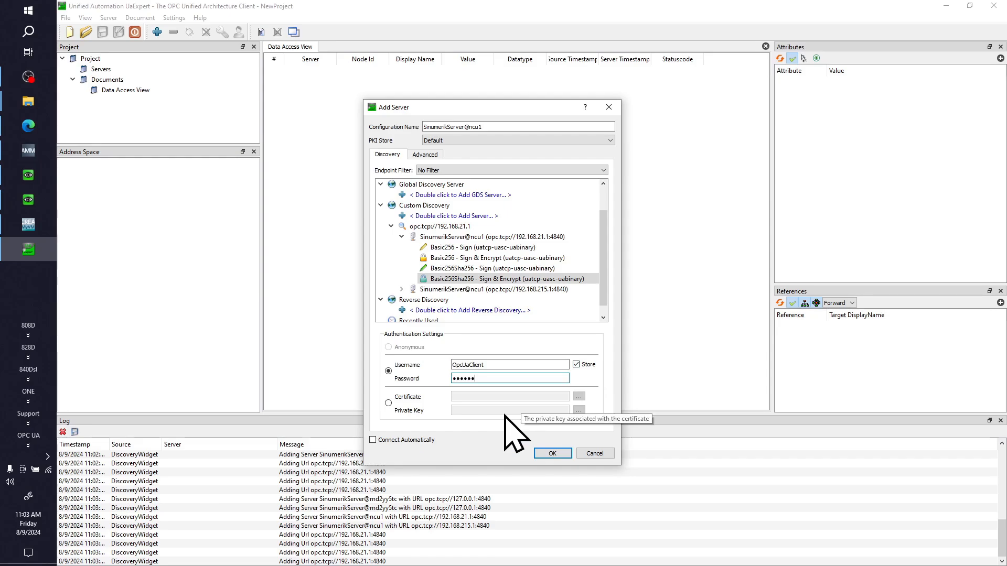
{"action": "left_click", "coordinate": [562, 452]}
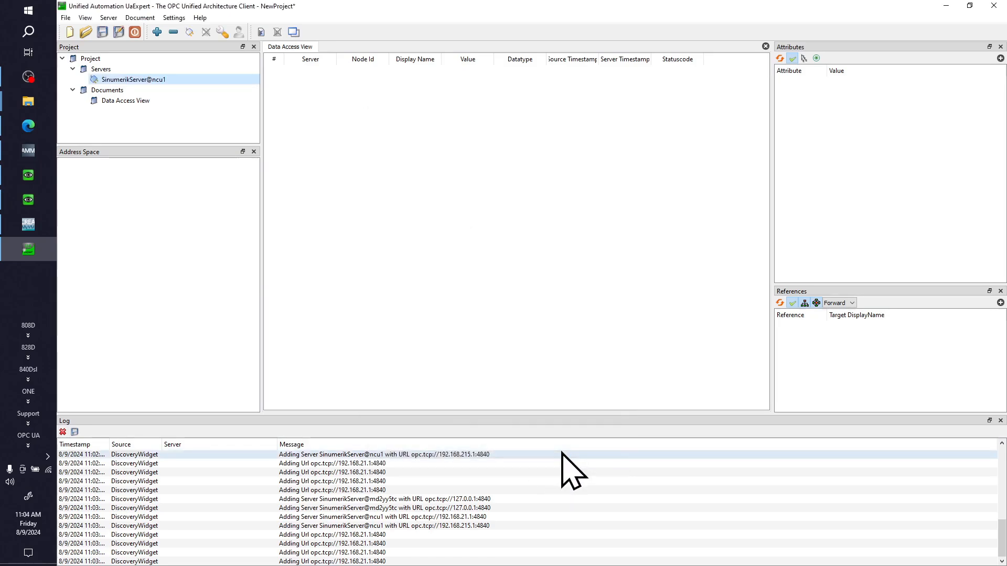
Step: Connect to SinumerikServer@ncu1, trust its server certificate, and continue the connection
{"action": "right_click", "coordinate": [180, 79]}
{"action": "left_click", "coordinate": [202, 85]}
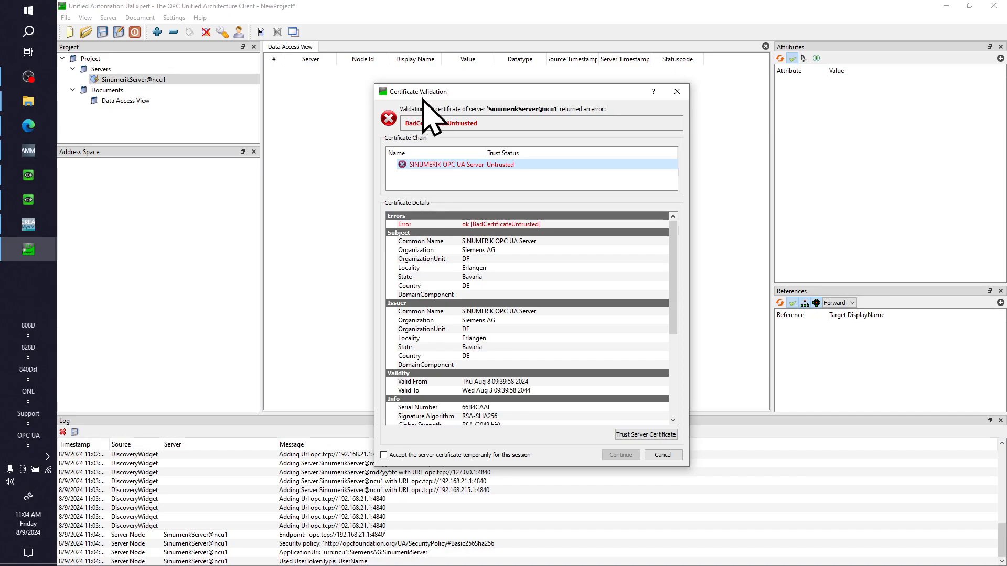
{"action": "left_click", "coordinate": [649, 435]}
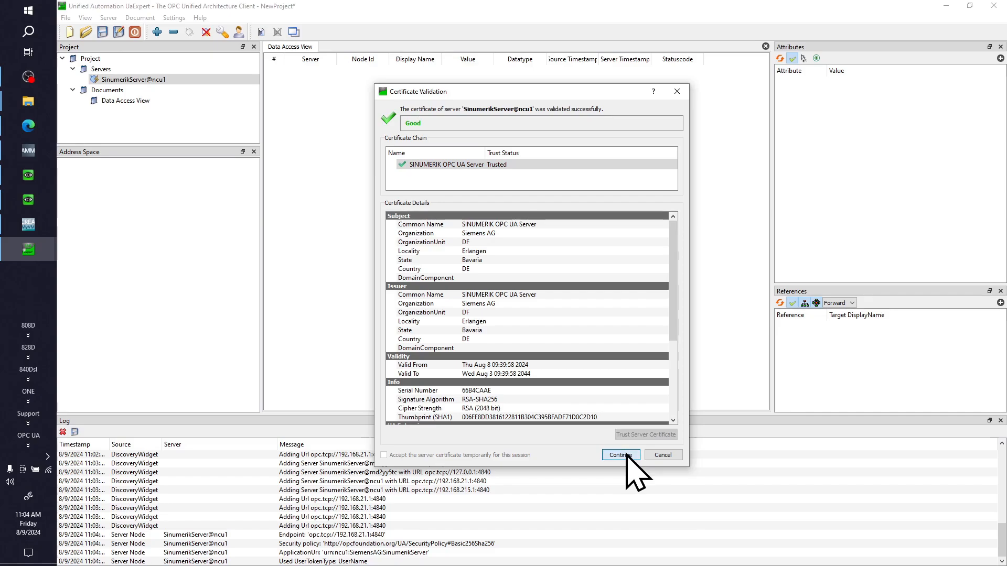
{"action": "left_click", "coordinate": [620, 456]}
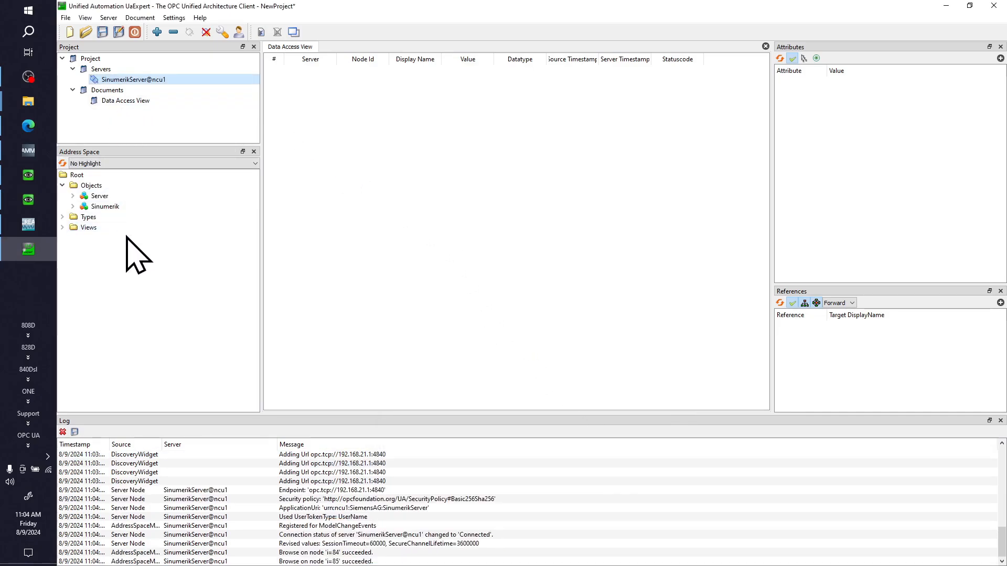
Step: Start adding another server and enter opc.tcp://192.168.21.2 as a custom discovery URL
{"action": "left_click", "coordinate": [157, 32]}
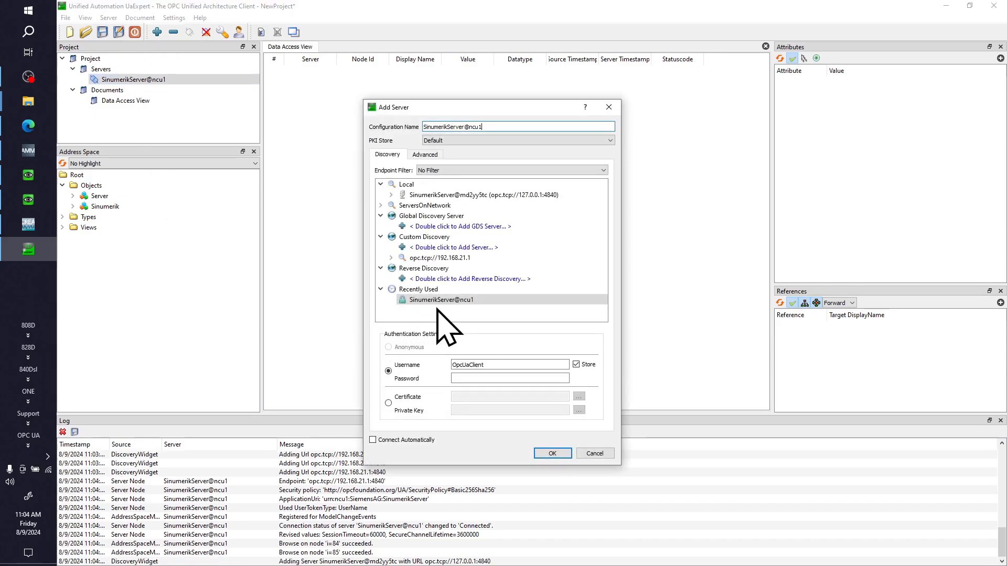
{"action": "double_click", "coordinate": [424, 249]}
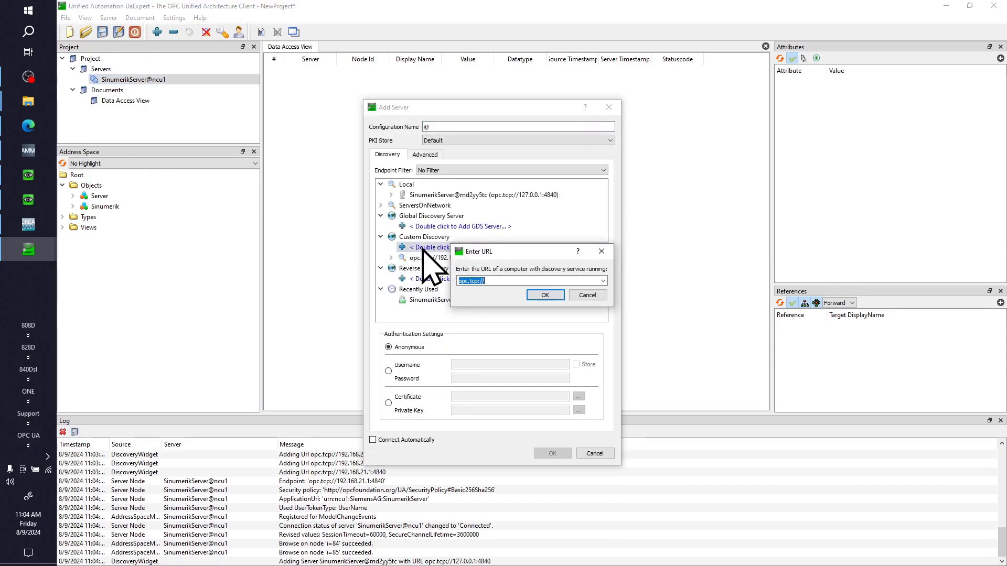
{"action": "left_click", "coordinate": [493, 281]}
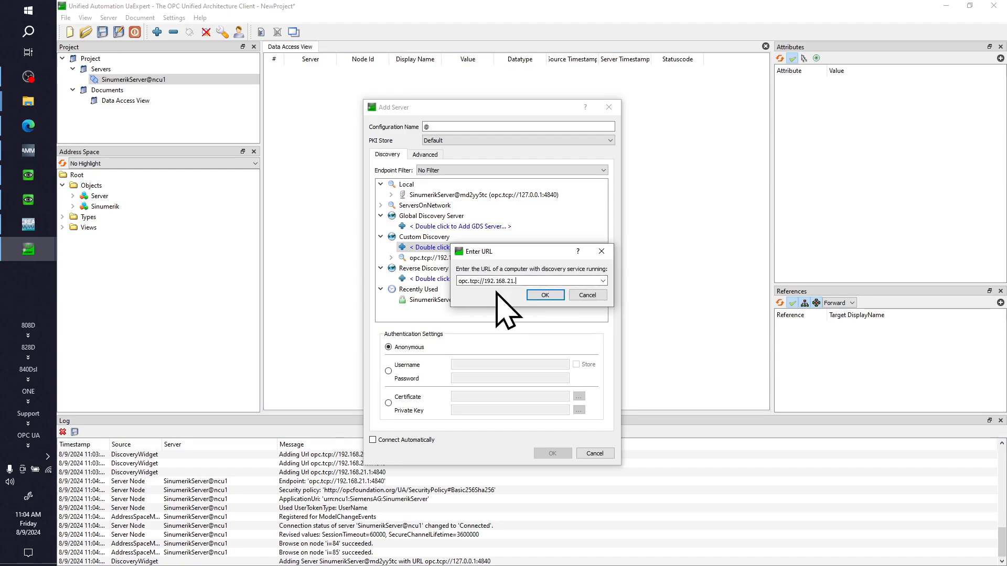
{"action": "left_click", "coordinate": [547, 295]}
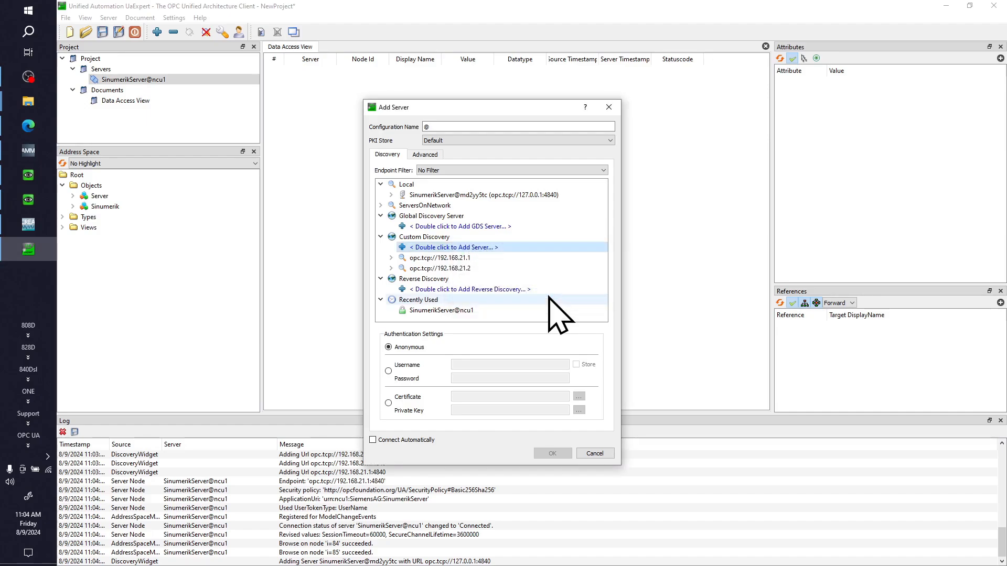
Step: Select the Basic256Sha256 - Sign & Encrypt endpoint of the SIMATIC-IPC427E server at opc.tcp://192.168.21.2:4840
{"action": "left_click", "coordinate": [430, 268]}
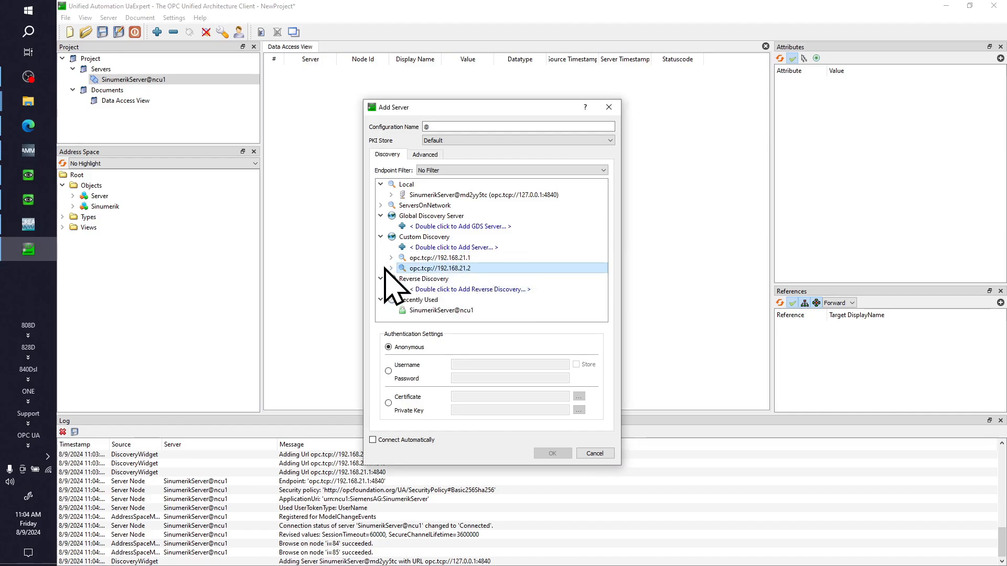
{"action": "left_click", "coordinate": [391, 268]}
{"action": "left_click", "coordinate": [488, 279]}
{"action": "scroll", "coordinate": [493, 278], "scroll_direction": "down", "scroll_amount": 1}
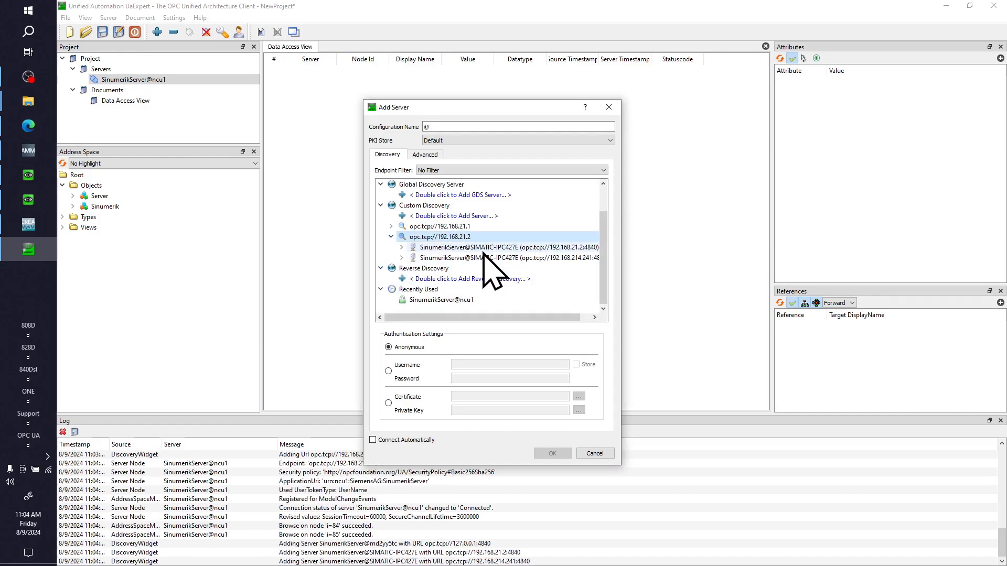
{"action": "left_click", "coordinate": [402, 248]}
{"action": "scroll", "coordinate": [488, 225], "scroll_direction": "down", "scroll_amount": 1}
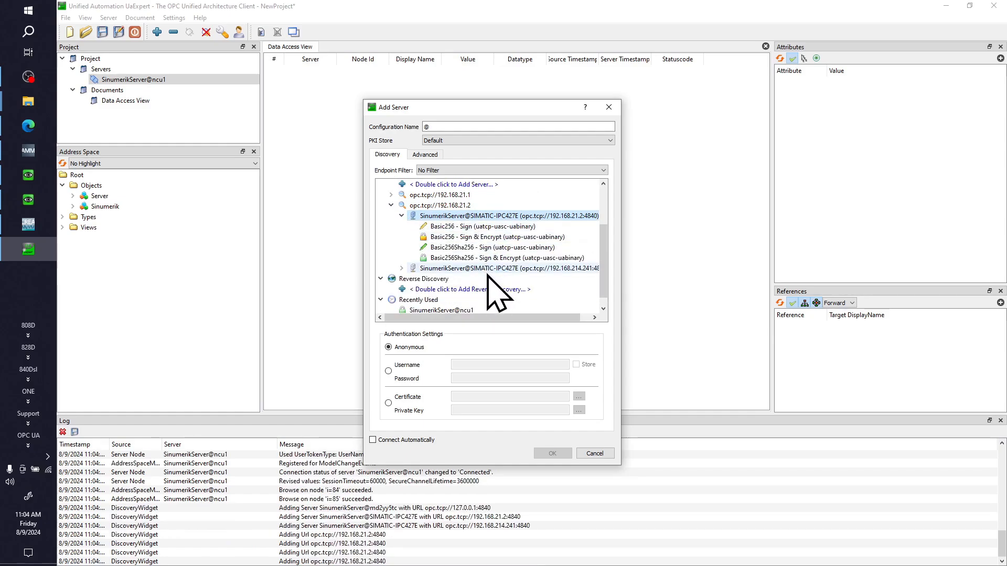
{"action": "left_click", "coordinate": [458, 258]}
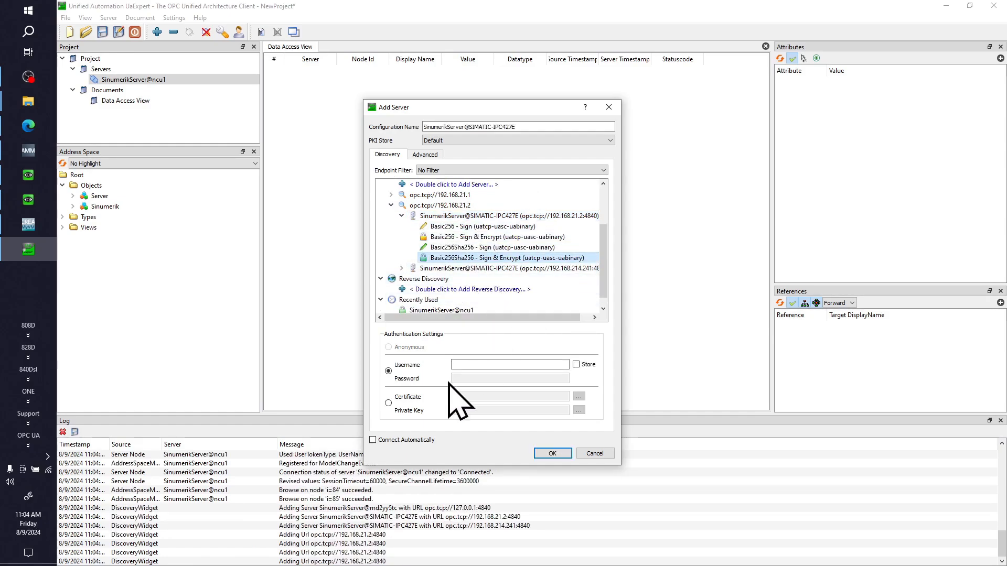
Step: Enter the username OpcUaClient and the account password for SinumerikServer@SIMATIC-IPC427E, store the login, and add the server
{"action": "left_click", "coordinate": [477, 364]}
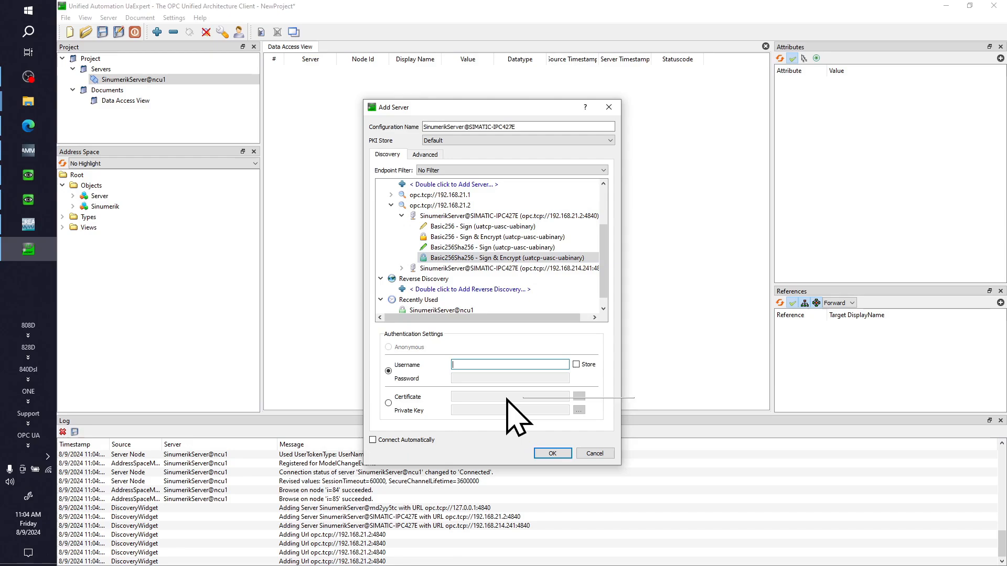
{"action": "type", "text": "OpcUaClient"}
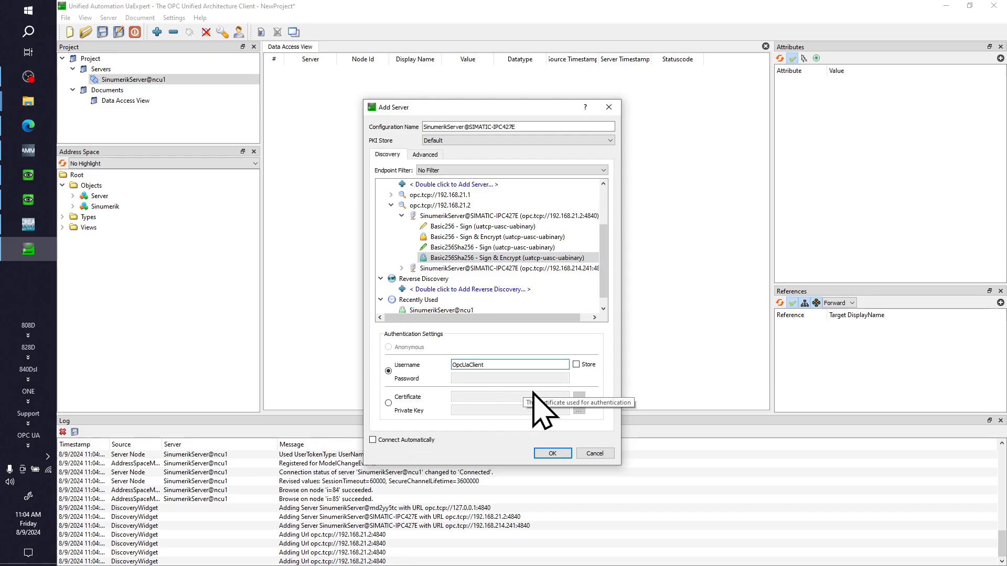
{"action": "left_click", "coordinate": [577, 364]}
{"action": "left_click", "coordinate": [540, 378]}
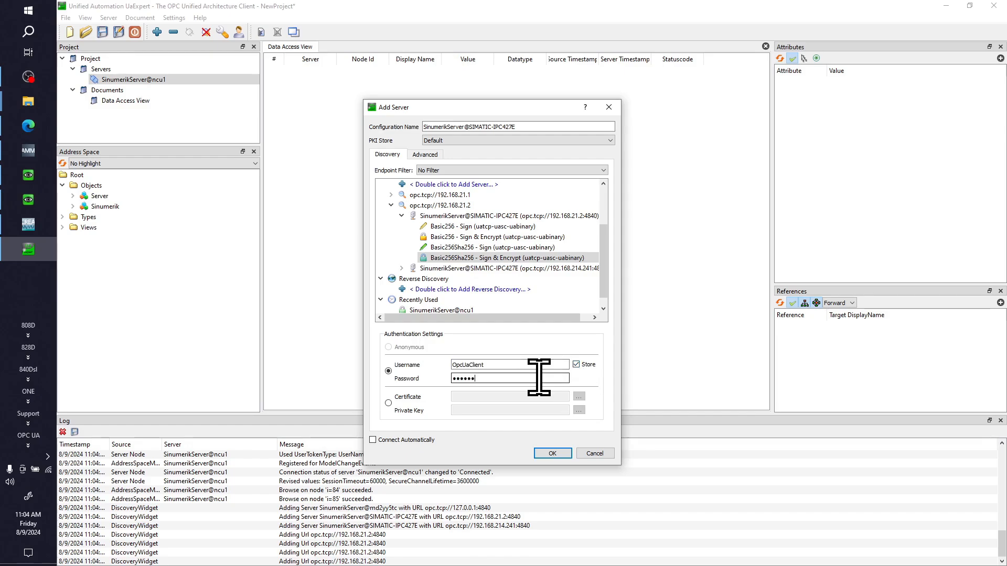
{"action": "left_click", "coordinate": [551, 454]}
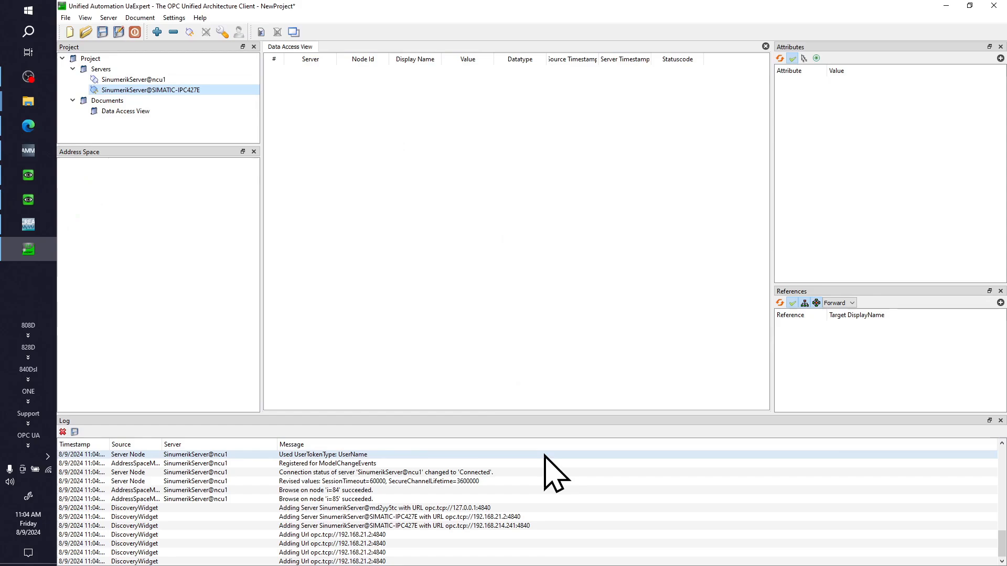
Step: Connect to SinumerikServer@SIMATIC-IPC427E, trust its server certificate, and continue the connection
{"action": "right_click", "coordinate": [179, 88]}
{"action": "left_click", "coordinate": [198, 92]}
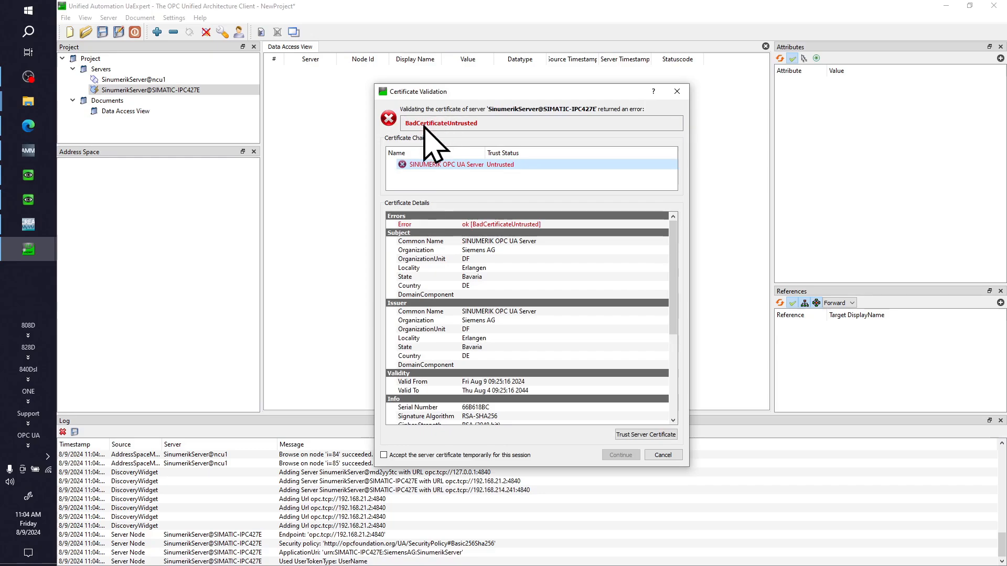
{"action": "left_click", "coordinate": [632, 436]}
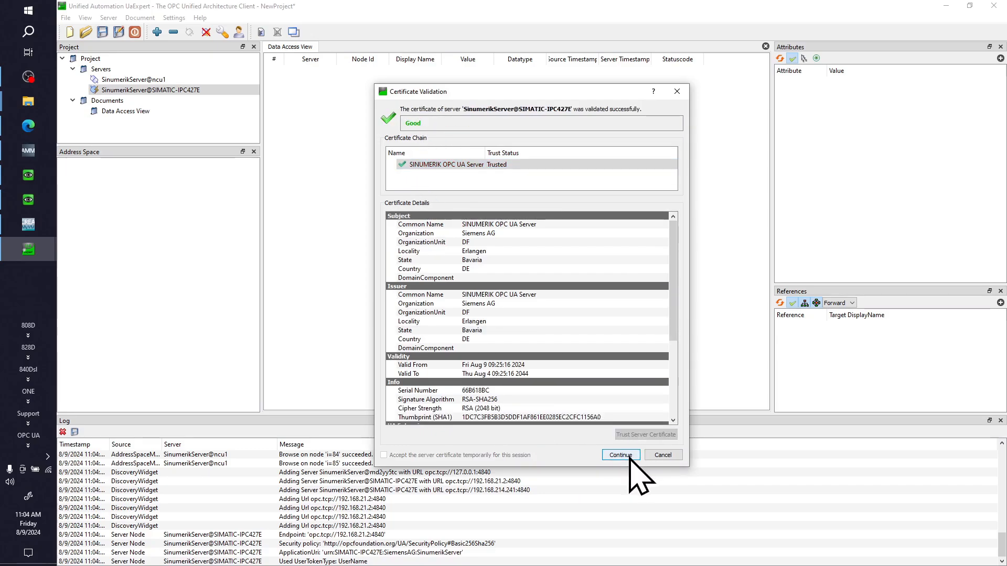
{"action": "left_click", "coordinate": [621, 455]}
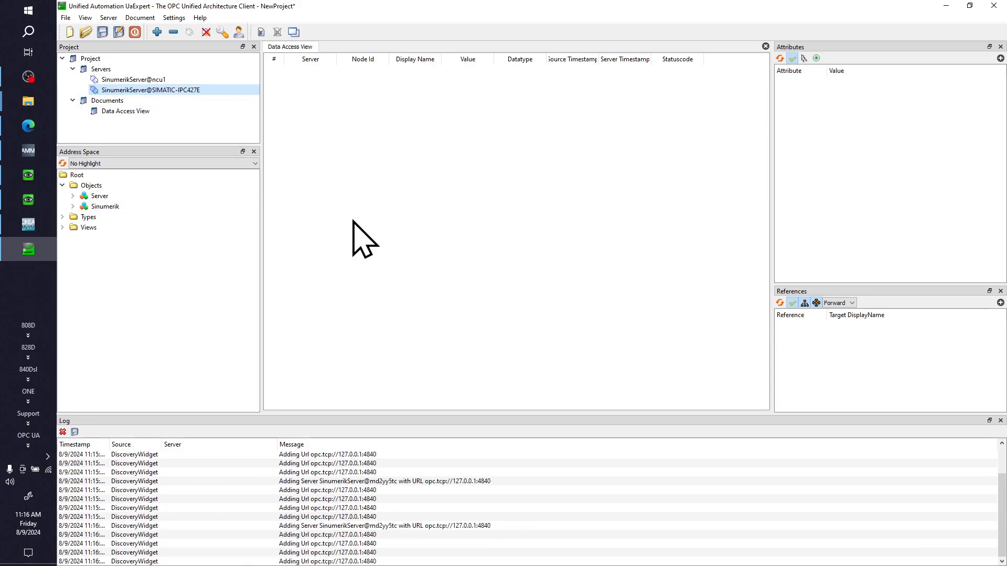
Step: Start adding a third server and enter opc.tcp://127.0.0.1 as a custom discovery URL
{"action": "left_click", "coordinate": [157, 32]}
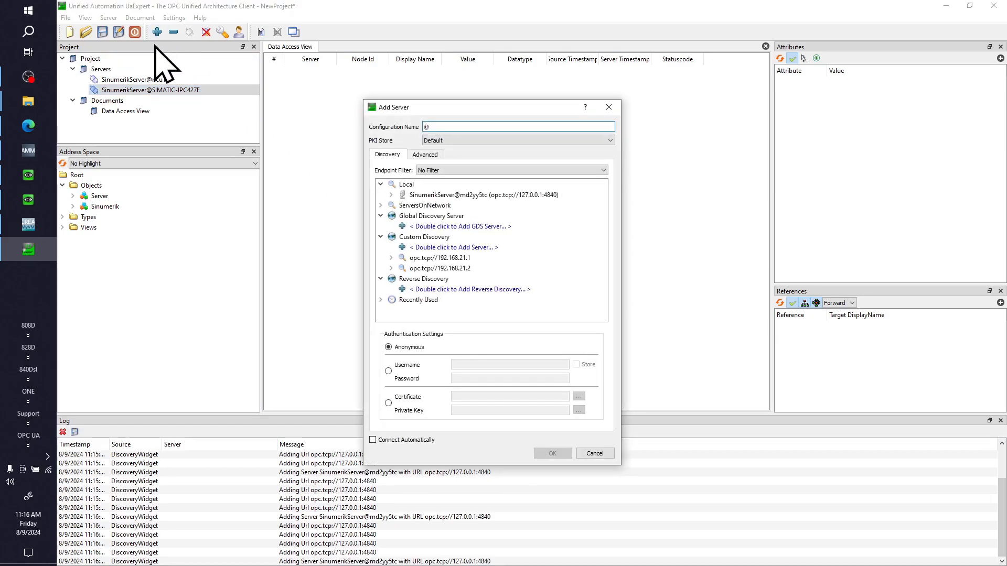
{"action": "left_click", "coordinate": [423, 196]}
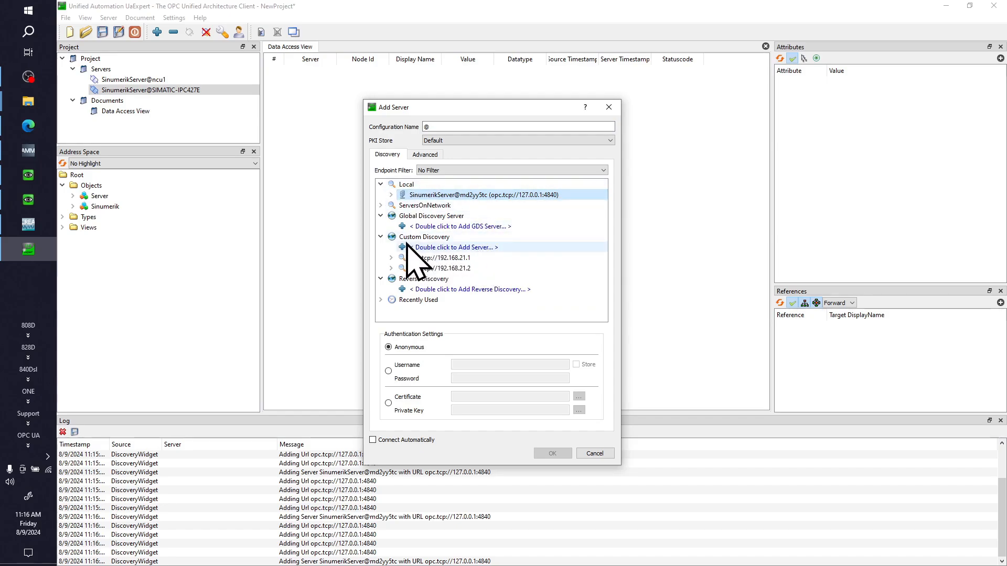
{"action": "double_click", "coordinate": [446, 247]}
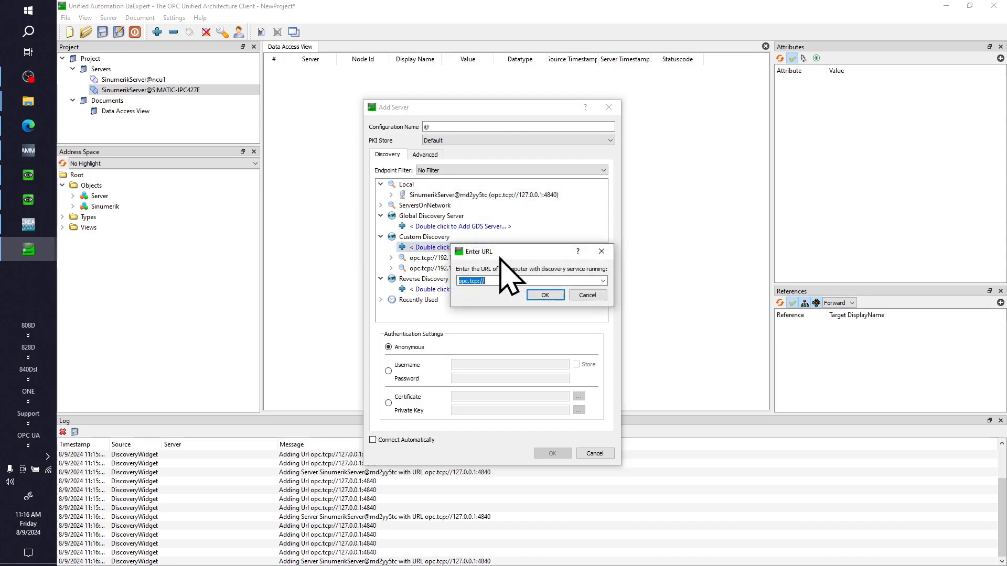
{"action": "left_click", "coordinate": [543, 296]}
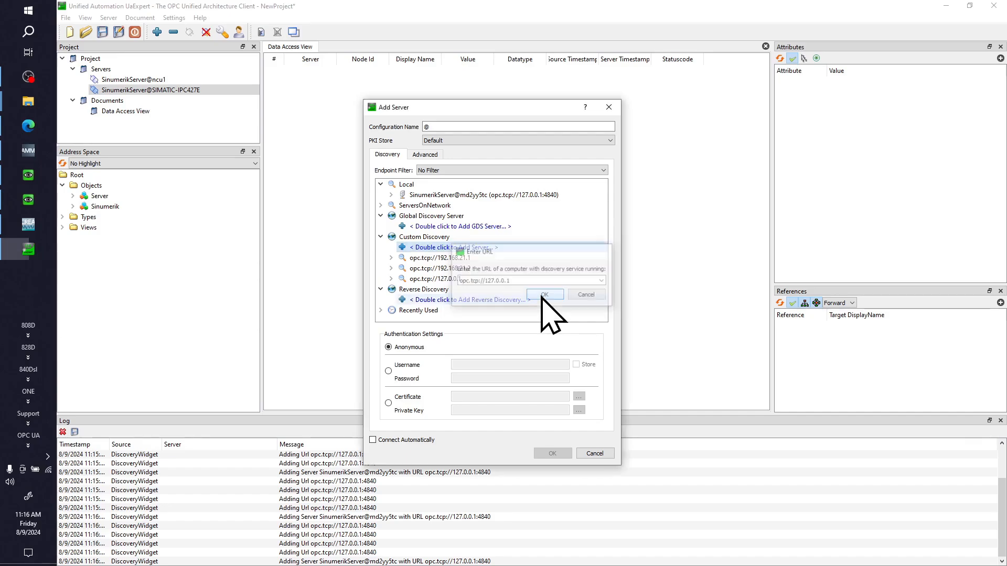
Step: Select the Aes256_Sha256_RsaPss - Sign & Encrypt endpoint of SinumerikServer@md2yy5tc under the custom discovery entry opc.tcp://127.0.0.1
{"action": "left_click", "coordinate": [446, 279]}
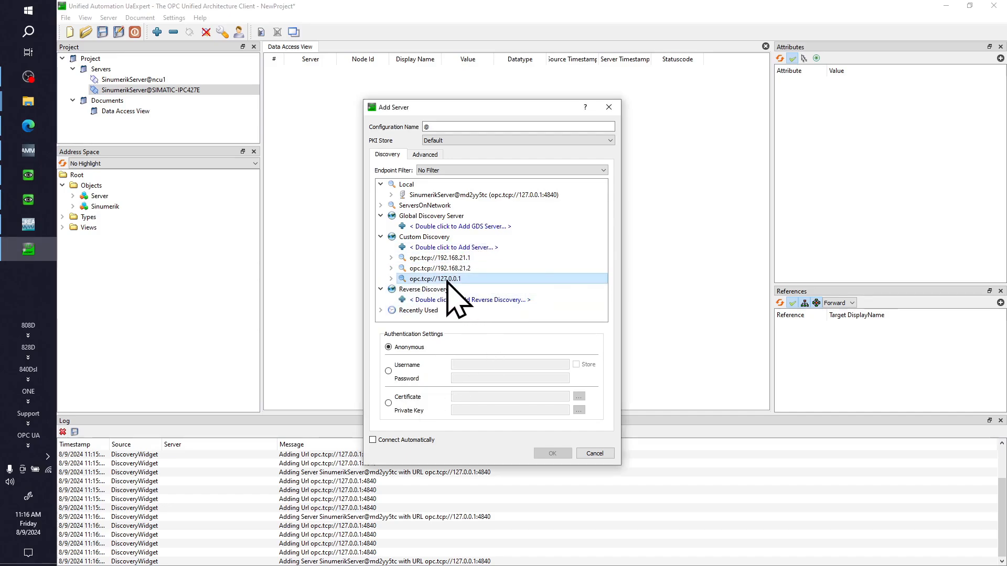
{"action": "left_click", "coordinate": [391, 279]}
{"action": "scroll", "coordinate": [459, 272], "scroll_direction": "down", "scroll_amount": 1}
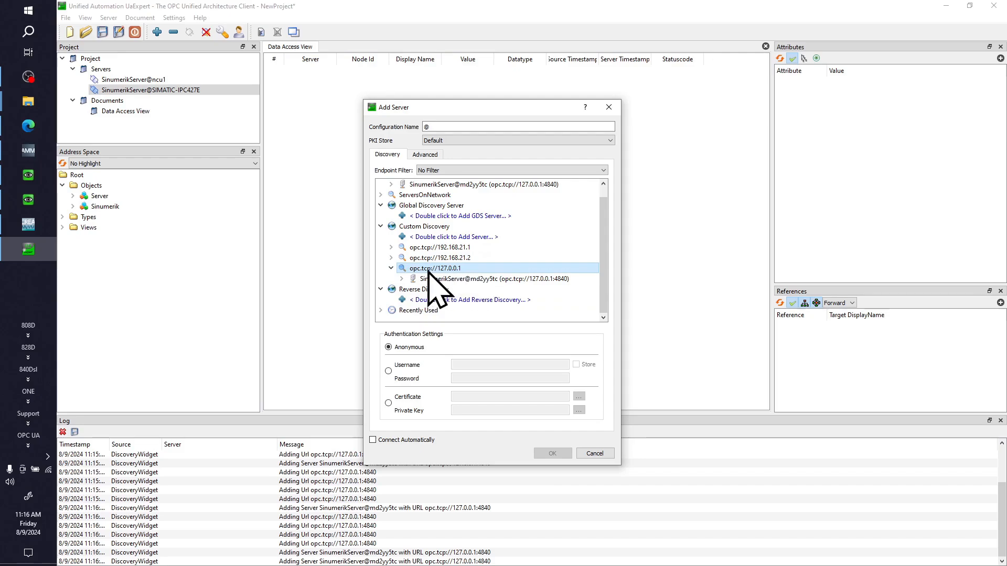
{"action": "left_click", "coordinate": [402, 279]}
{"action": "scroll", "coordinate": [506, 262], "scroll_direction": "down", "scroll_amount": 2}
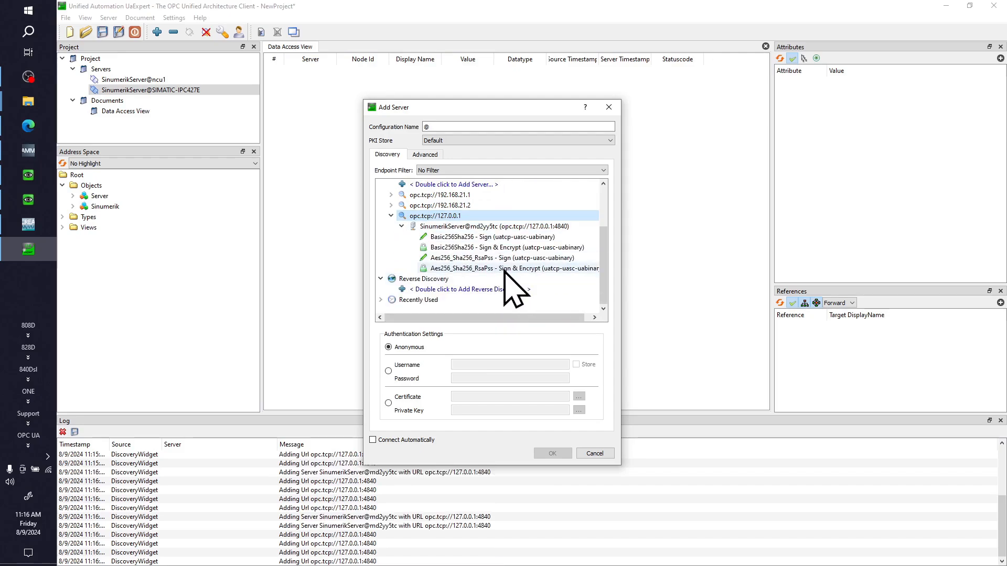
{"action": "left_click", "coordinate": [505, 268]}
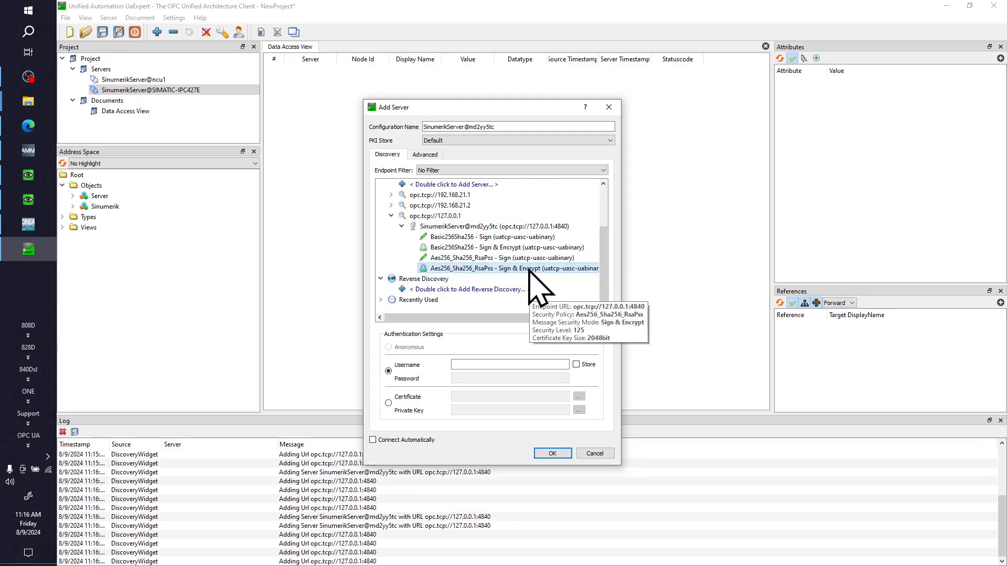
Step: Enter the username OpcUaClient and the account password for SinumerikServer@md2yy5tc, store the login, and add the server
{"action": "left_click", "coordinate": [480, 365]}
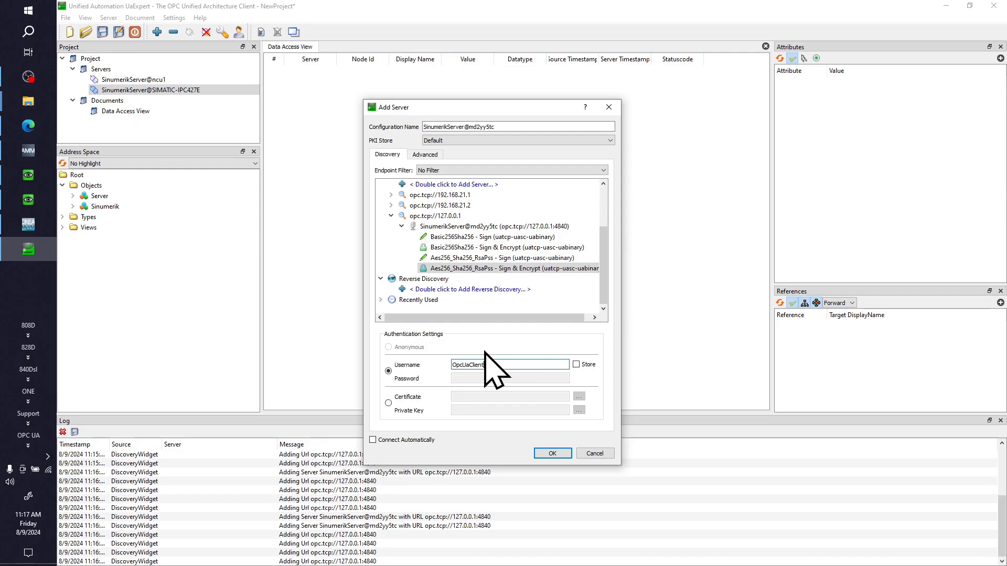
{"action": "left_click", "coordinate": [576, 364]}
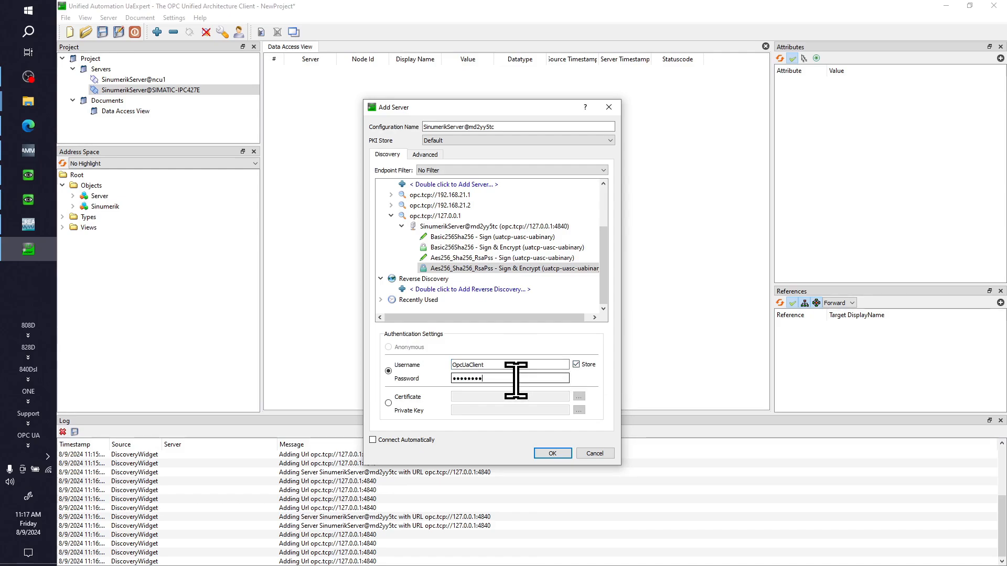
{"action": "left_click", "coordinate": [545, 453]}
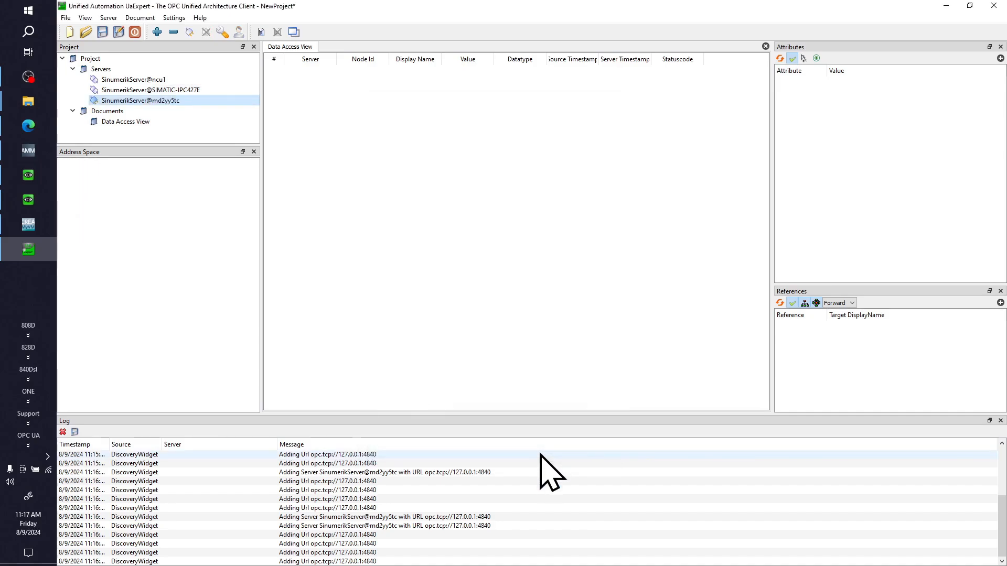
Step: Connect to SinumerikServer@md2yy5tc, trust its server certificate, and continue the connection
{"action": "right_click", "coordinate": [169, 101]}
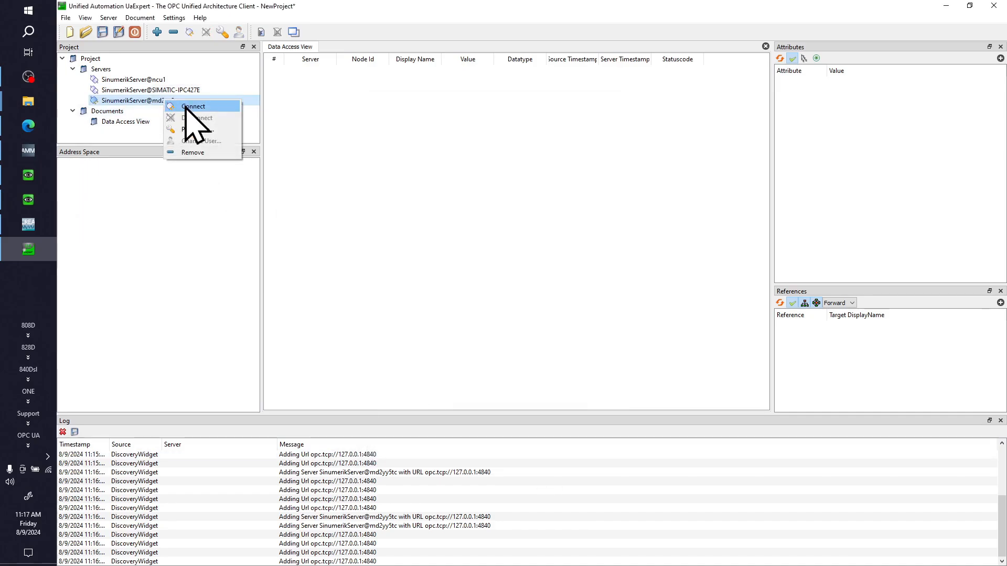
{"action": "left_click", "coordinate": [185, 107]}
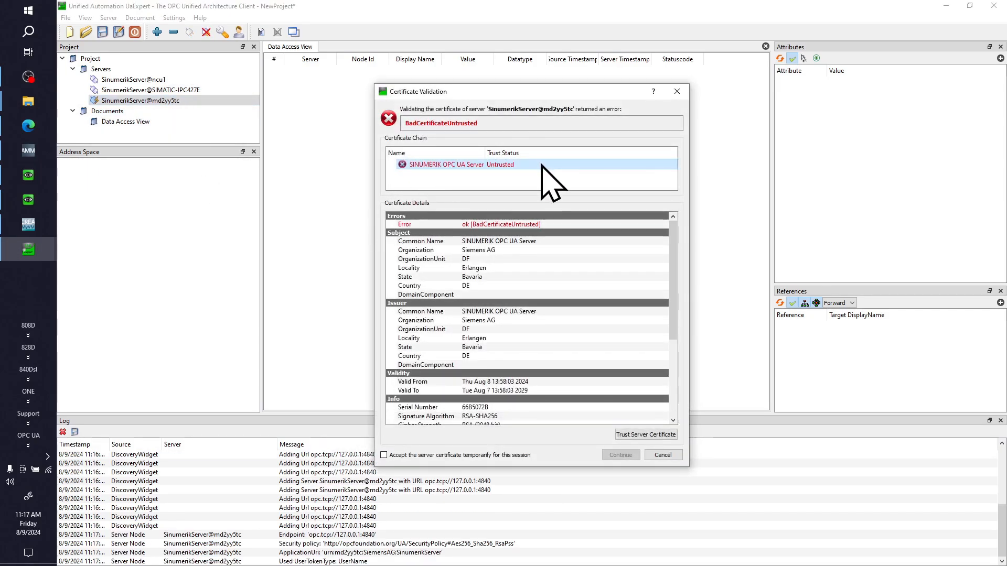
{"action": "left_click", "coordinate": [646, 435]}
{"action": "left_click", "coordinate": [621, 456]}
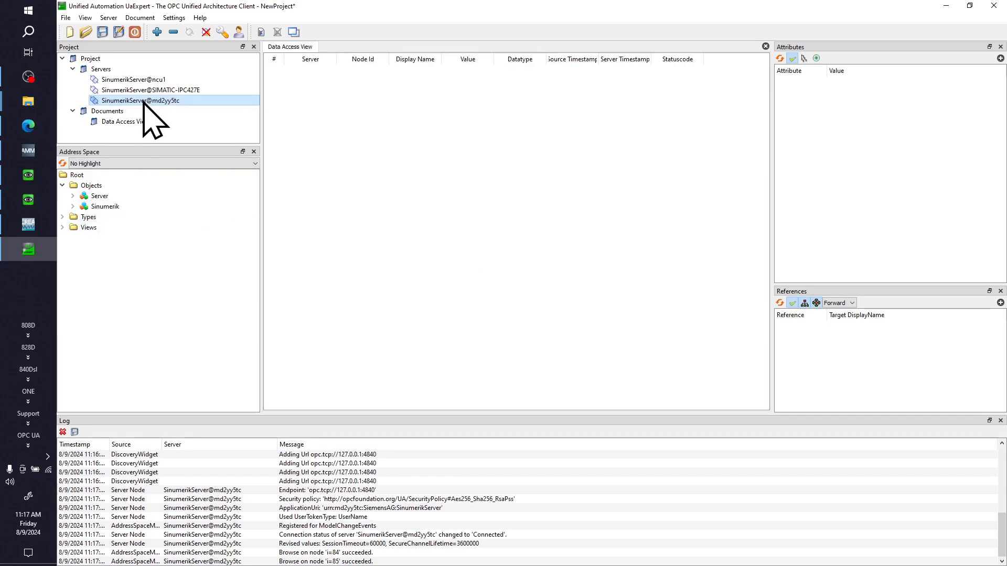
Step: Open the certificate manager, review the trusted certificates in the default certificate store, and close it
{"action": "left_click", "coordinate": [147, 18]}
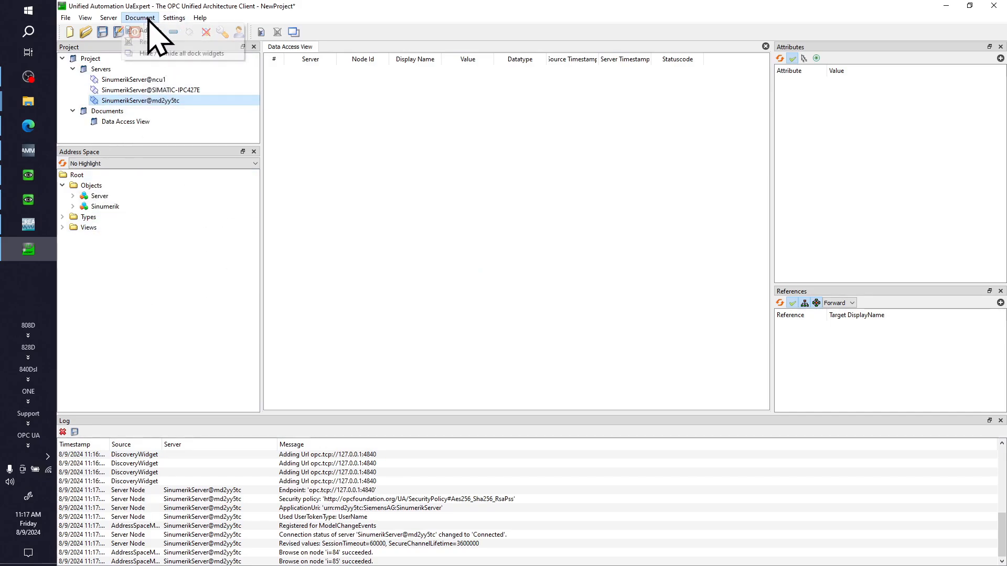
{"action": "mouse_move", "coordinate": [173, 20]}
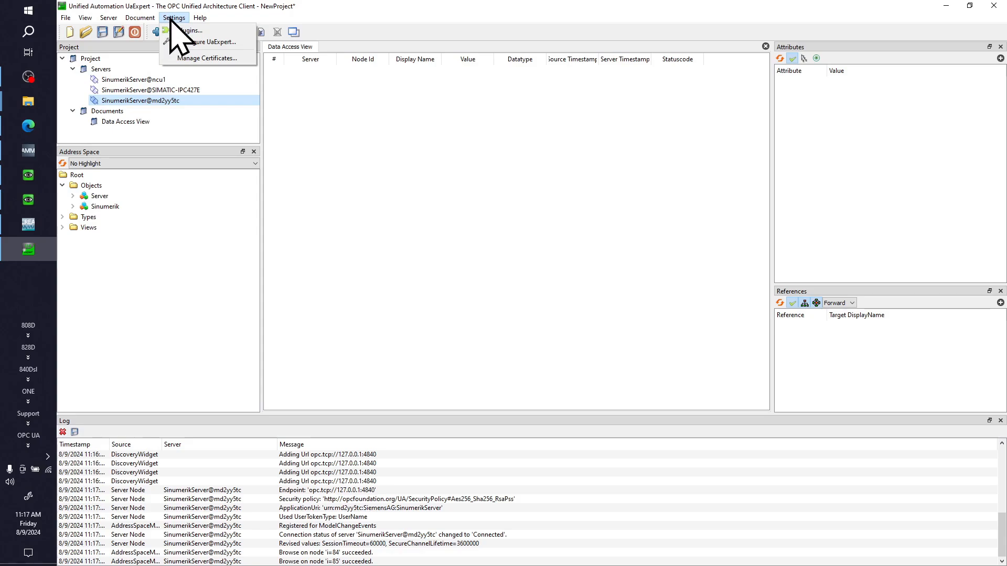
{"action": "left_click", "coordinate": [189, 59]}
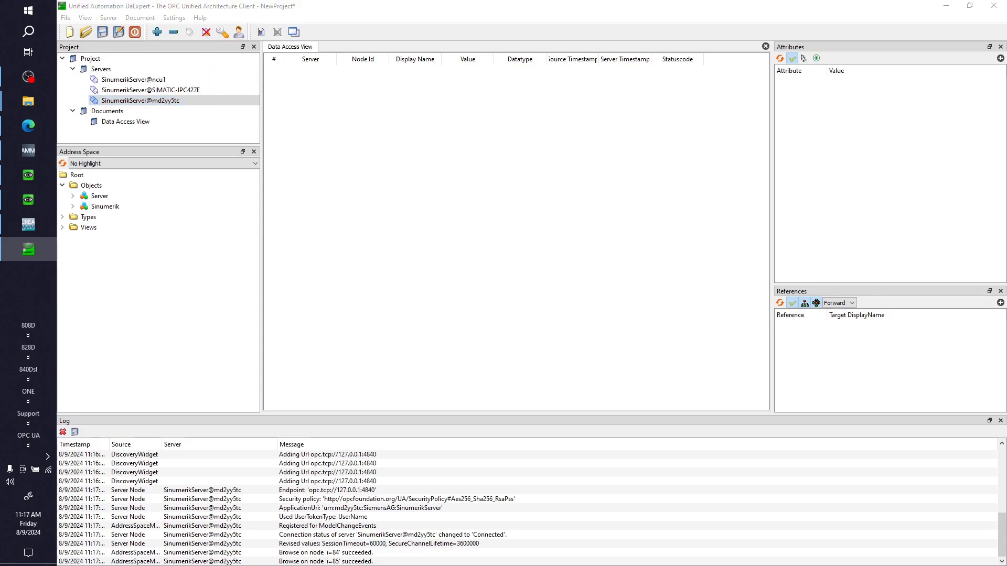
{"action": "left_click_drag", "start_coordinate": [1006, 88], "coordinate": [235, 94]}
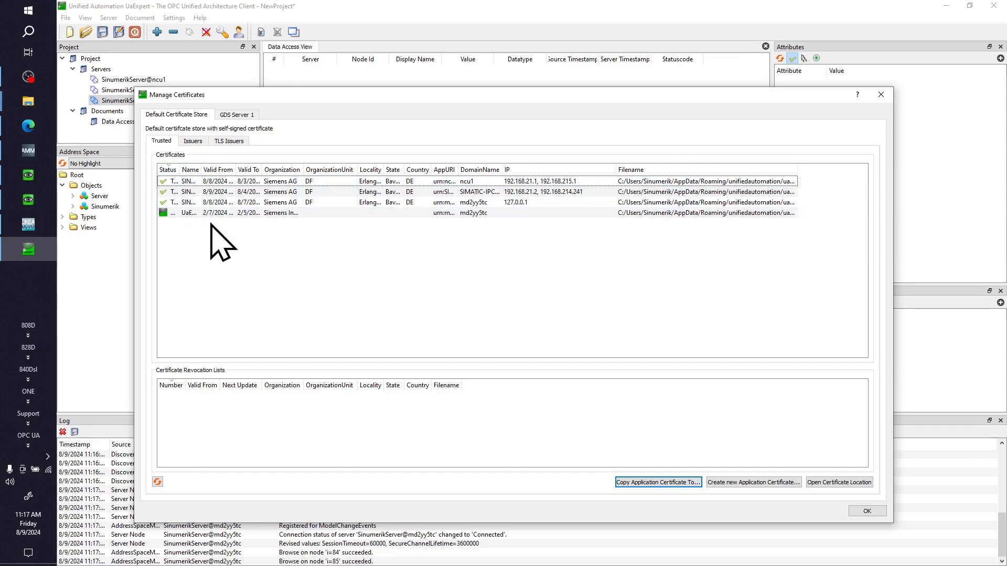
{"action": "left_click", "coordinate": [881, 95]}
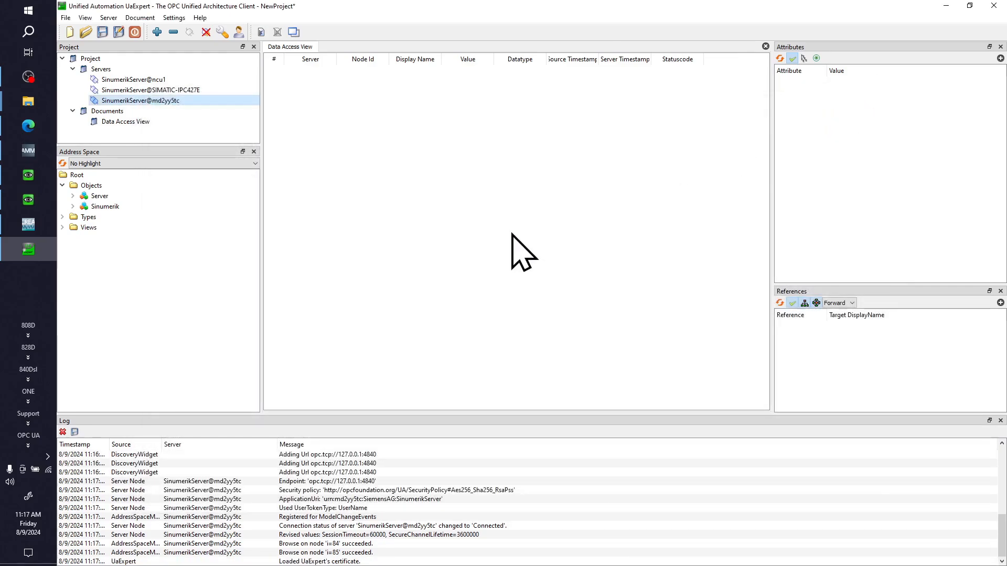
Step: Change the configuration name of SinumerikServer@ncu1 to CNC Only in its server properties
{"action": "left_click", "coordinate": [150, 81]}
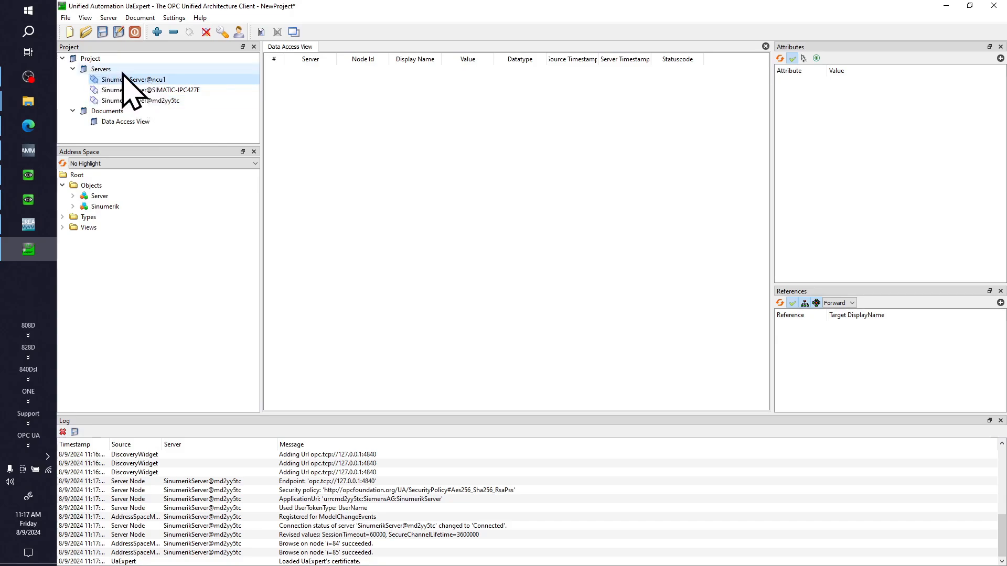
{"action": "right_click", "coordinate": [151, 81]}
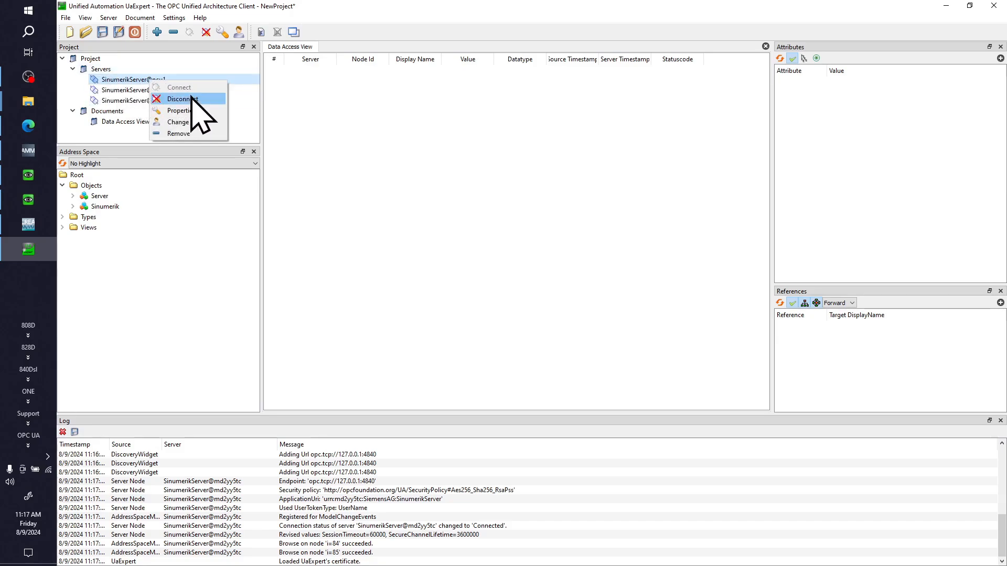
{"action": "left_click", "coordinate": [194, 130]}
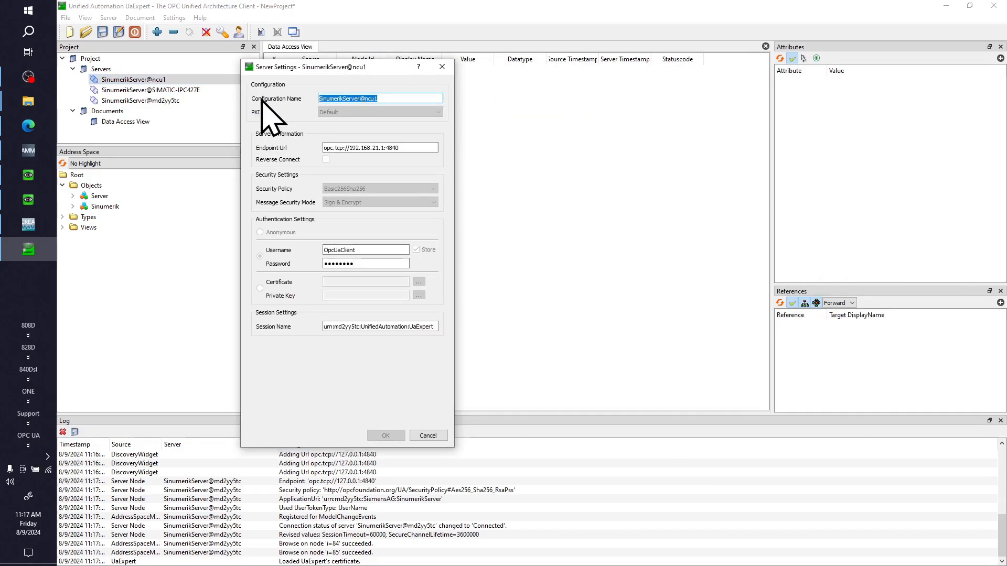
{"action": "type", "text": "CNC Only"}
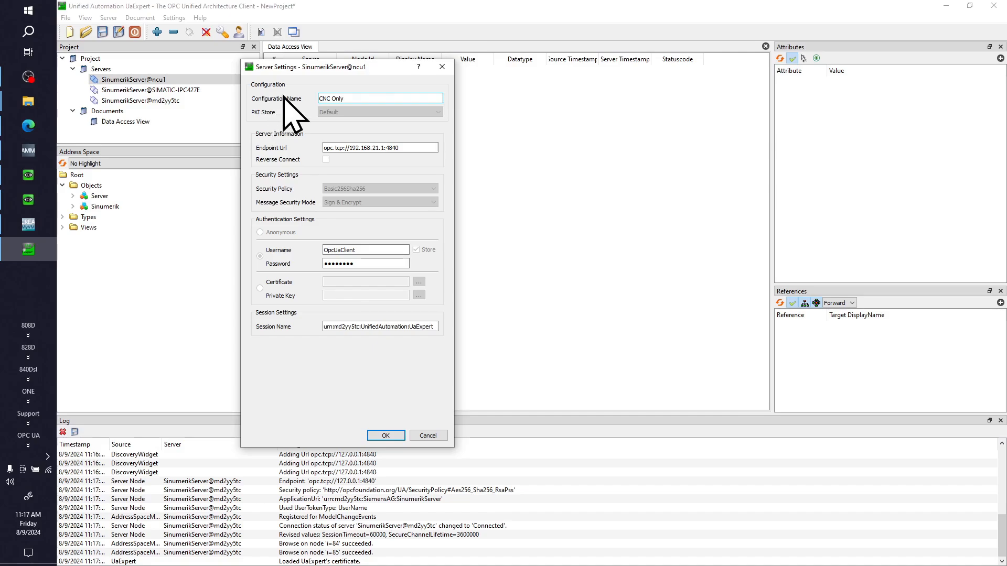
{"action": "left_click", "coordinate": [386, 435]}
Step: Change the configuration name of SinumerikServer@SIMATIC-IPC427E to PC Front End in its server properties
{"action": "right_click", "coordinate": [187, 90]}
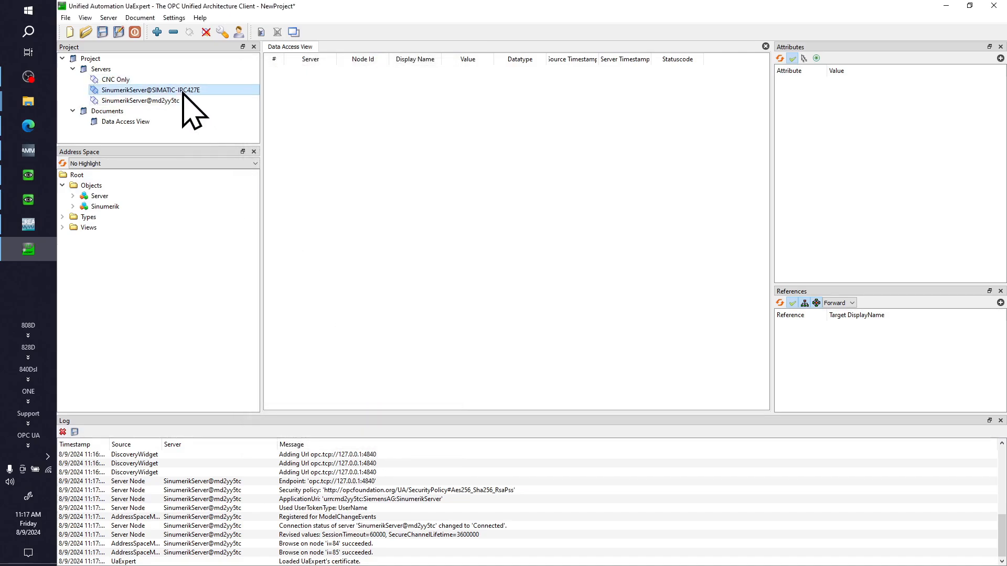
{"action": "left_click", "coordinate": [231, 118]}
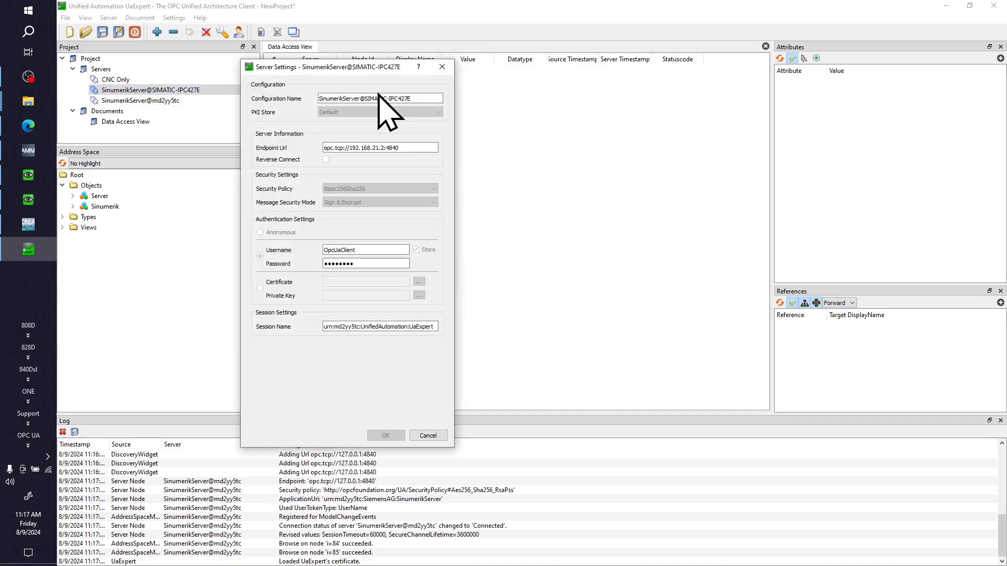
{"action": "left_click_drag", "start_coordinate": [417, 98], "coordinate": [246, 101]}
{"action": "type", "text": "PC Front End"}
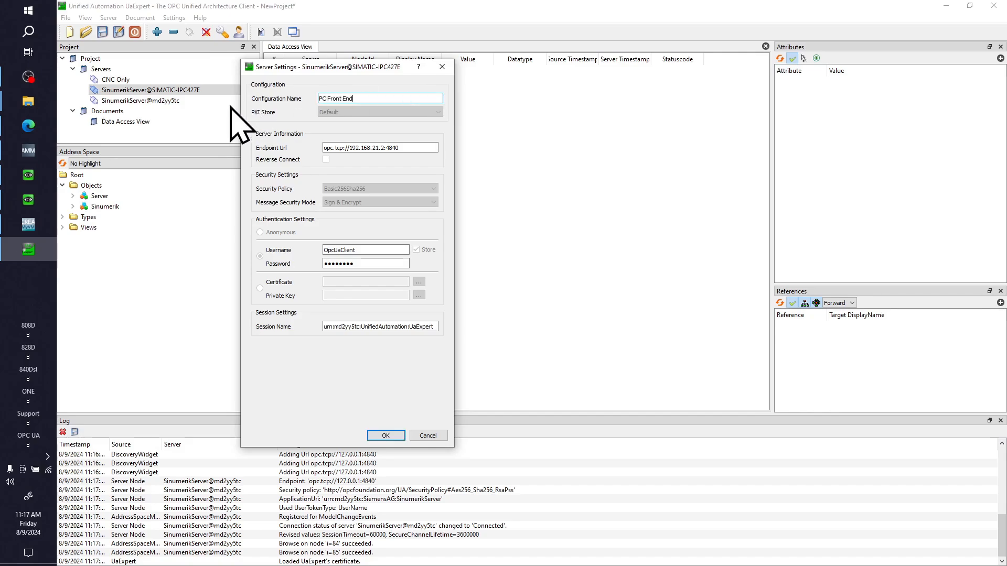
{"action": "left_click", "coordinate": [385, 435]}
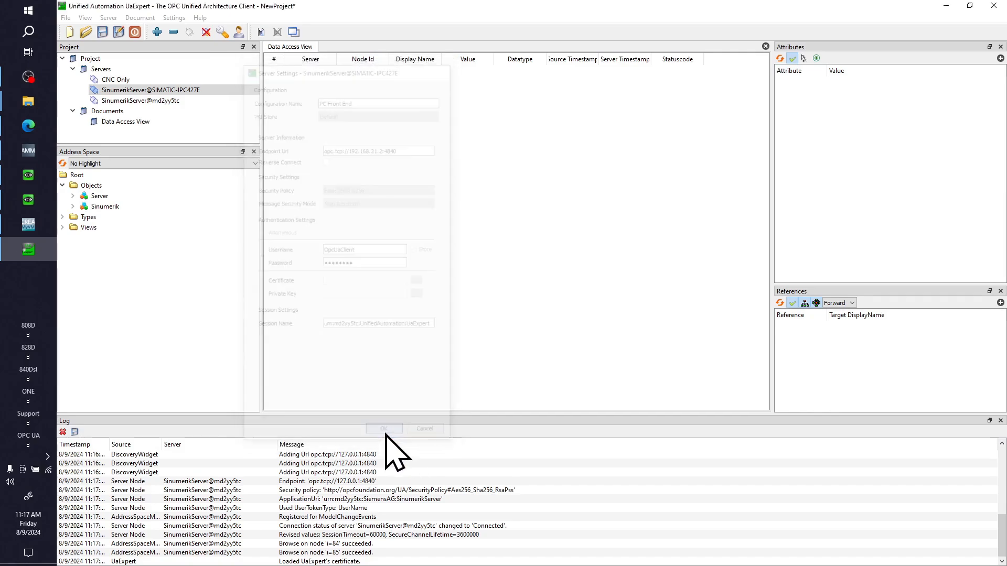
Step: Change the configuration name of SinumerikServer@md2yy5tc to MyVirtual Machine in its server properties
{"action": "right_click", "coordinate": [153, 100]}
{"action": "left_click", "coordinate": [192, 131]}
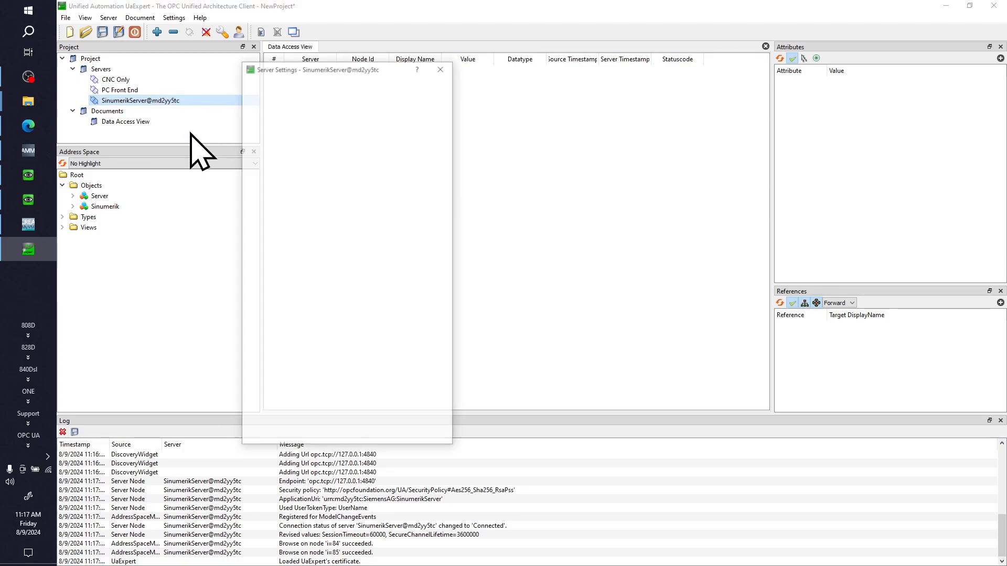
{"action": "left_click_drag", "start_coordinate": [428, 99], "coordinate": [257, 104]}
{"action": "type", "text": "MyVirtual"}
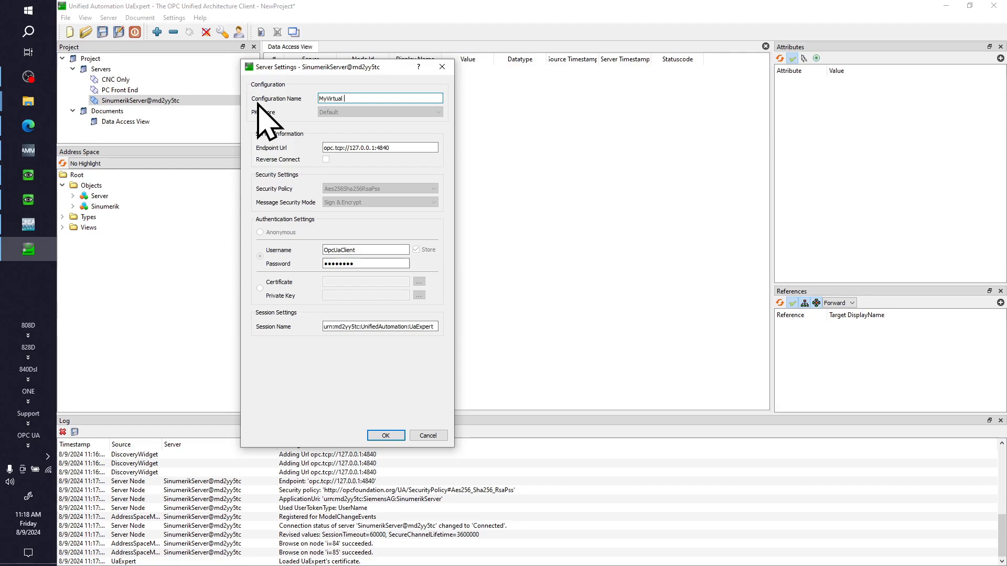
{"action": "type", "text": " Machine"}
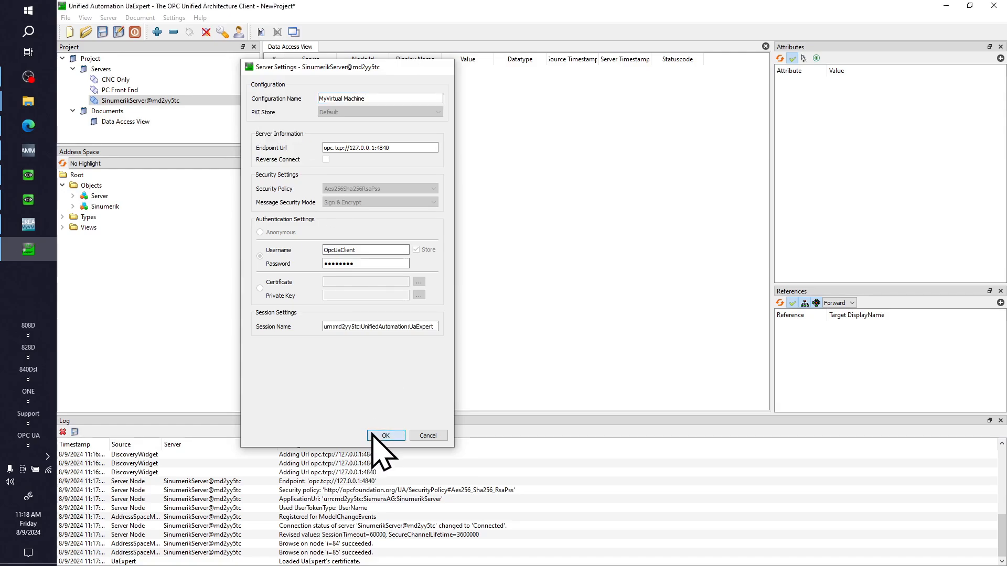
{"action": "left_click", "coordinate": [384, 436]}
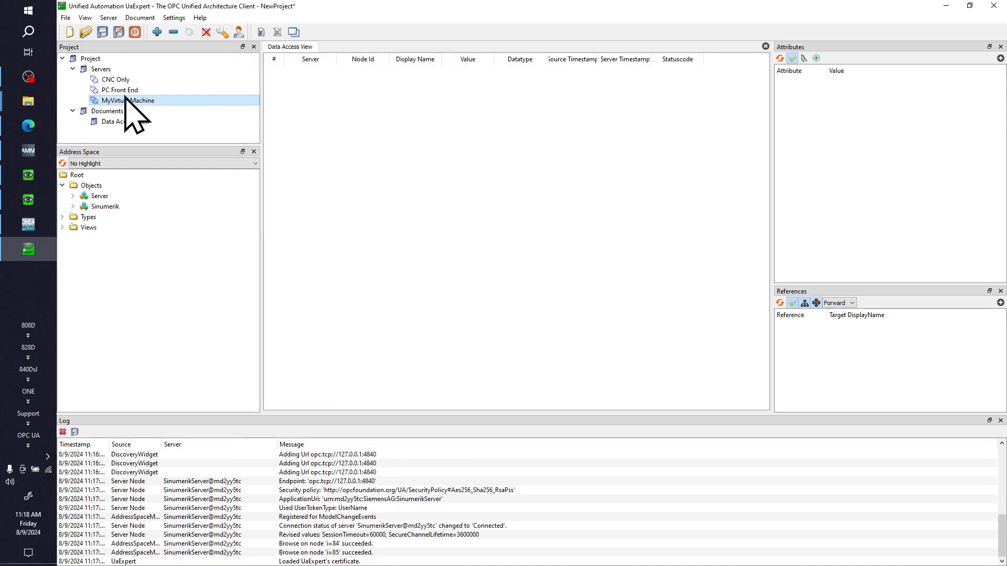
Step: Add the CNC Only server's autoJogState variable from Sinumerik > Bag > State to the Data Access View
{"action": "left_click", "coordinate": [114, 80]}
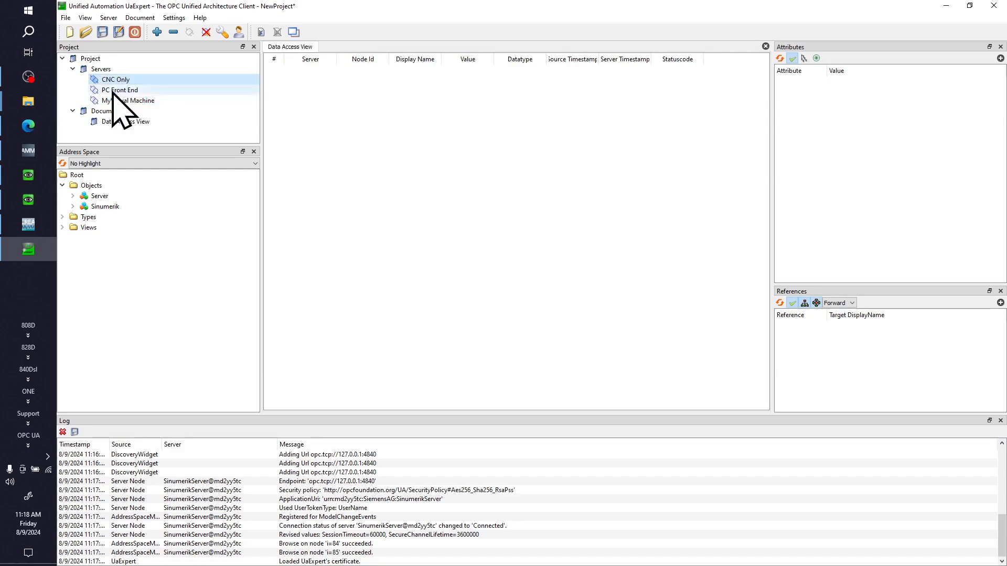
{"action": "left_click", "coordinate": [73, 206]}
{"action": "left_click", "coordinate": [84, 227]}
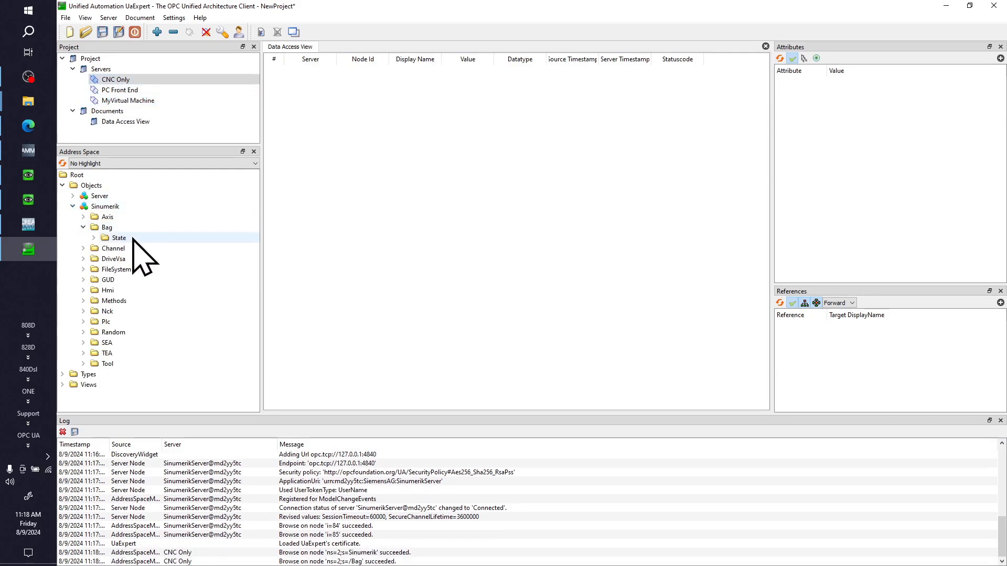
{"action": "left_click", "coordinate": [94, 238]}
{"action": "left_click", "coordinate": [141, 249]}
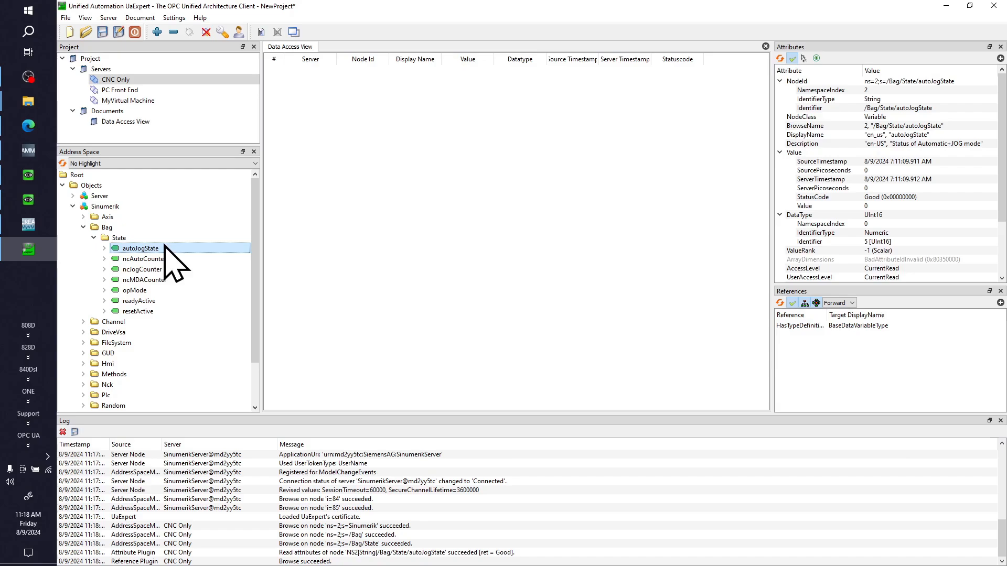
{"action": "left_click_drag", "start_coordinate": [147, 250], "coordinate": [391, 114]}
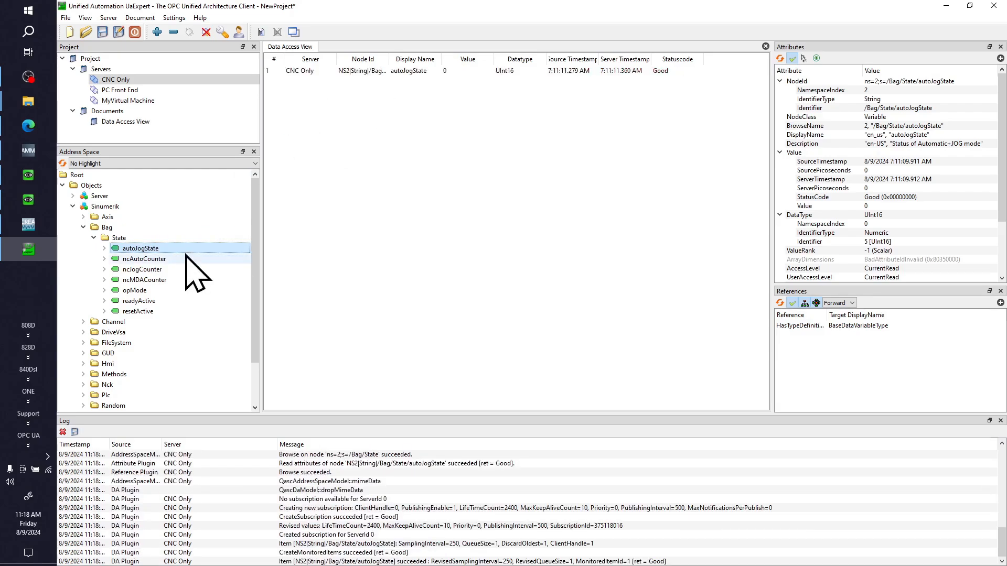
Step: Add the PC Front End server's autoJogState variable from Sinumerik > Bag > State to the Data Access View
{"action": "left_click", "coordinate": [118, 90]}
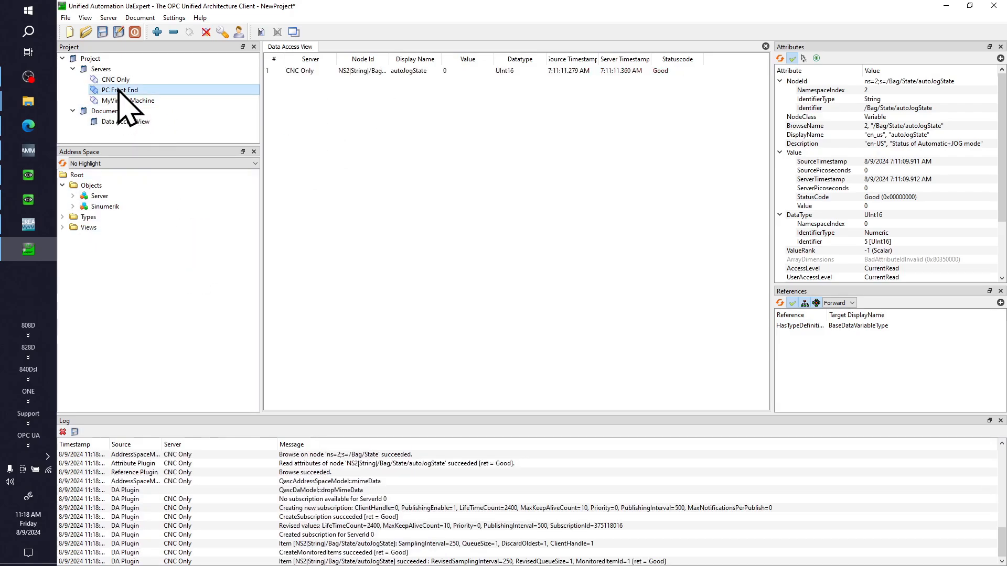
{"action": "left_click", "coordinate": [73, 206]}
{"action": "left_click", "coordinate": [82, 227]}
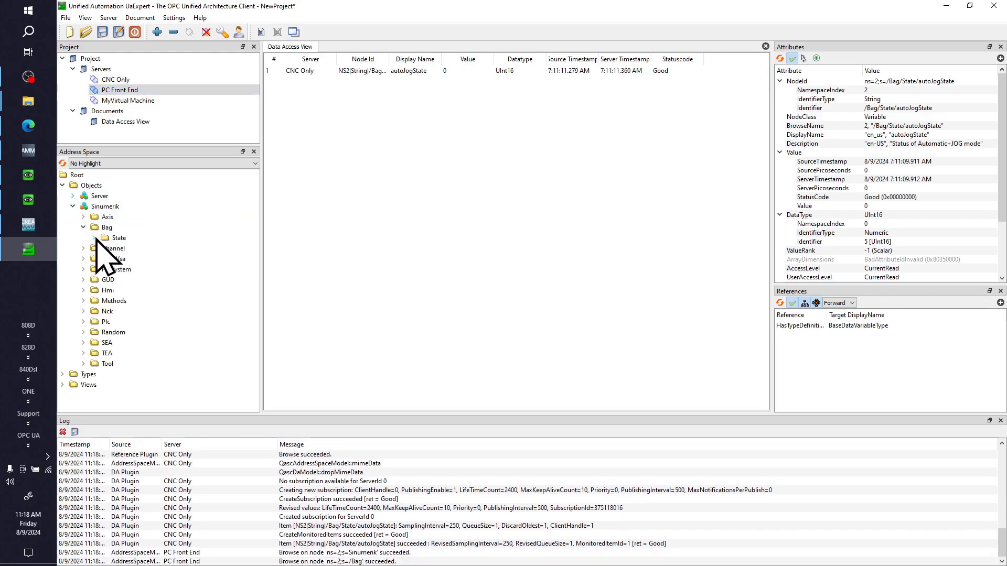
{"action": "left_click", "coordinate": [94, 238]}
{"action": "left_click_drag", "start_coordinate": [147, 249], "coordinate": [351, 123]}
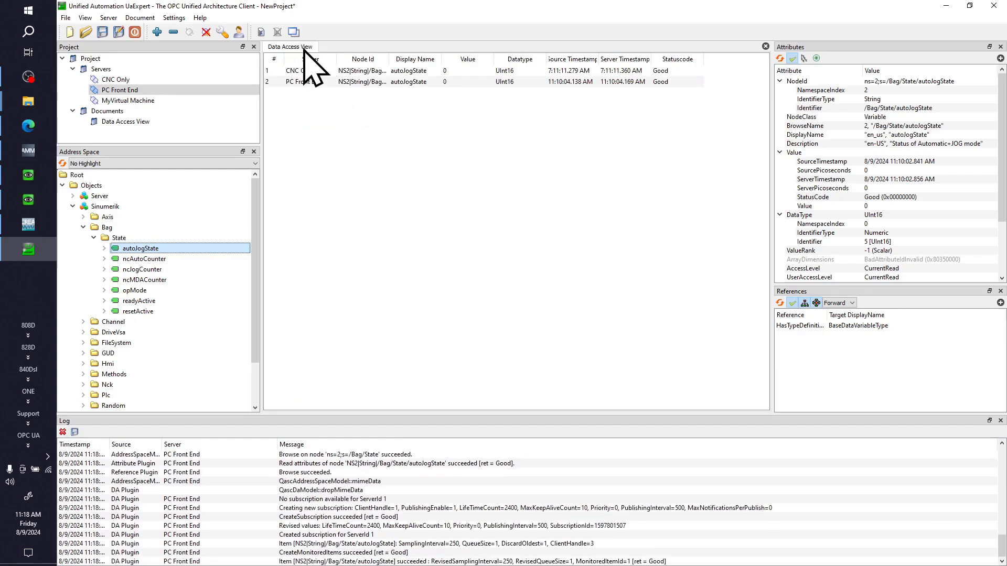
Step: Add the MyVirtual Machine server's autoJogState variable from Sinumerik > Bag > State to the Data Access View
{"action": "left_click", "coordinate": [164, 100]}
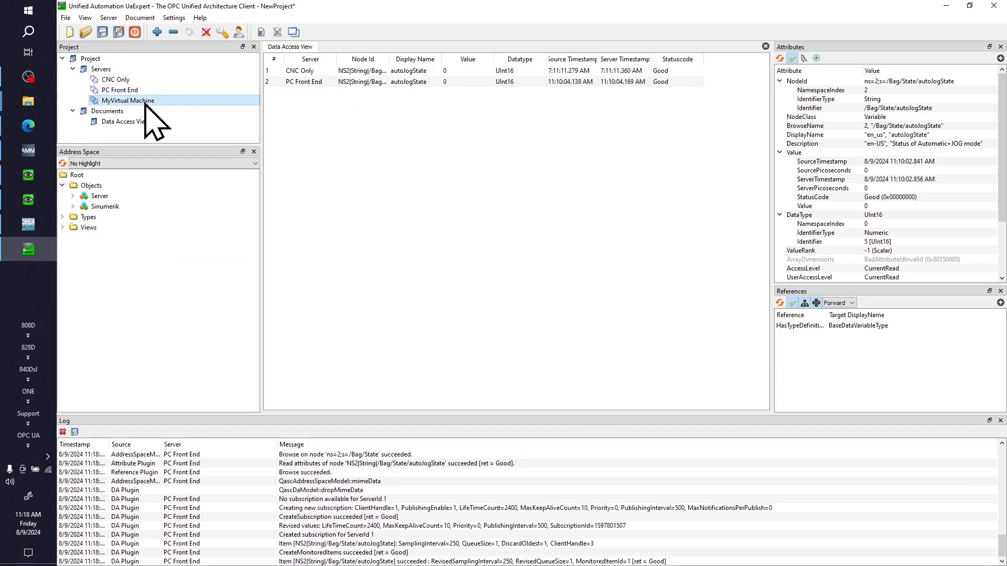
{"action": "left_click", "coordinate": [73, 207]}
{"action": "left_click", "coordinate": [83, 227]}
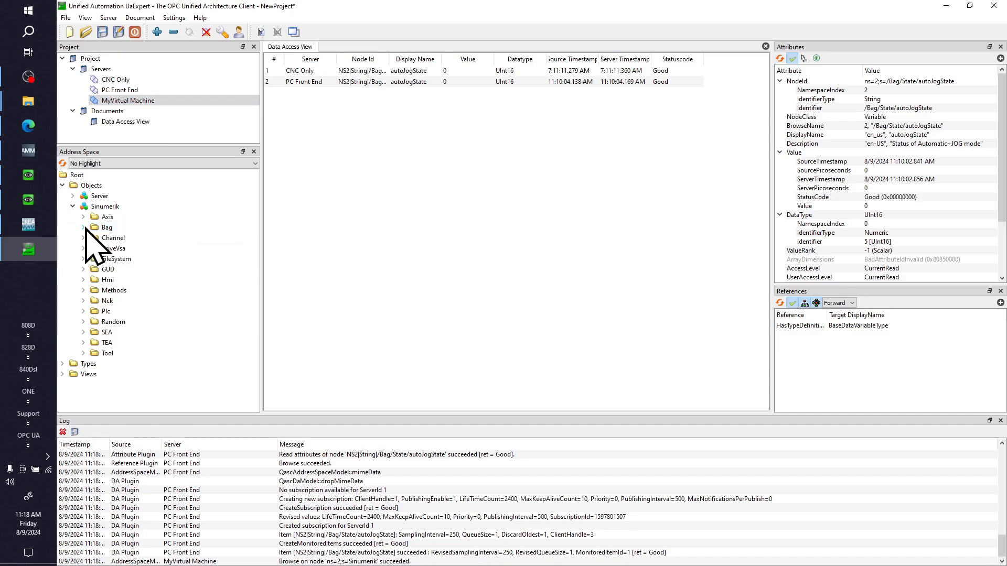
{"action": "left_click", "coordinate": [93, 237]}
{"action": "left_click_drag", "start_coordinate": [126, 248], "coordinate": [371, 152]}
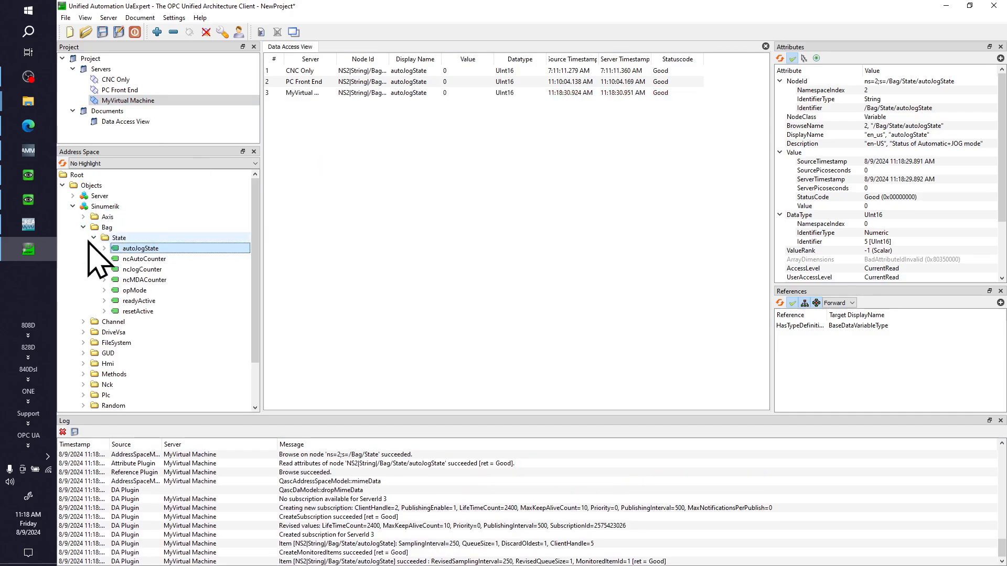
Step: Switch to the virtual machine's control panel, move it below the monitored values, and alternate twice between AUTO and JOG modes
{"action": "left_click", "coordinate": [34, 227]}
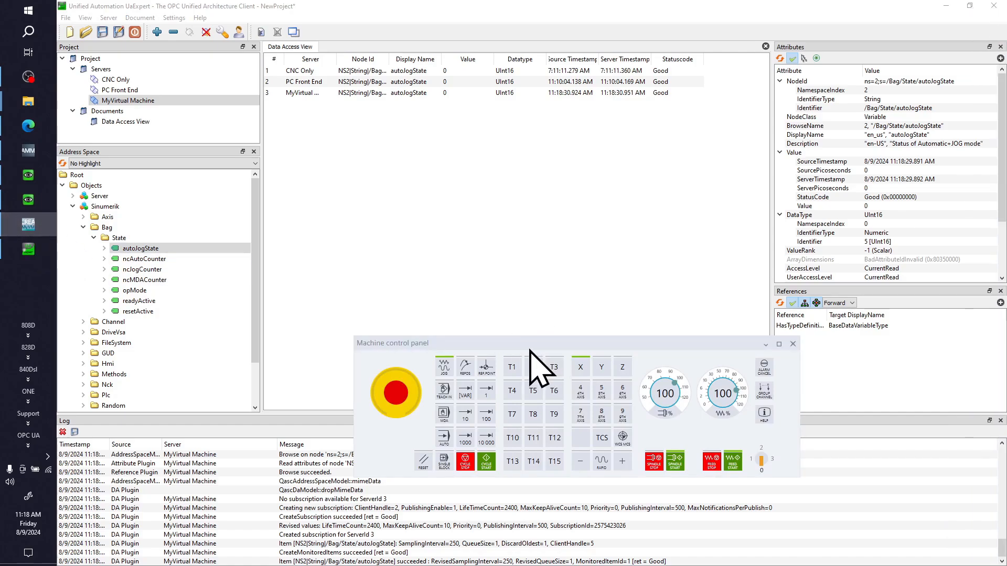
{"action": "left_click_drag", "start_coordinate": [524, 344], "coordinate": [474, 177]}
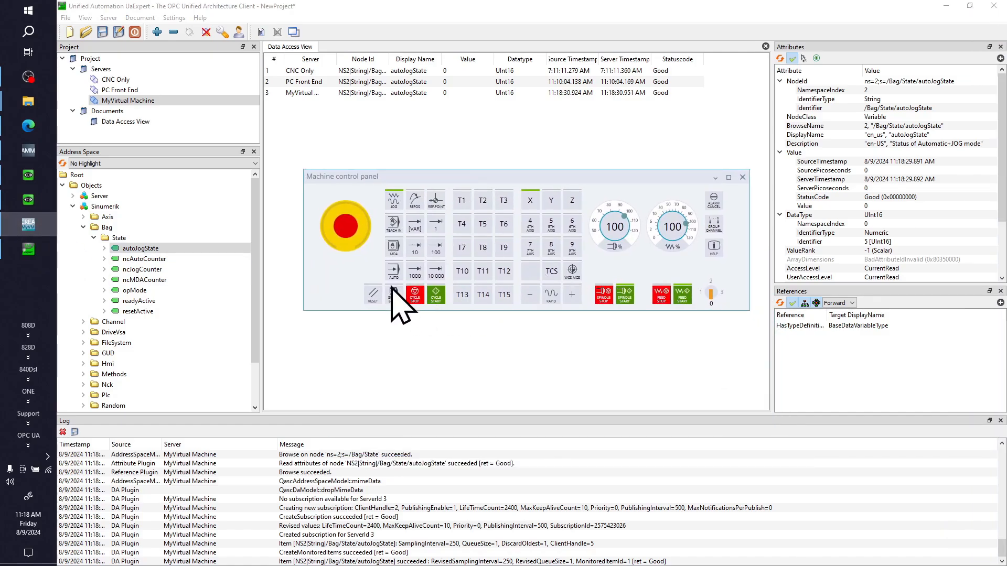
{"action": "left_click", "coordinate": [394, 271]}
{"action": "left_click", "coordinate": [394, 199]}
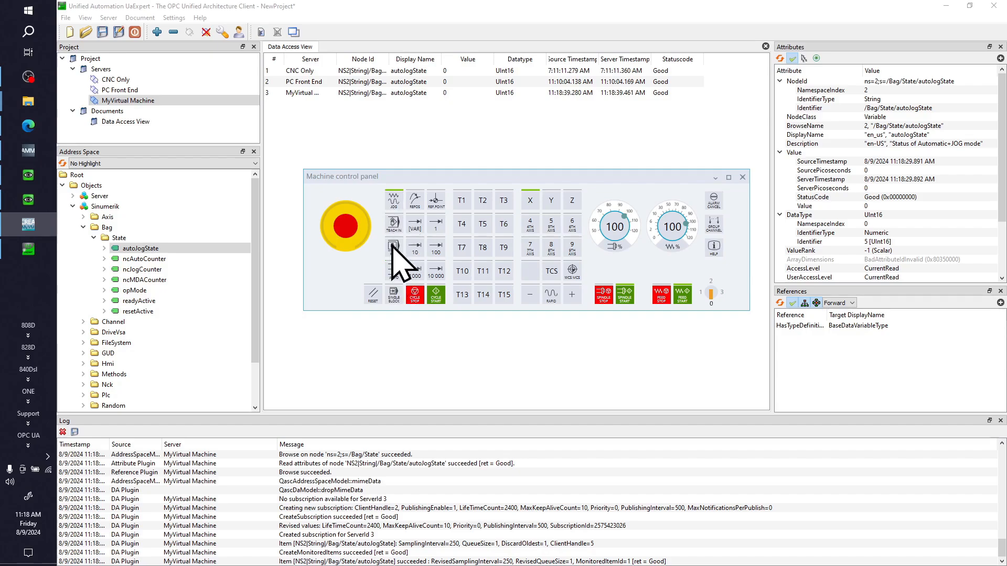
{"action": "left_click", "coordinate": [394, 272]}
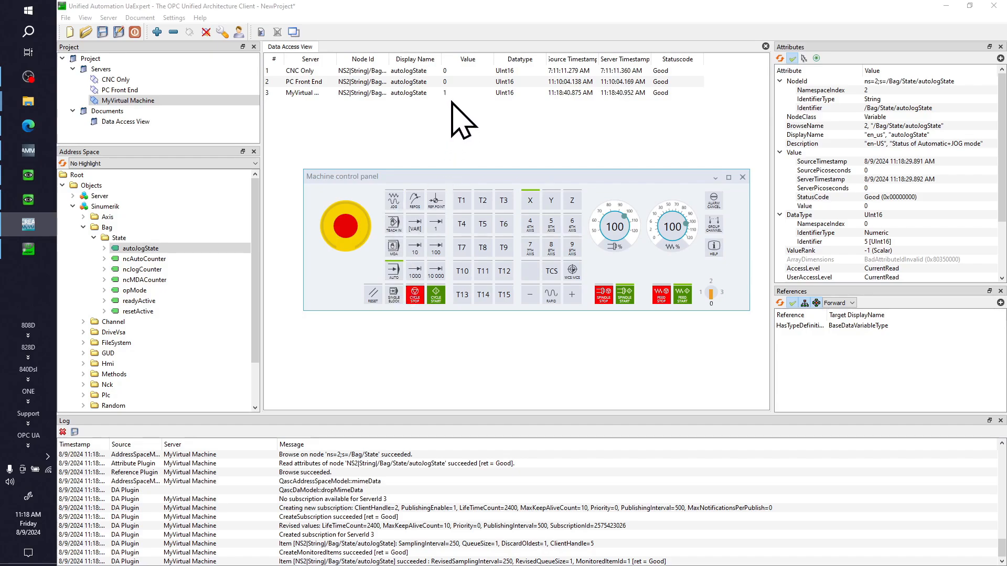
{"action": "left_click", "coordinate": [397, 201]}
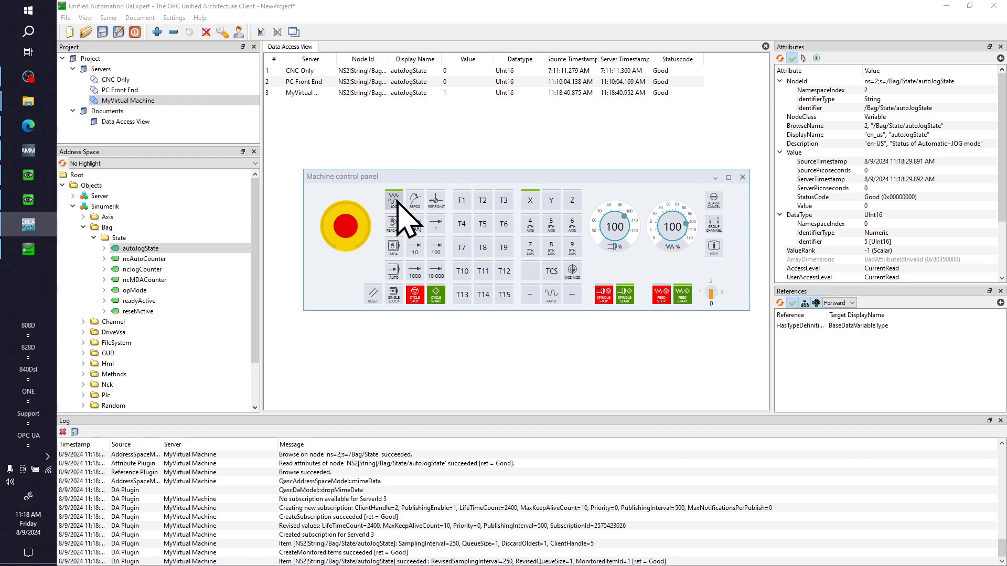